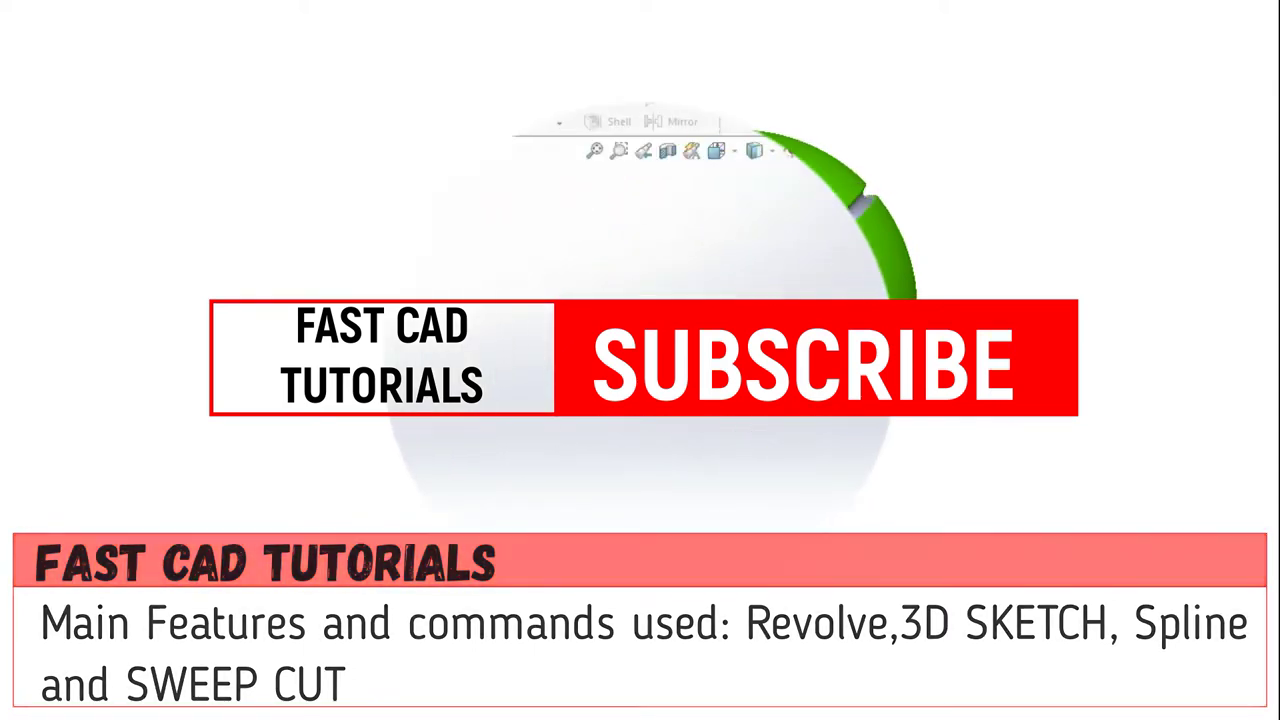
# Select the Front Plane in the new, empty part Part1.
pyautogui.click(58, 342)
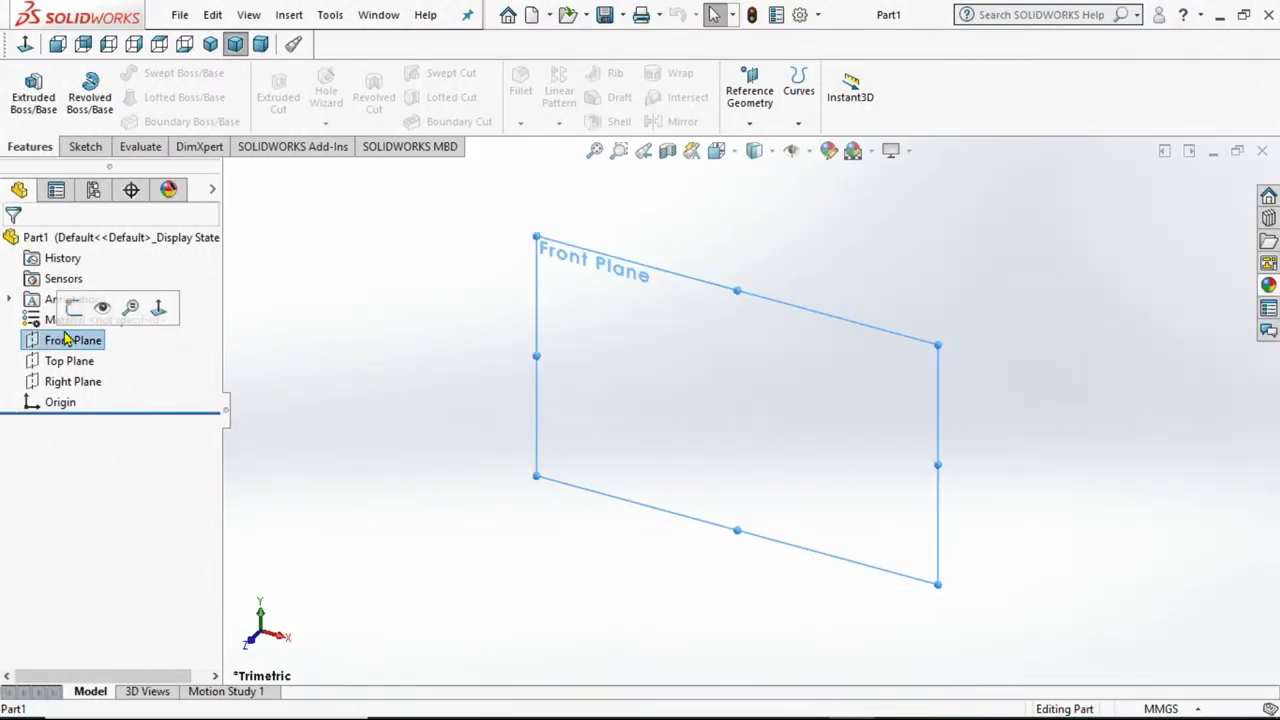
# Start a Front Plane sketch and draw a 180° centrepoint arc centred on the origin.
pyautogui.click(78, 302)
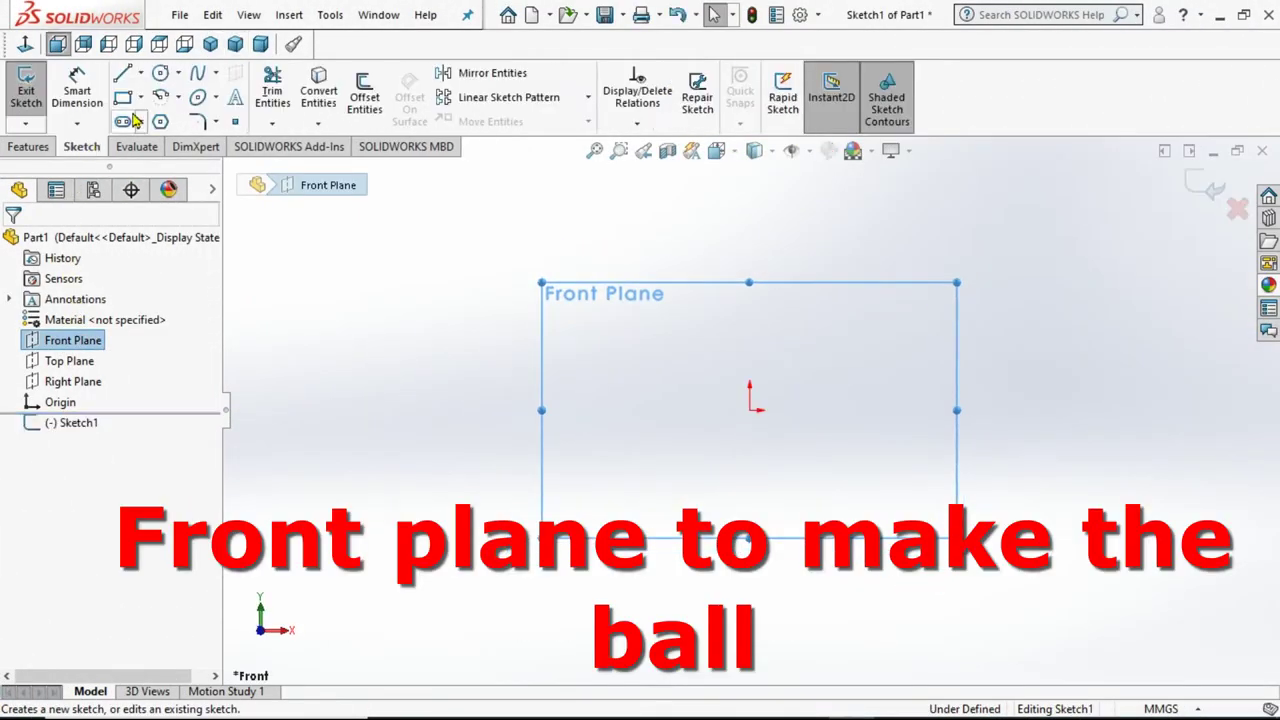
pyautogui.click(160, 97)
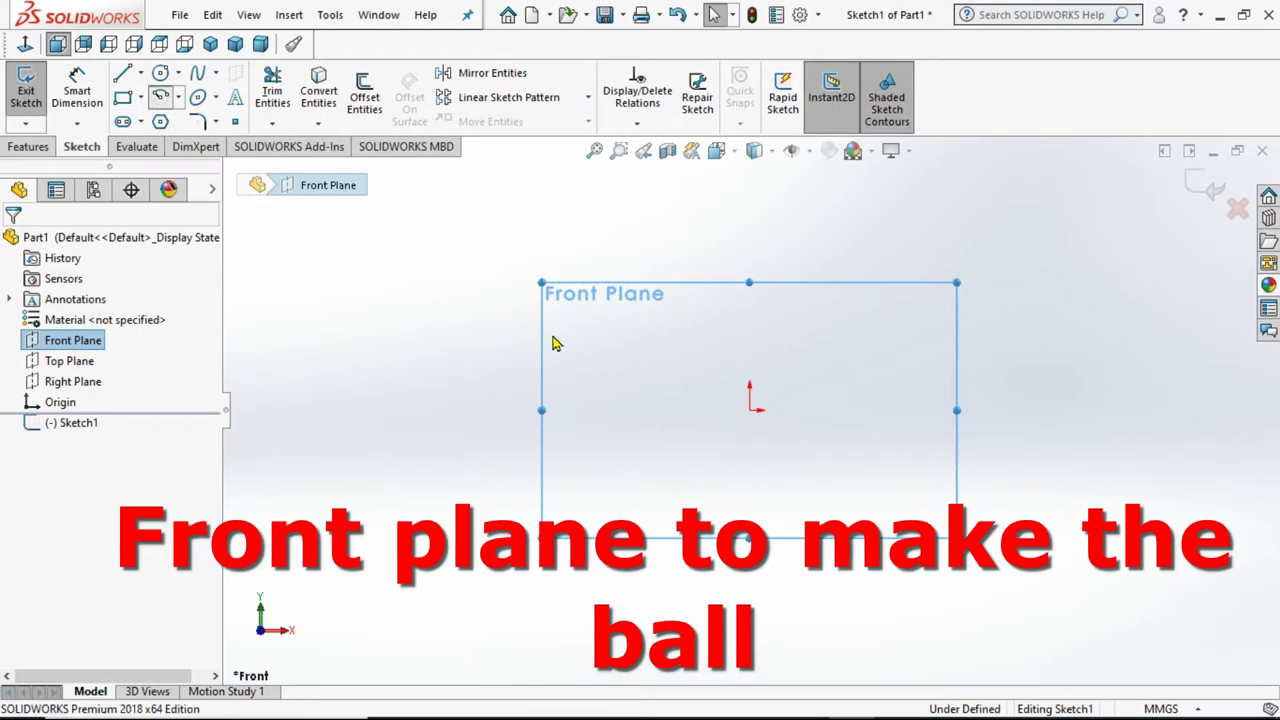
pyautogui.click(751, 410)
pyautogui.click(596, 409)
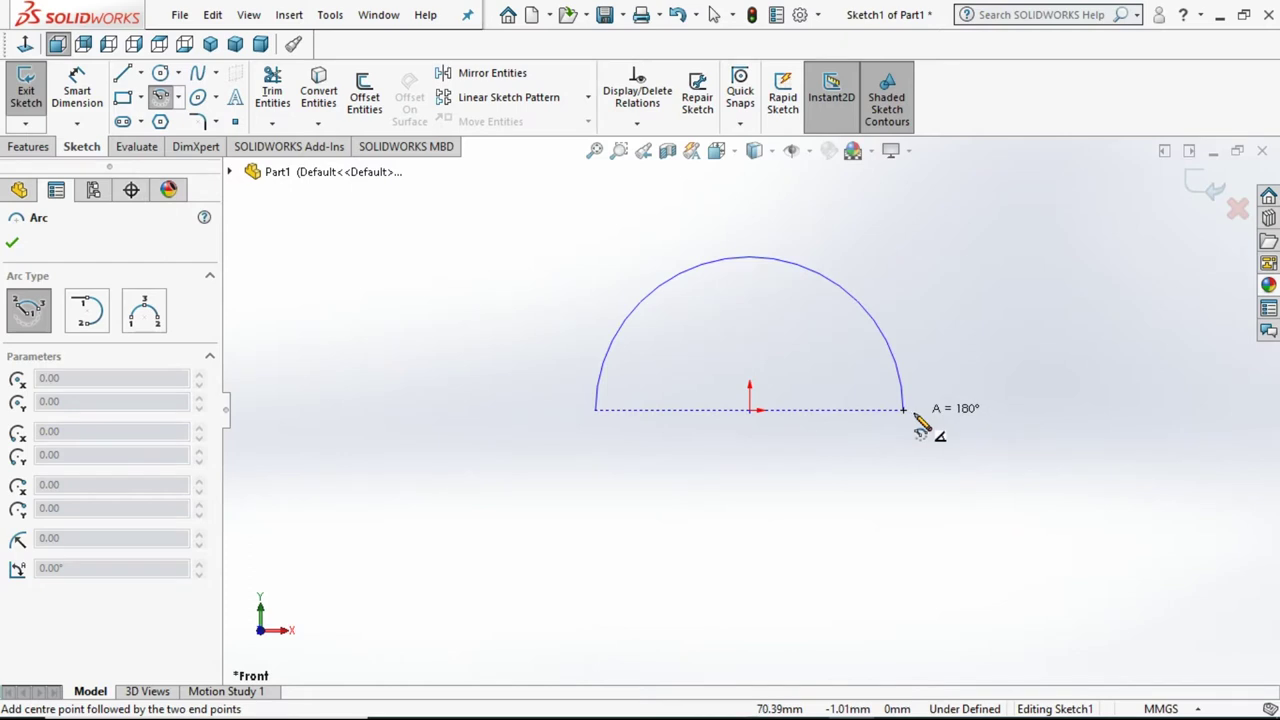
pyautogui.click(904, 409)
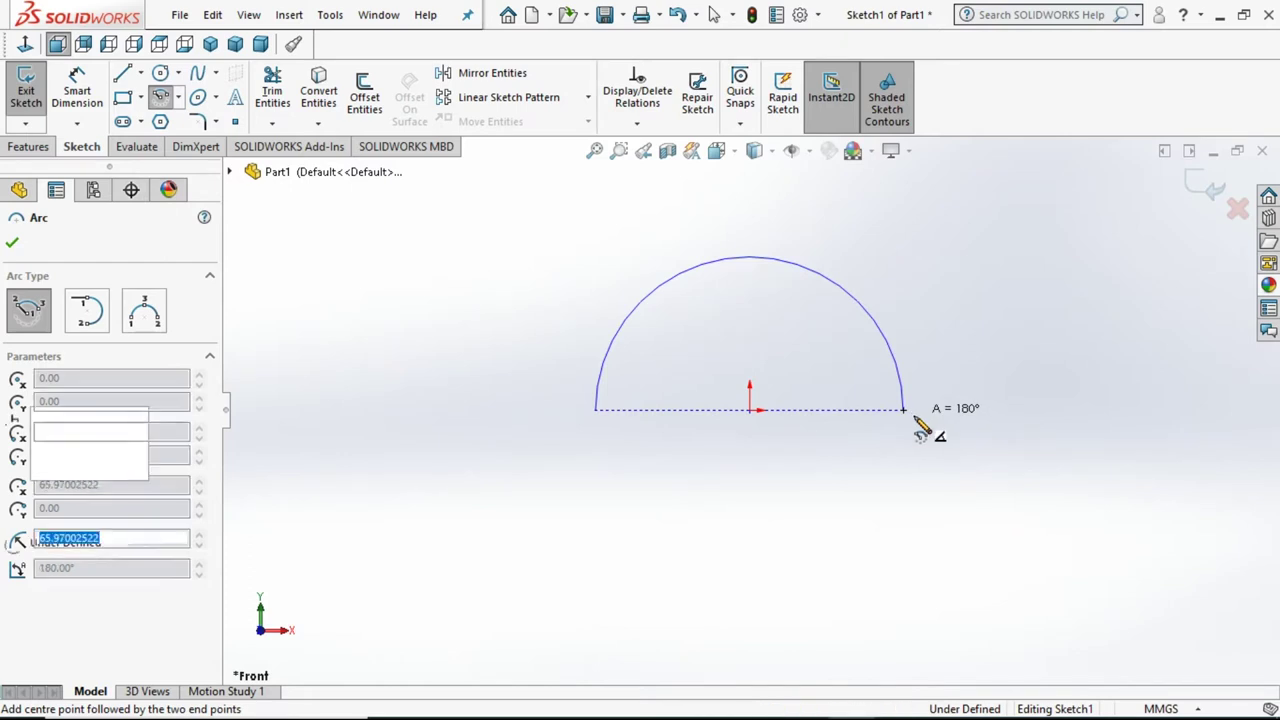
# Close the arc with a horizontal line joining its two endpoints.
pyautogui.click(124, 78)
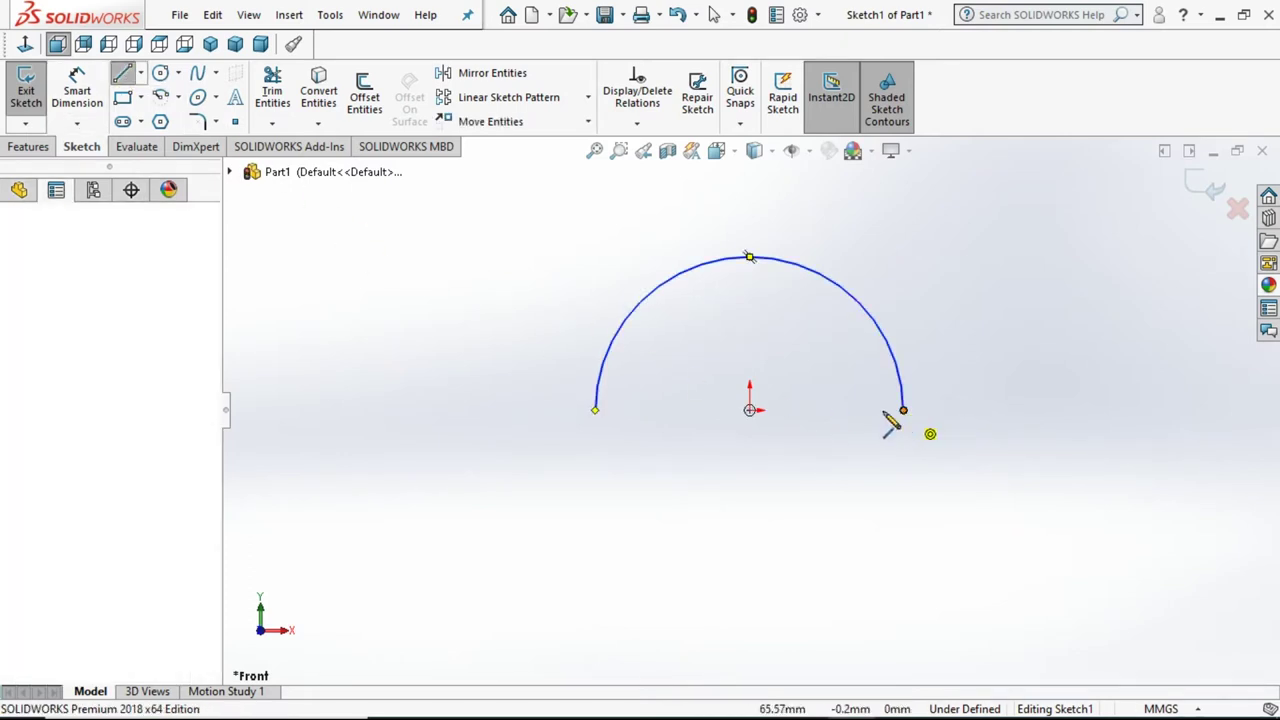
pyautogui.click(904, 409)
pyautogui.click(595, 410)
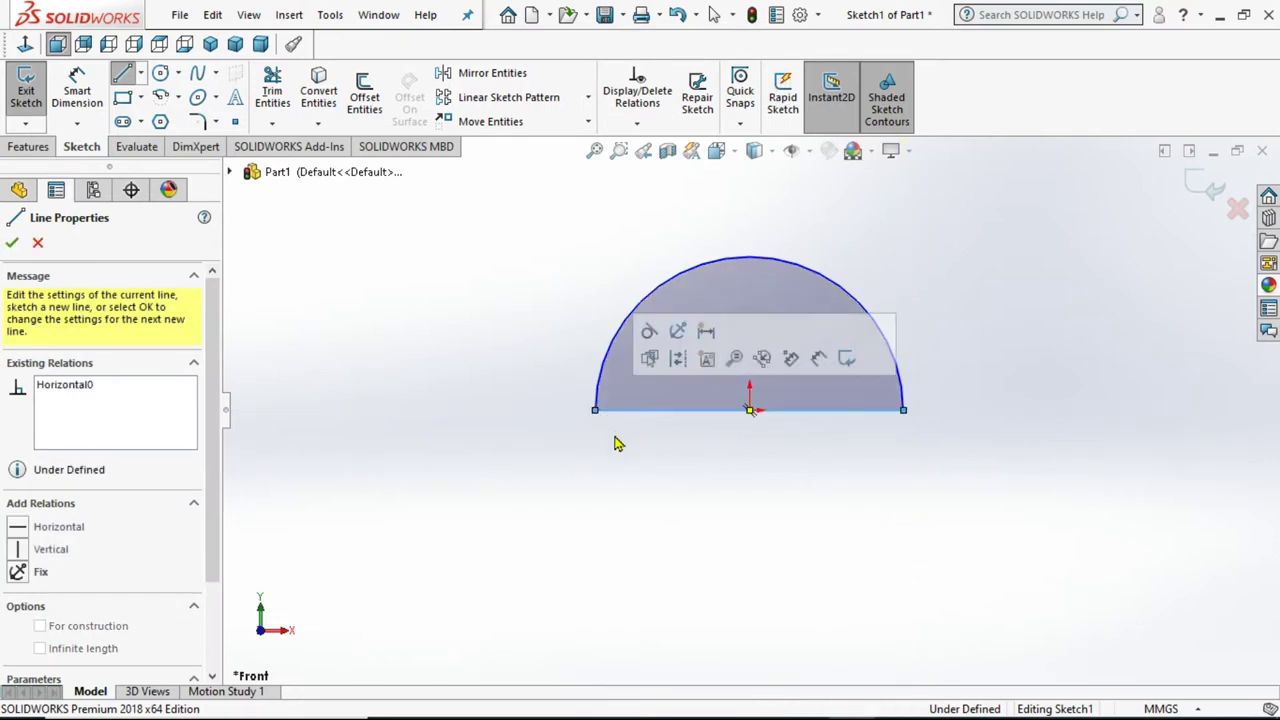
pyautogui.press('Escape')
pyautogui.click(83, 93)
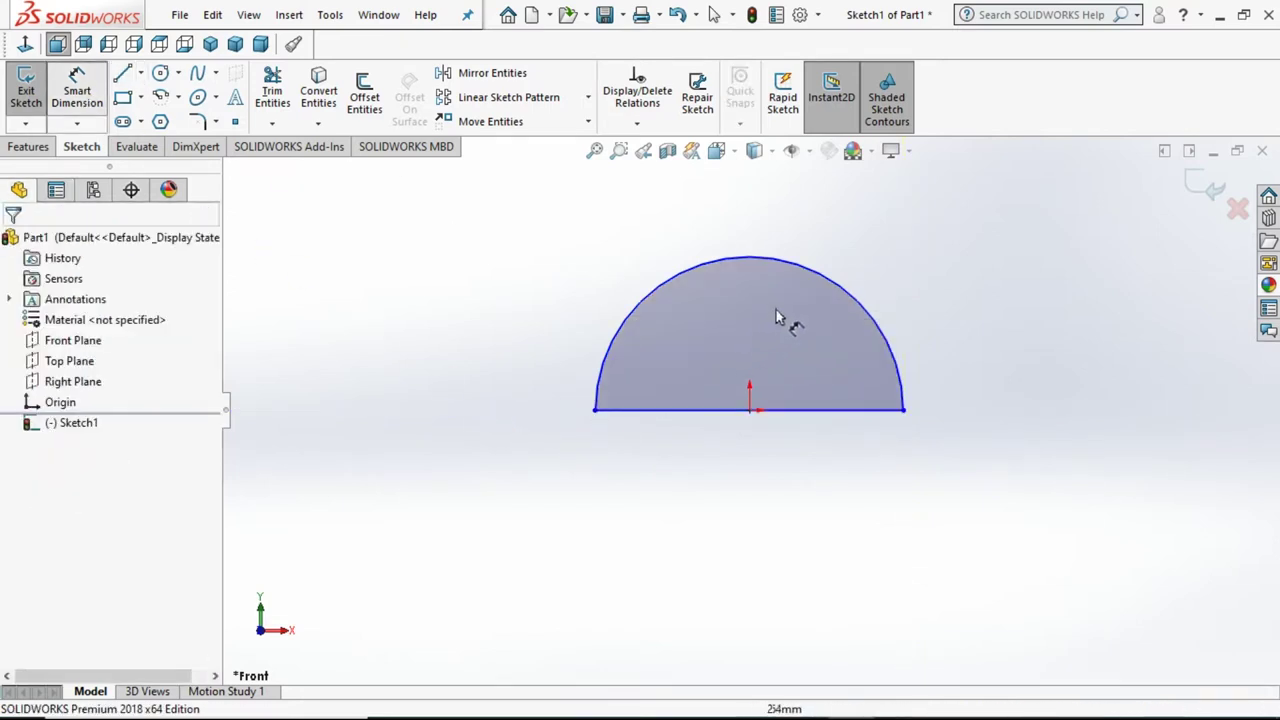
# Dimension the arc to R36 and the base line to 72 mm, then exit the sketch.
pyautogui.click(815, 276)
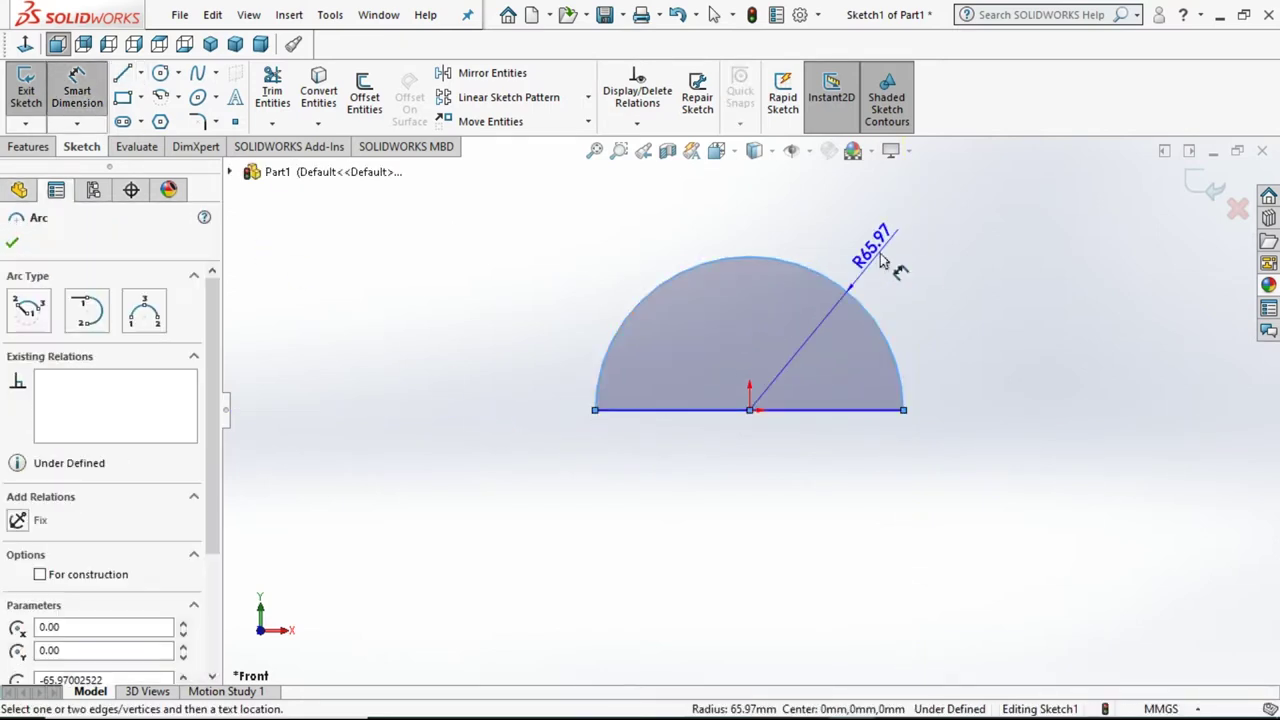
pyautogui.click(882, 262)
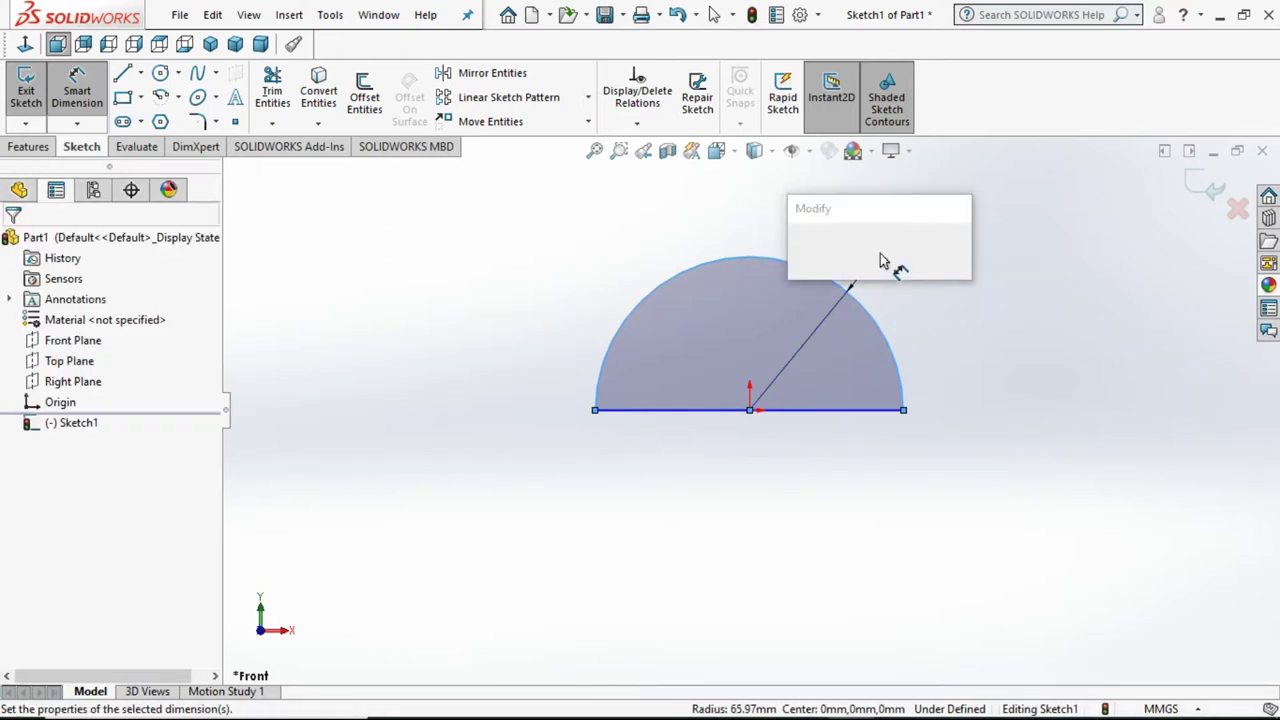
pyautogui.write('36')
pyautogui.press('Return')
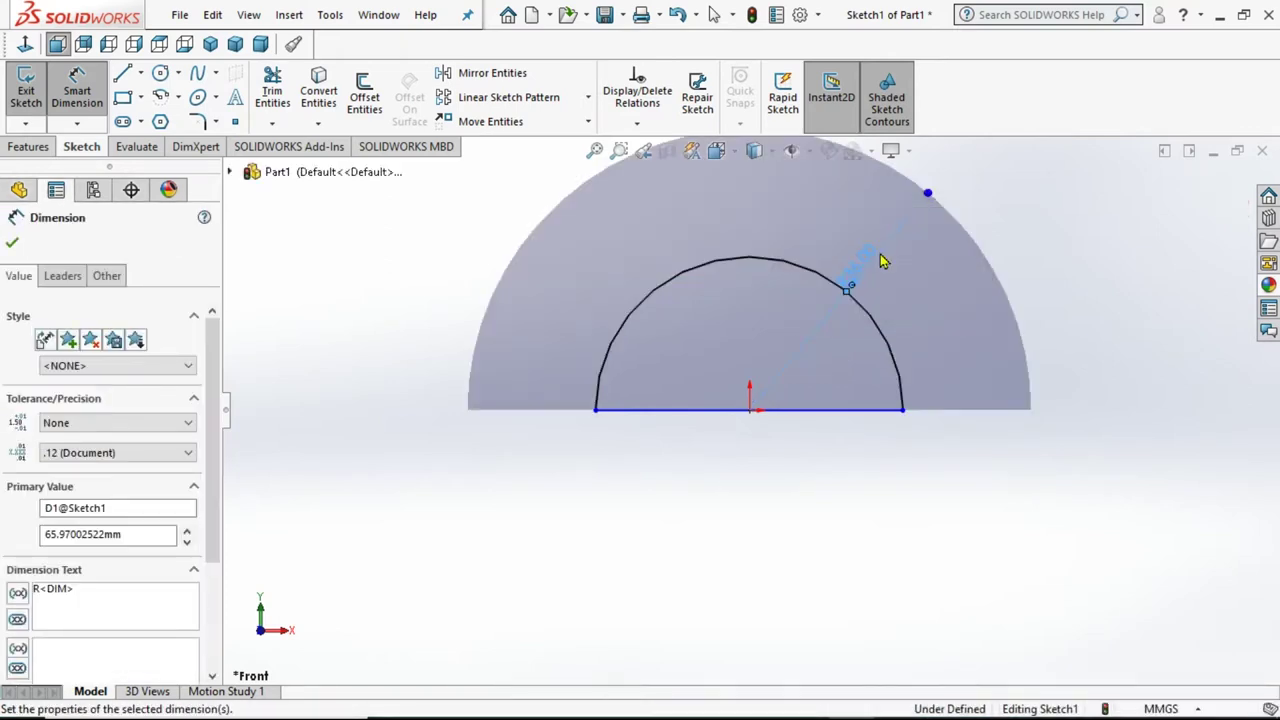
pyautogui.click(790, 398)
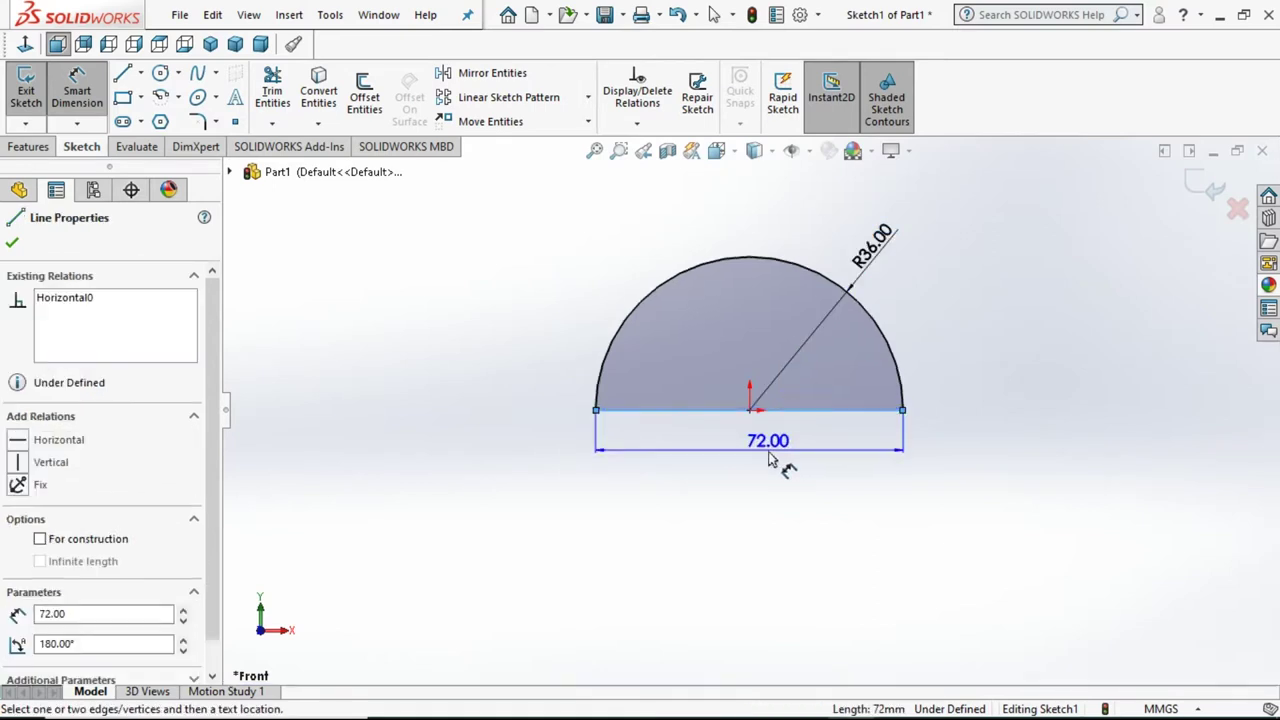
pyautogui.click(770, 458)
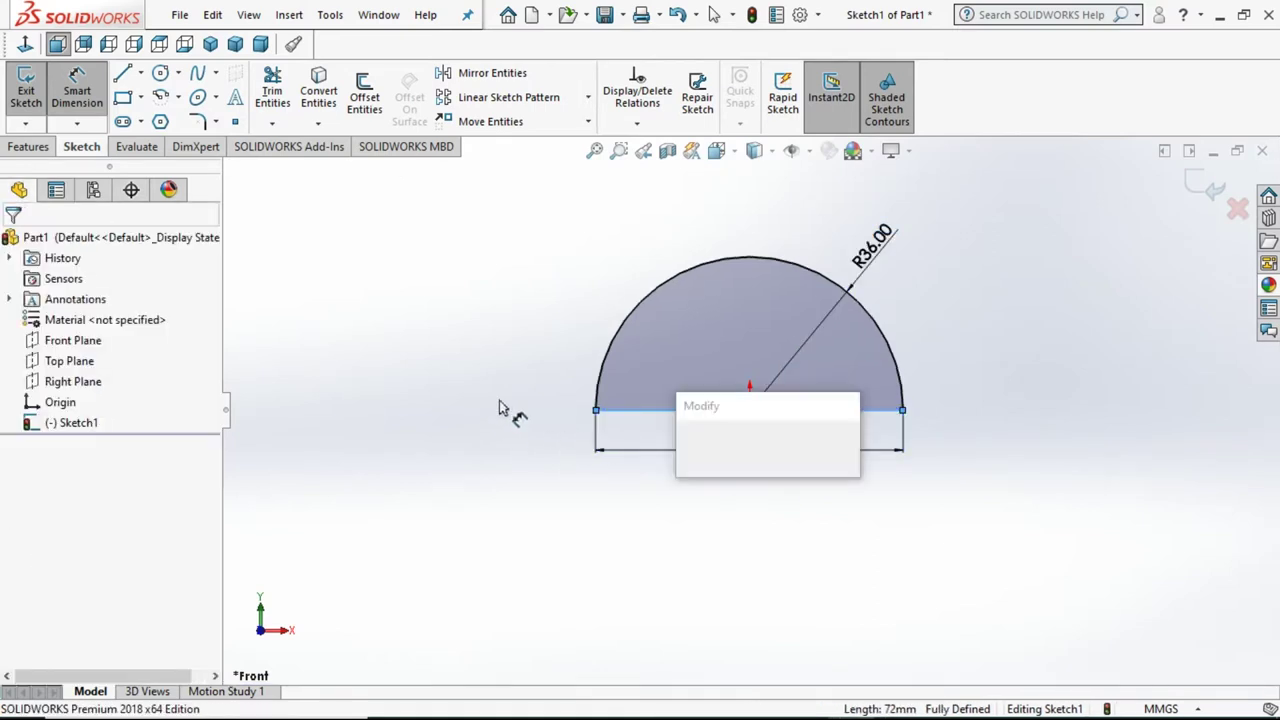
pyautogui.press('Return')
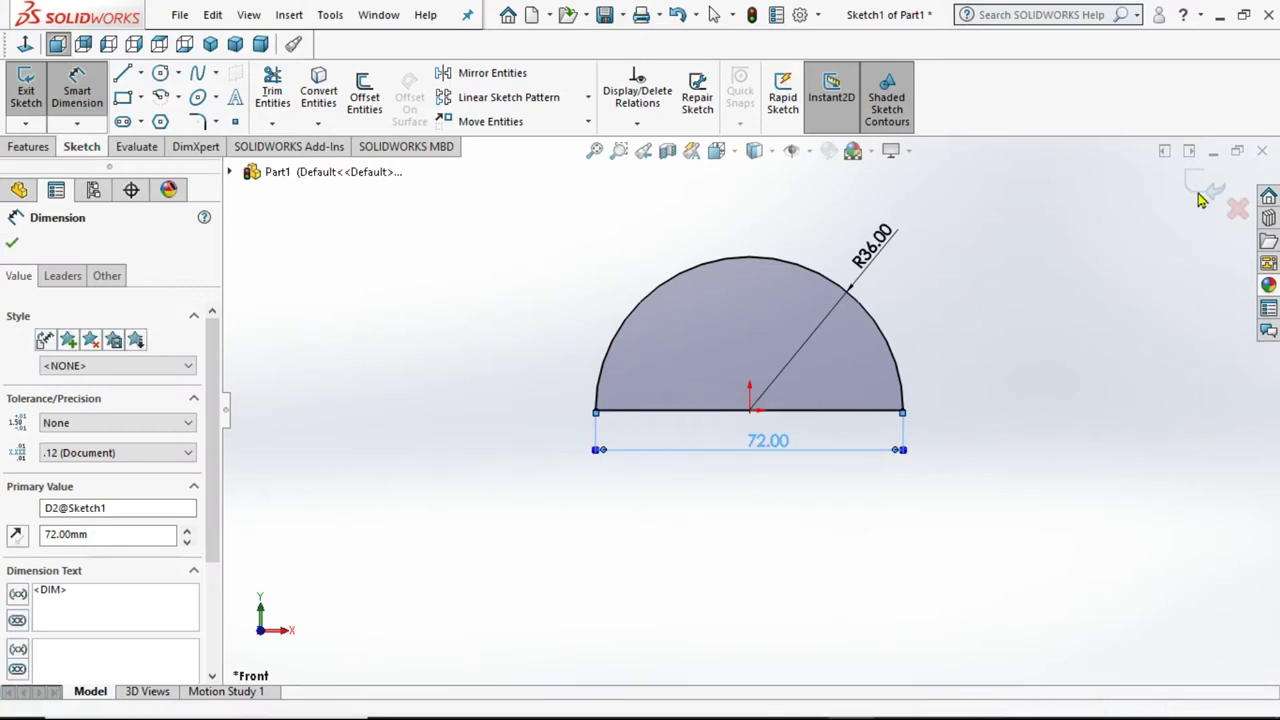
pyautogui.click(1205, 192)
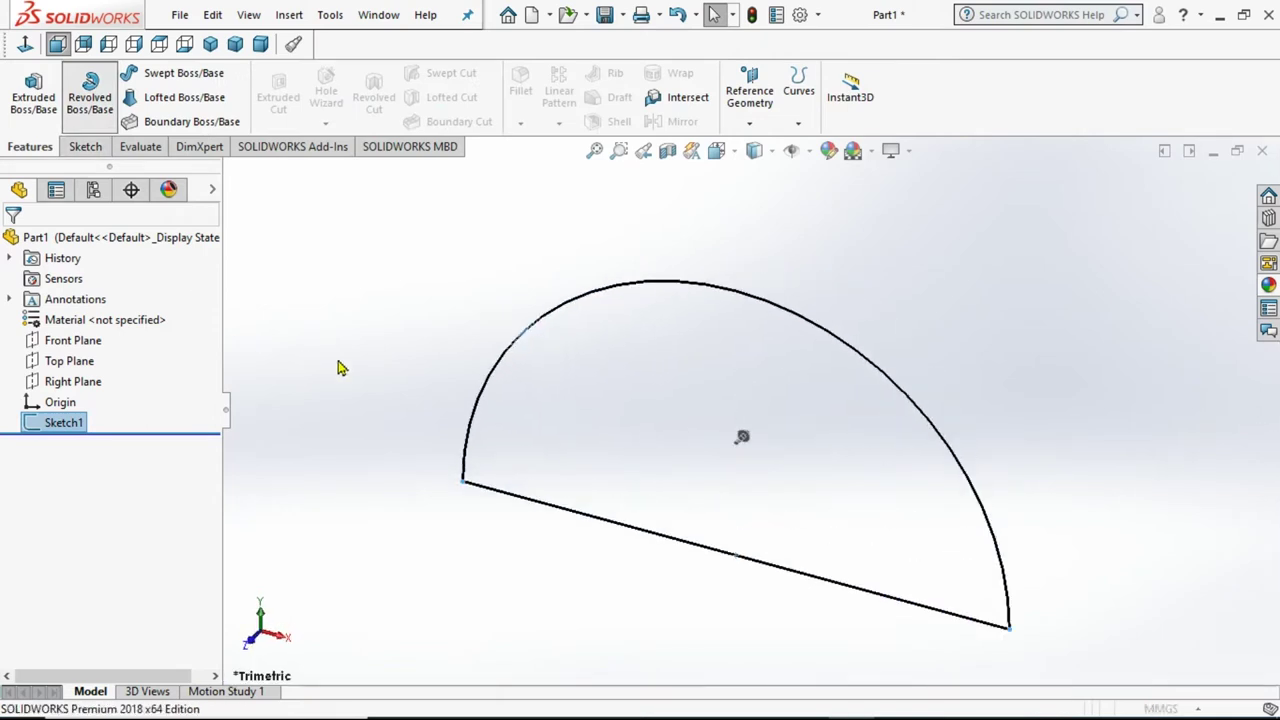
# Revolve the half-circle 360° about its base line into the sphere Revolve1.
pyautogui.click(517, 498)
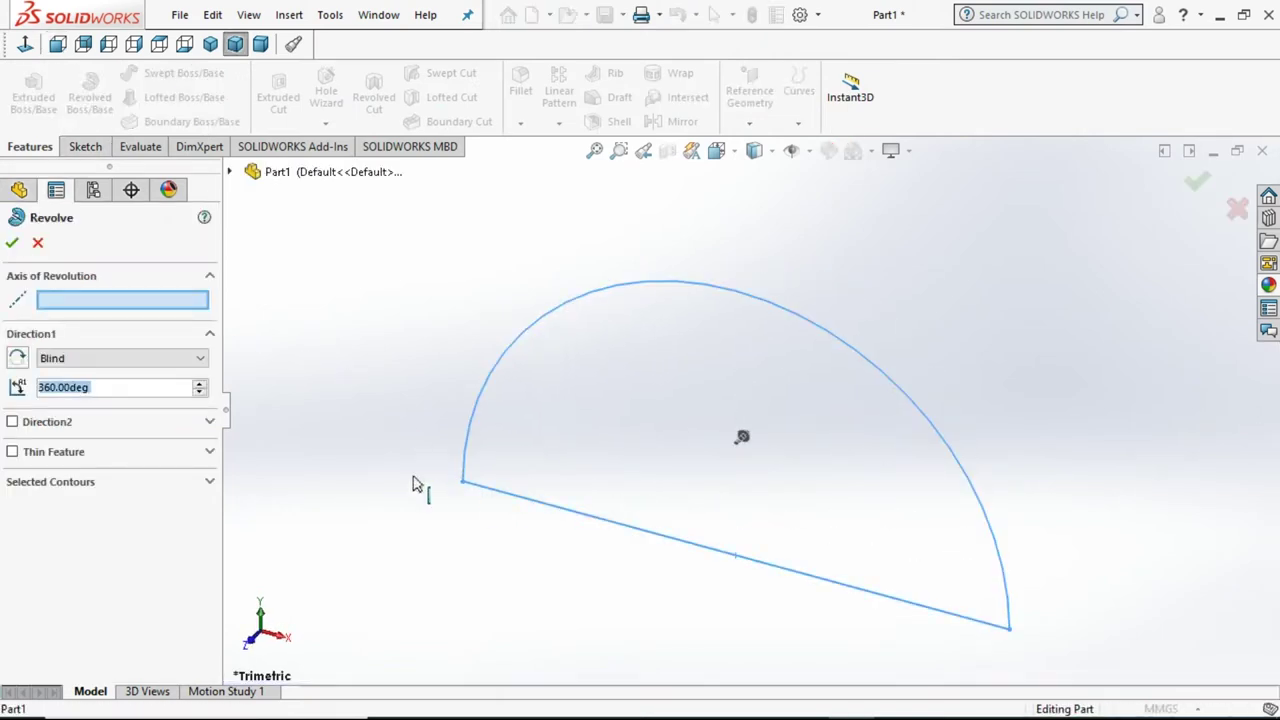
pyautogui.click(11, 246)
pyautogui.scroll(5, 595, 363)
pyautogui.moveTo(561, 461)
pyautogui.mouseDown(button='middle')
pyautogui.moveTo(623, 320)
pyautogui.moveTo(886, 380)
pyautogui.moveTo(574, 563)
pyautogui.moveTo(224, 590)
pyautogui.moveTo(266, 557)
pyautogui.mouseUp(button='middle')
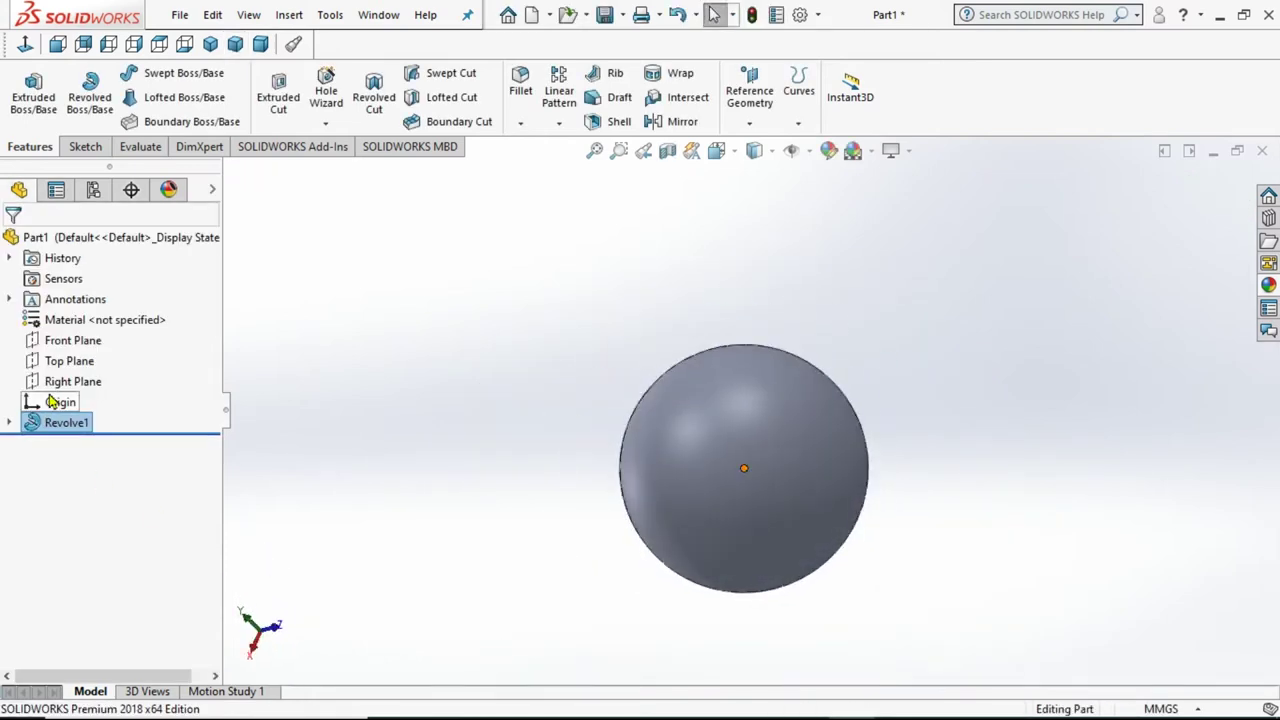
# Start a new Front Plane sketch, face it, and draw a line across the sphere's top.
pyautogui.click(65, 342)
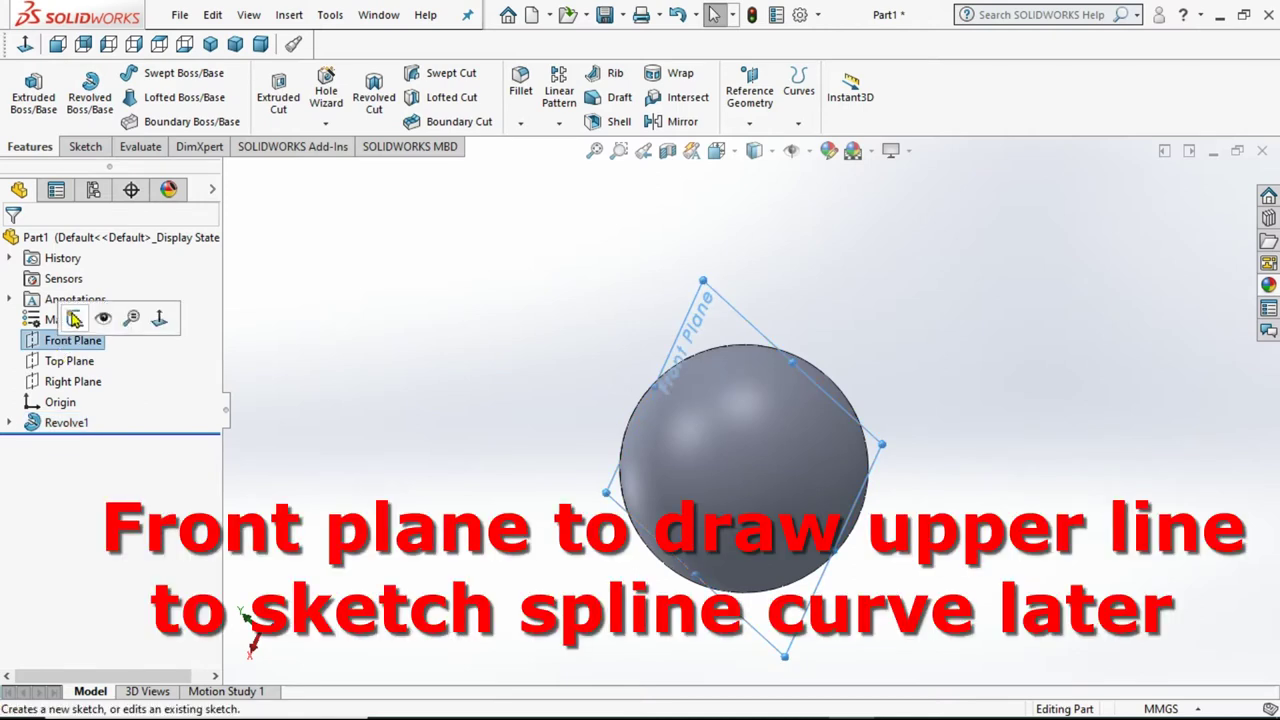
pyautogui.click(72, 312)
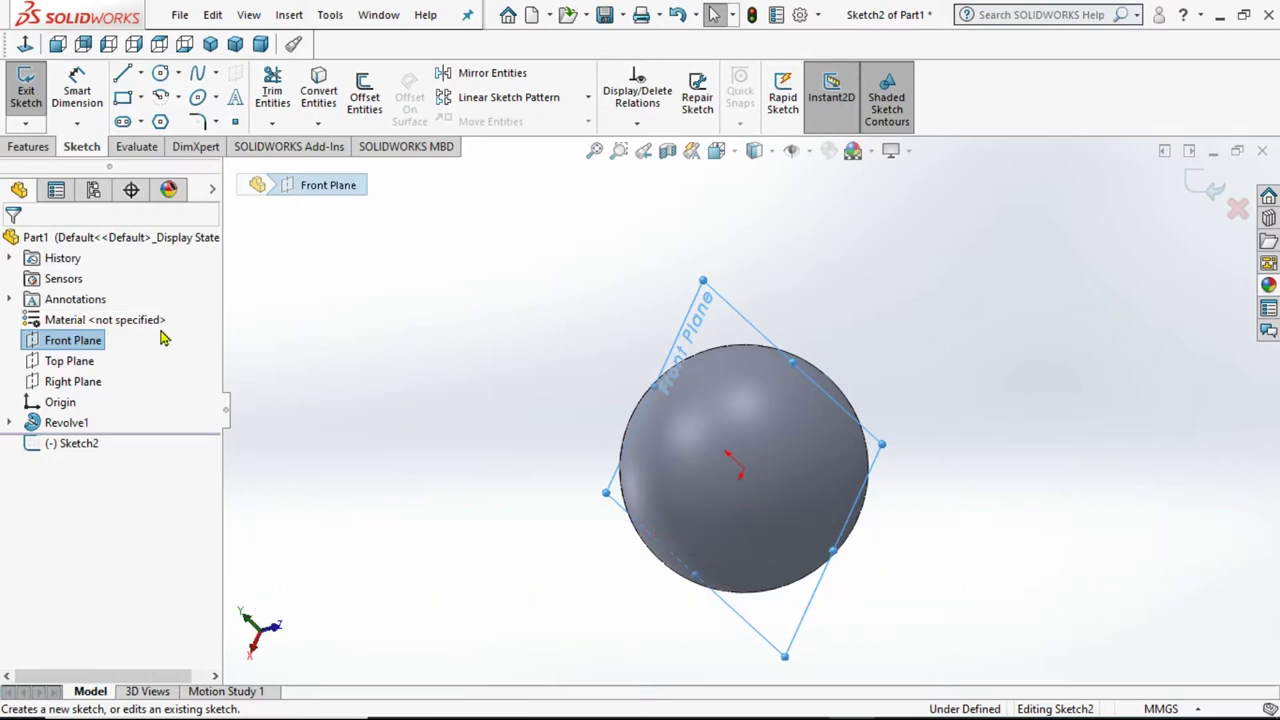
pyautogui.click(26, 44)
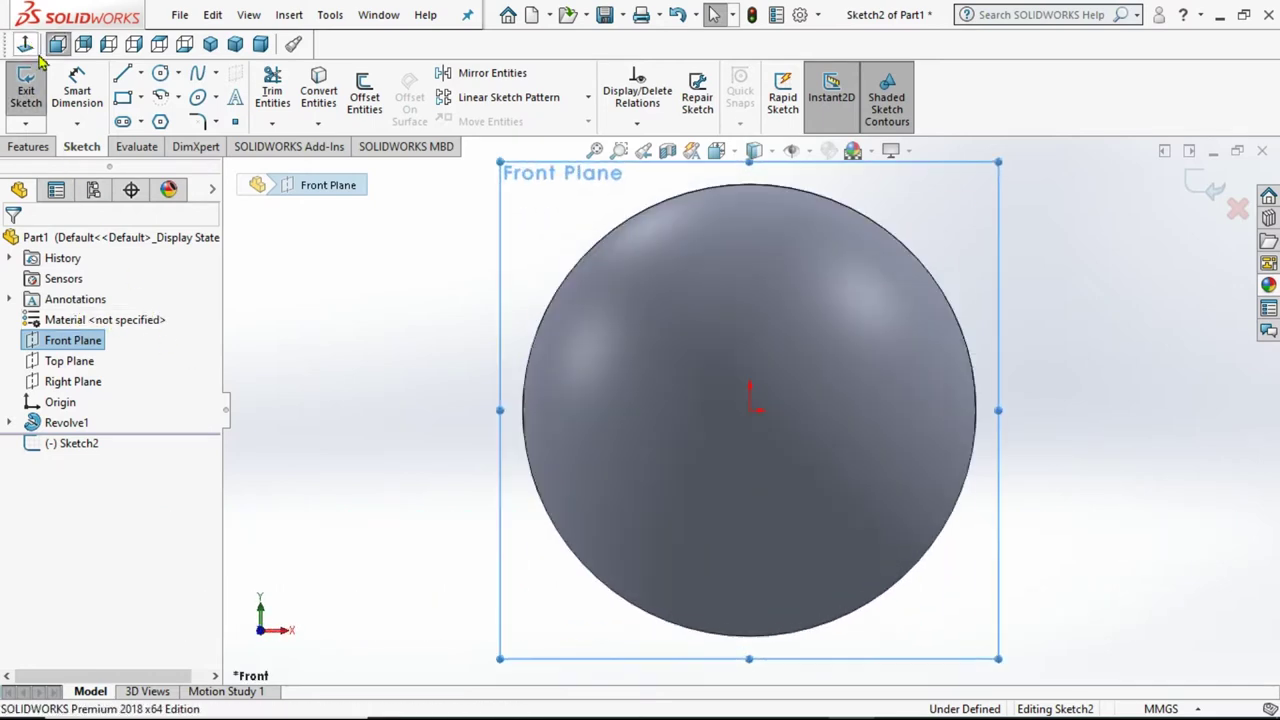
pyautogui.click(121, 76)
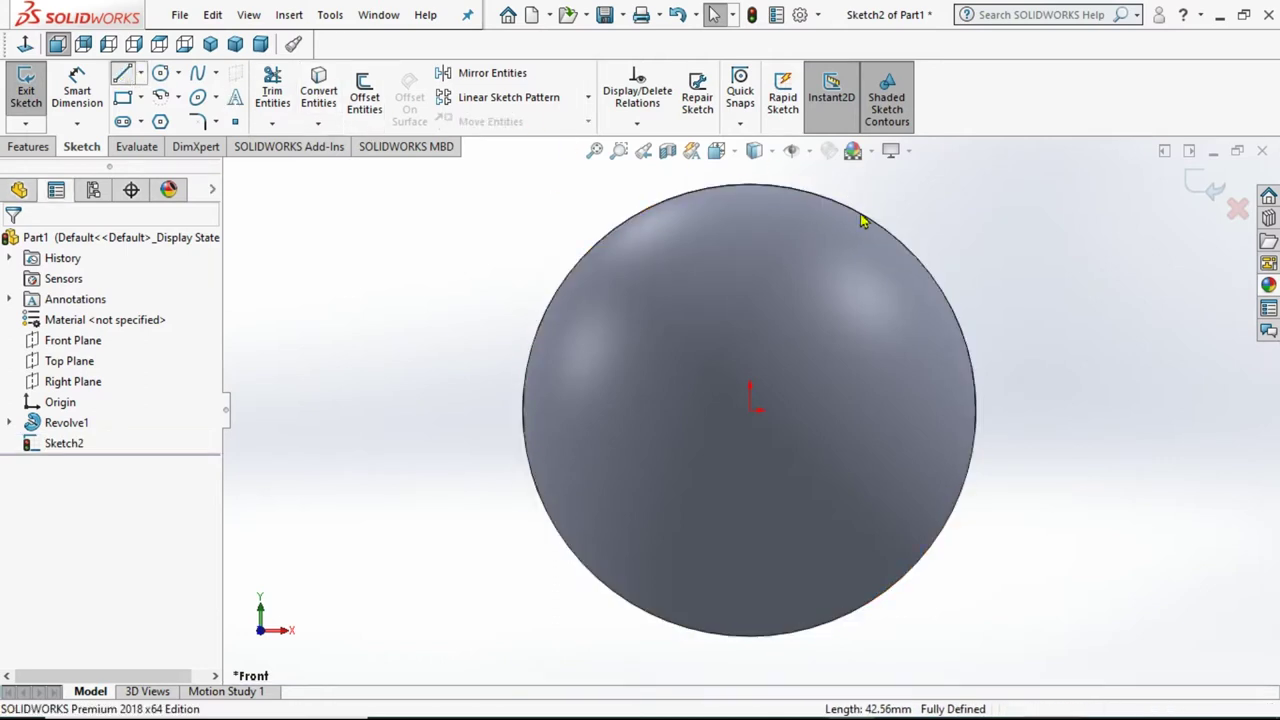
pyautogui.click(632, 238)
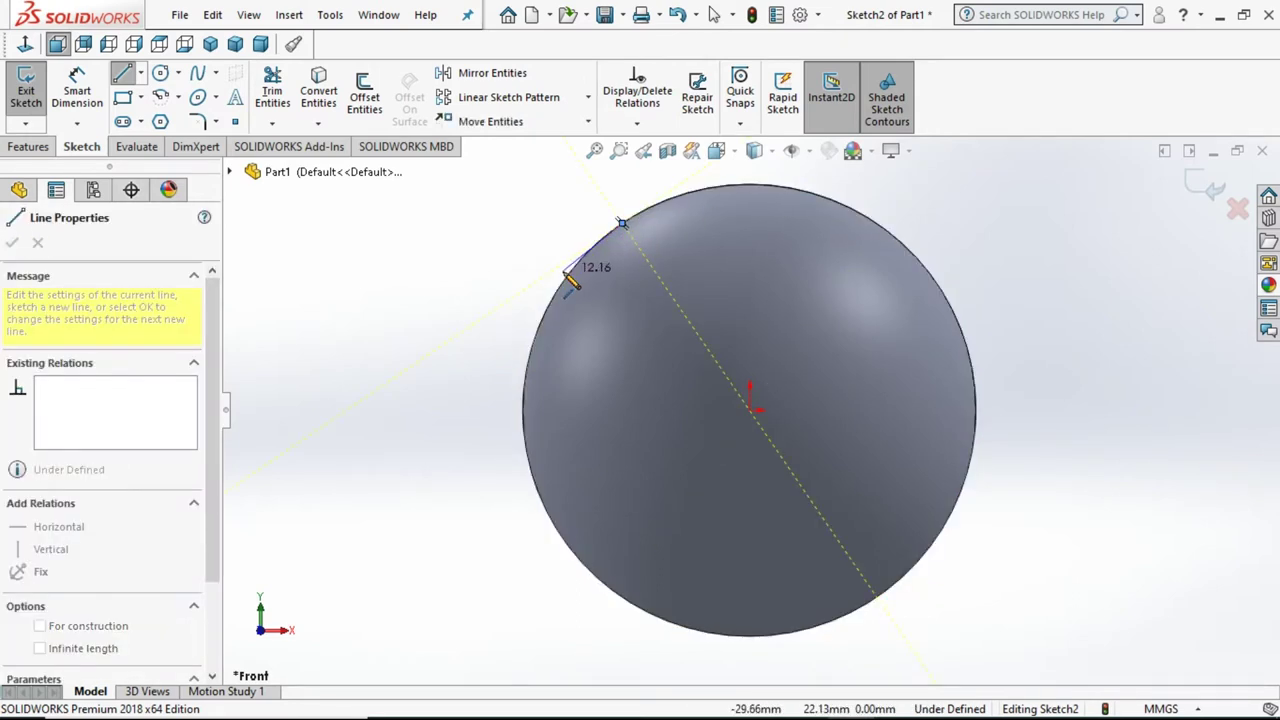
pyautogui.click(869, 221)
pyautogui.press('Escape')
pyautogui.press('Escape')
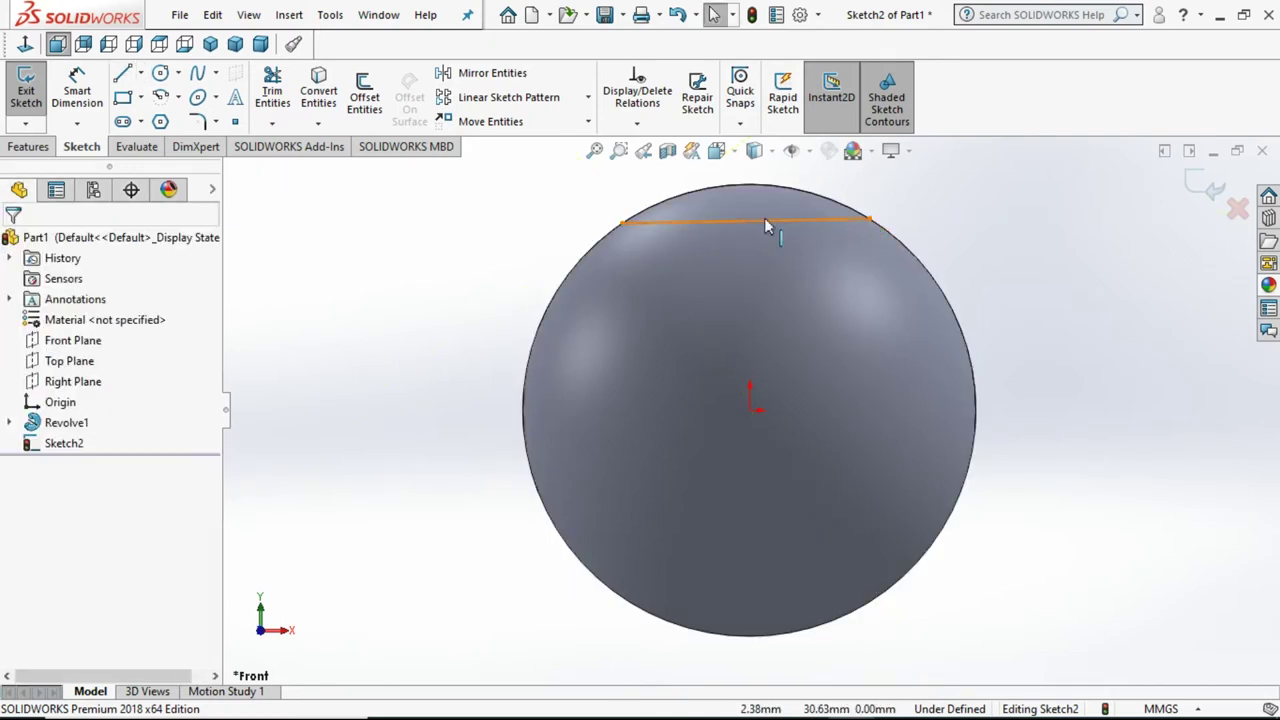
# Give the top line a Horizontal relation.
pyautogui.click(640, 222)
pyautogui.click(22, 442)
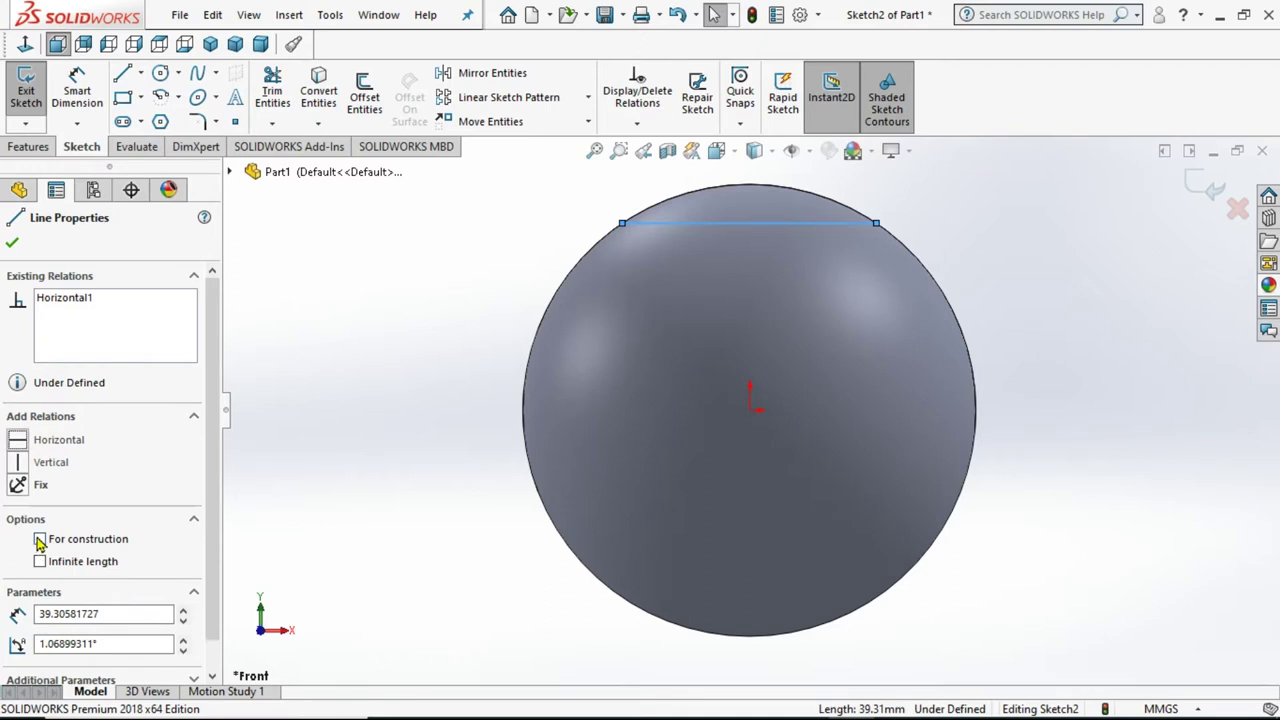
pyautogui.click(12, 245)
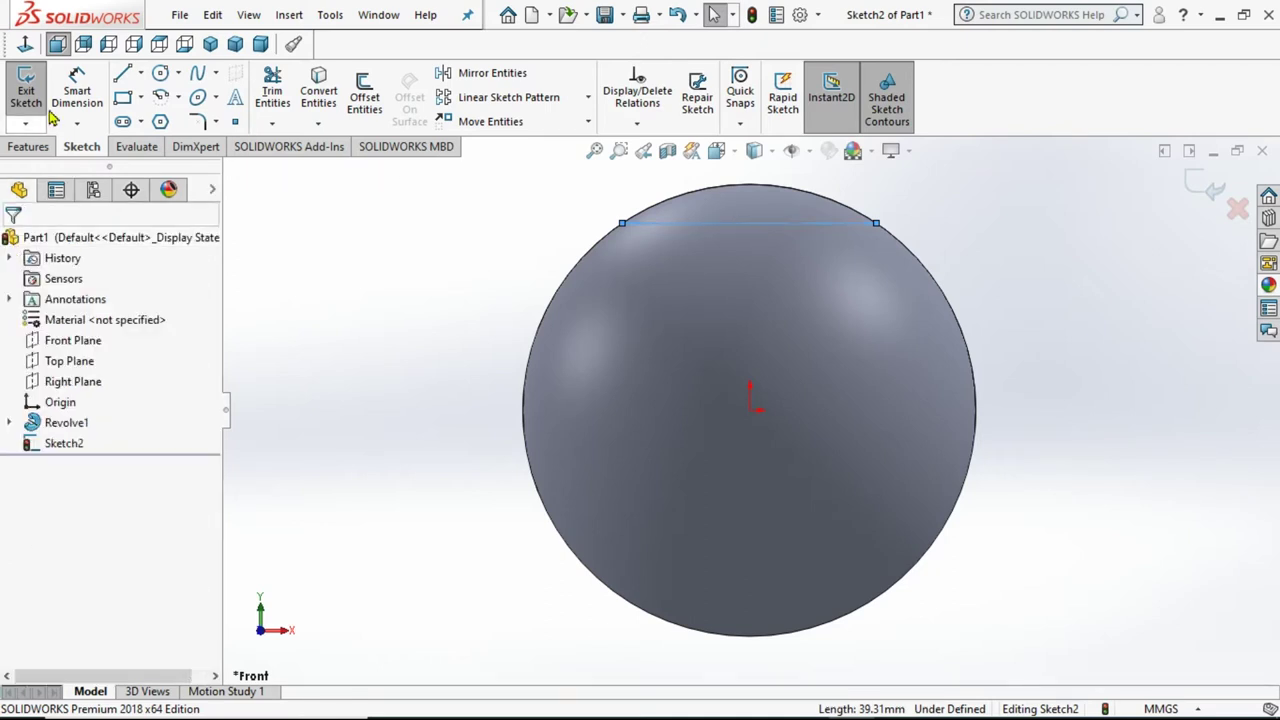
pyautogui.click(77, 90)
pyautogui.click(760, 224)
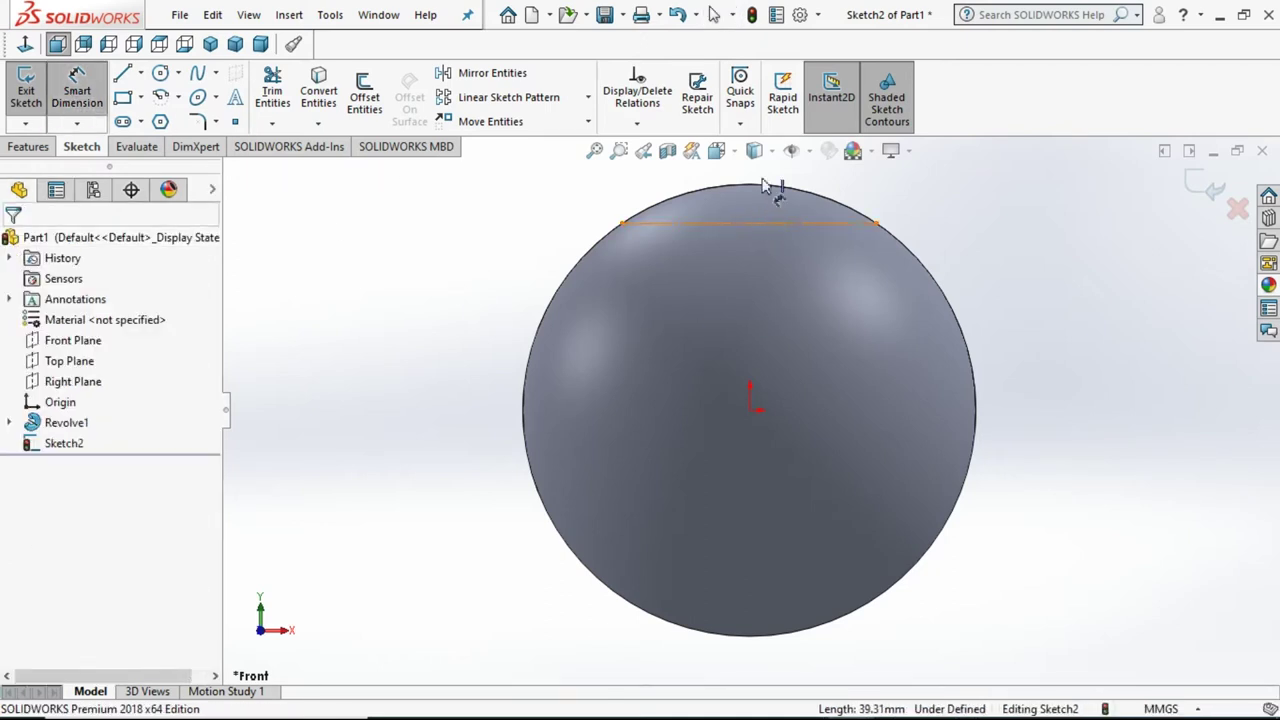
# Dimension the top line to 30 mm.
pyautogui.click(763, 187)
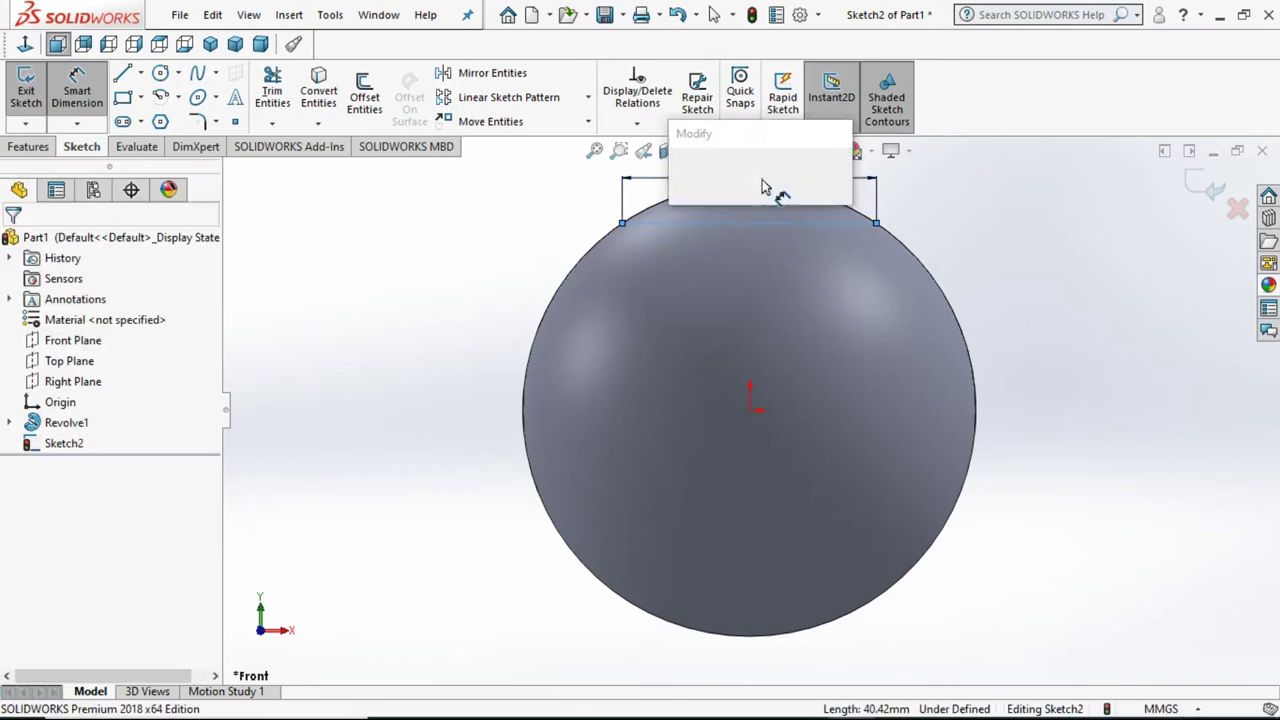
pyautogui.press('Return')
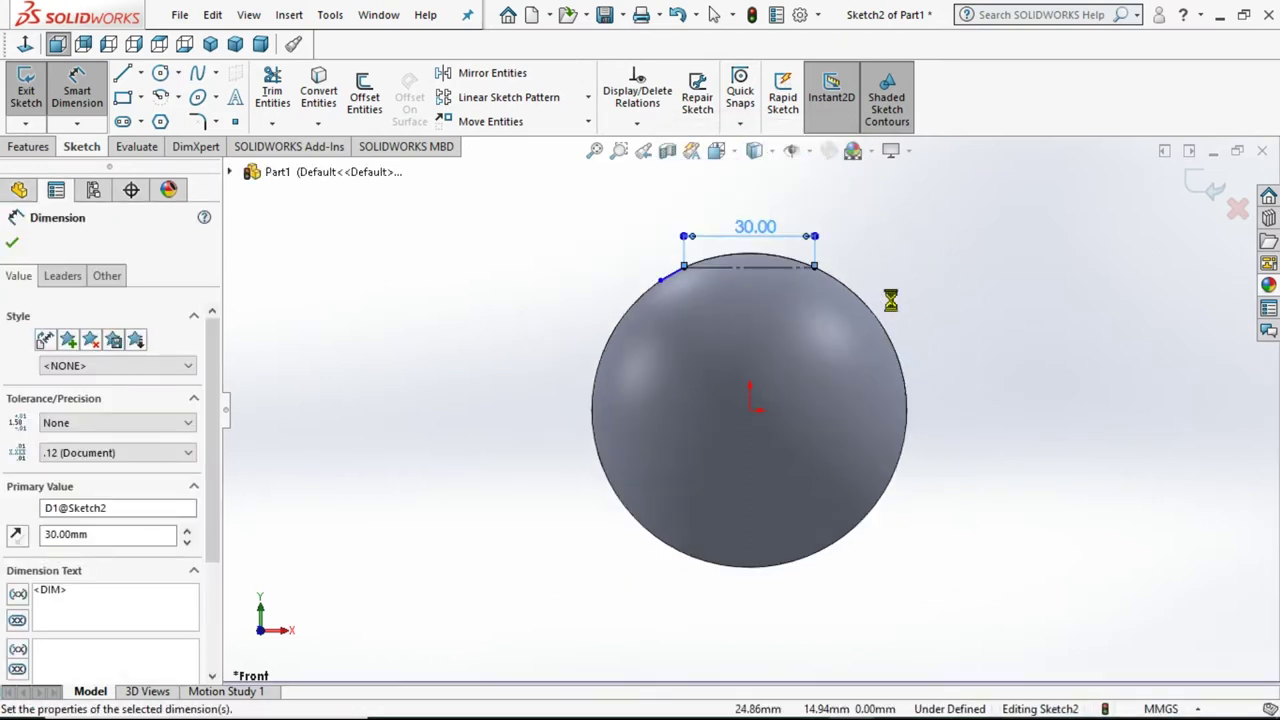
pyautogui.scroll(-1, 893, 294)
pyautogui.scroll(-3, 889, 294)
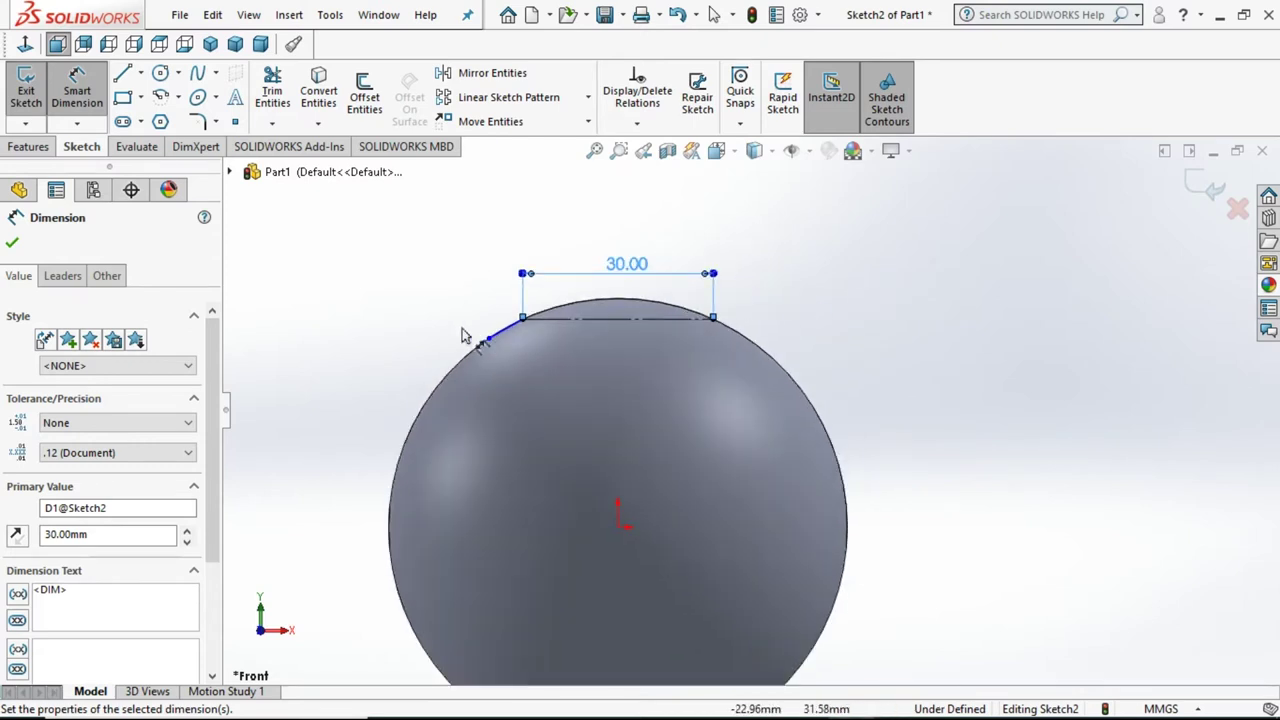
pyautogui.press('Escape')
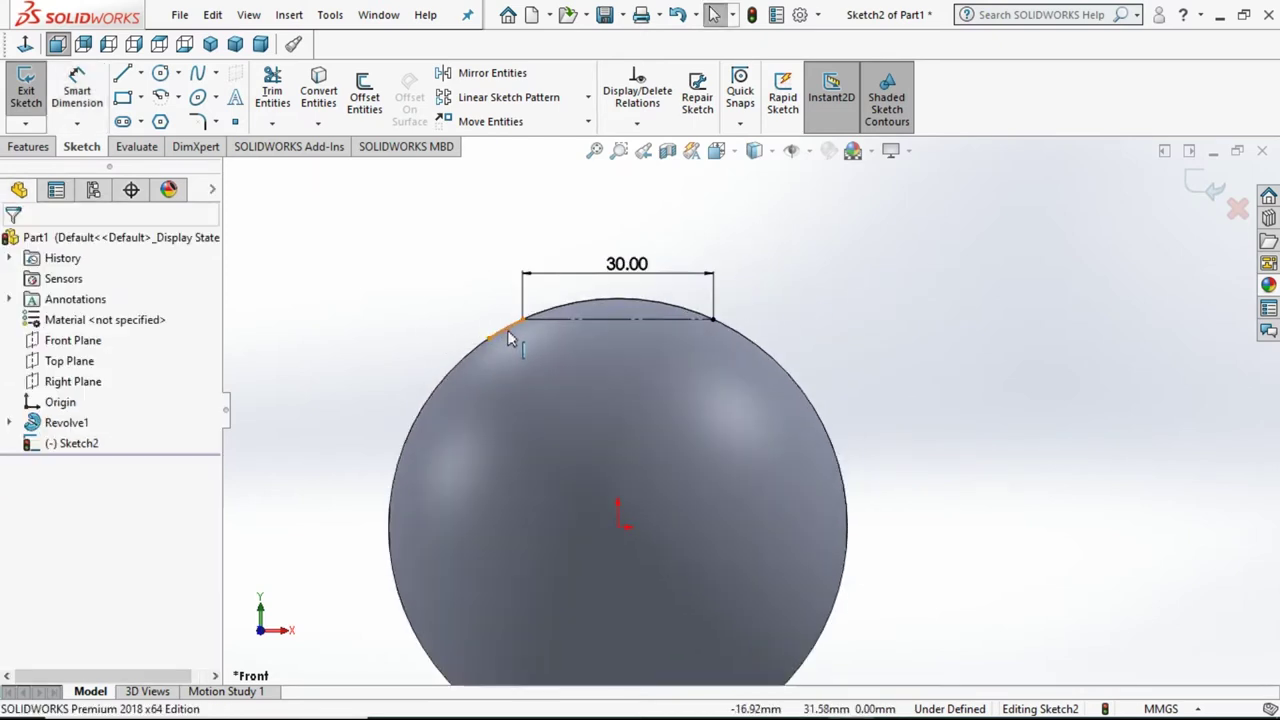
# Check both top-line endpoints sit on the sphere's edge and exit the fully defined sketch.
pyautogui.click(510, 330)
pyautogui.click(600, 266)
pyautogui.scroll(-1, 515, 330)
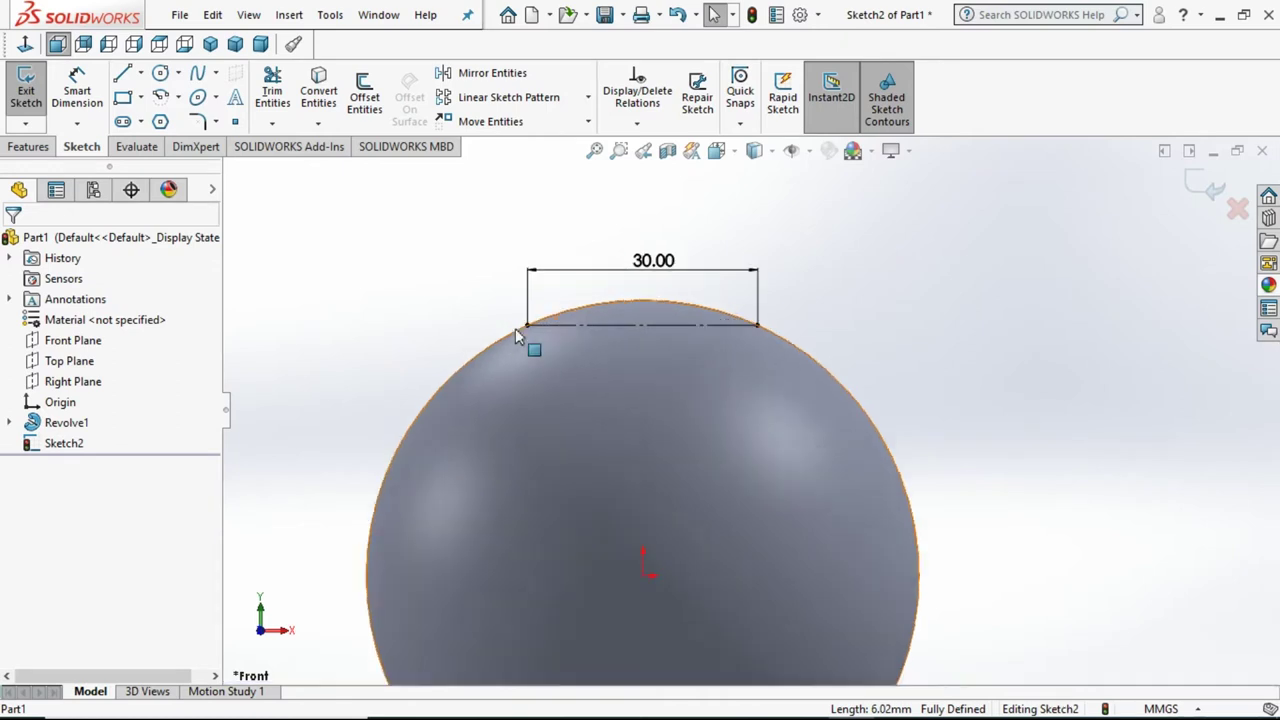
pyautogui.scroll(-3, 515, 330)
pyautogui.click(549, 337)
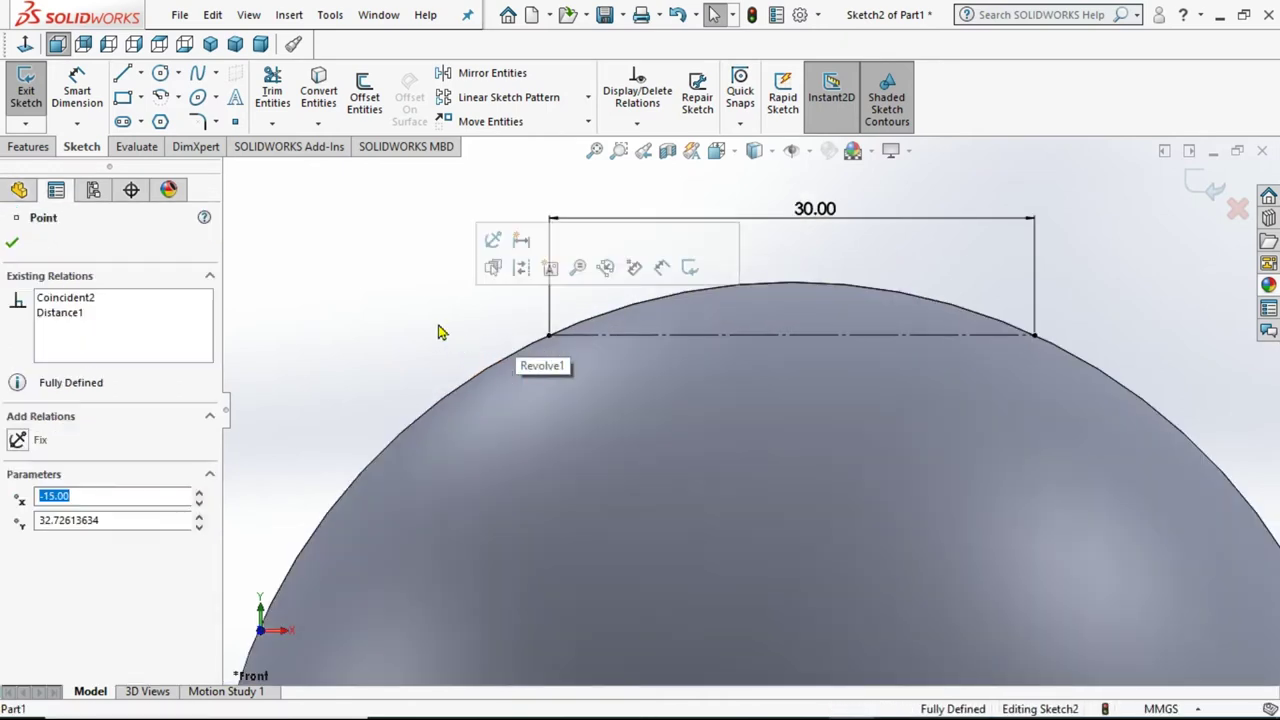
pyautogui.click(480, 289)
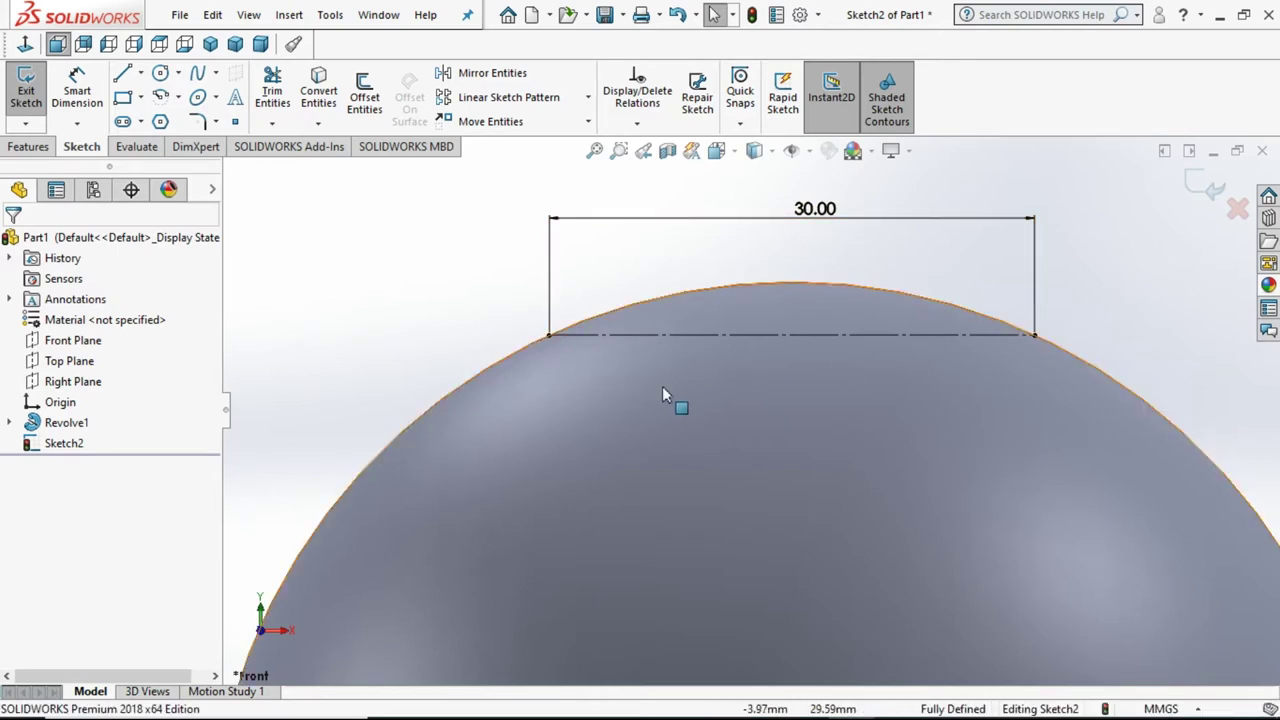
pyautogui.click(1069, 317)
pyautogui.click(1148, 223)
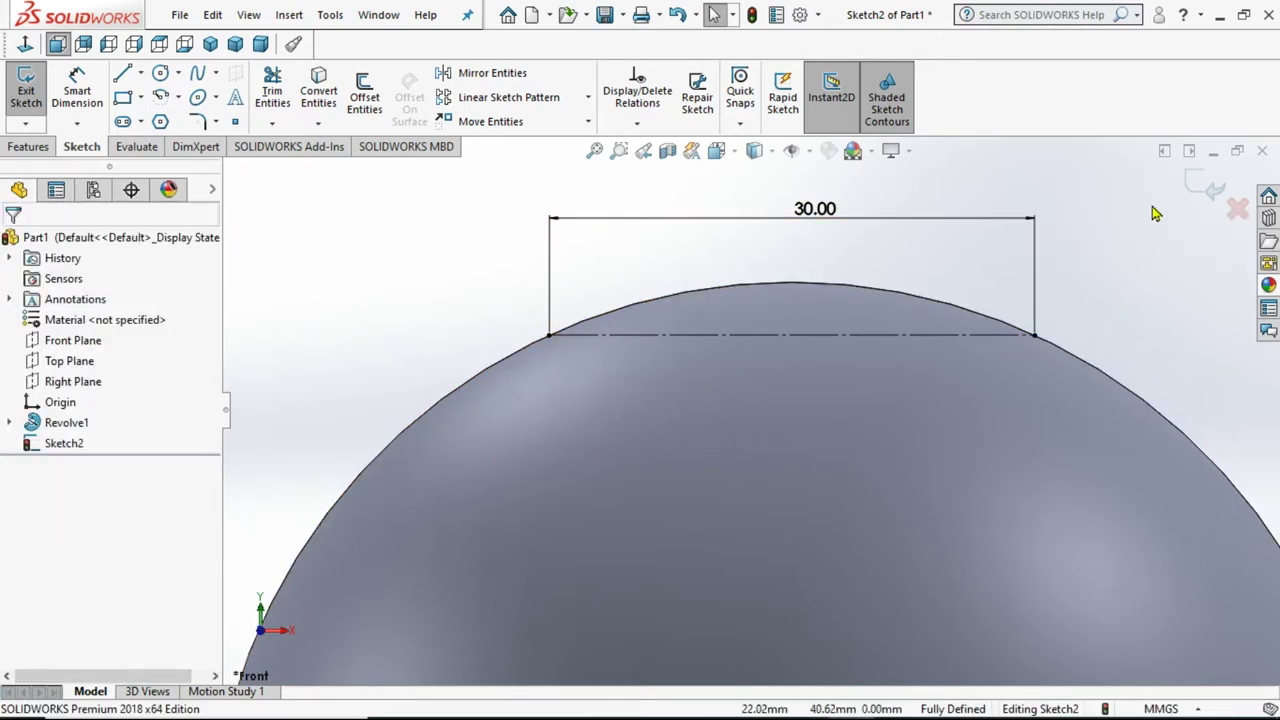
pyautogui.click(1197, 190)
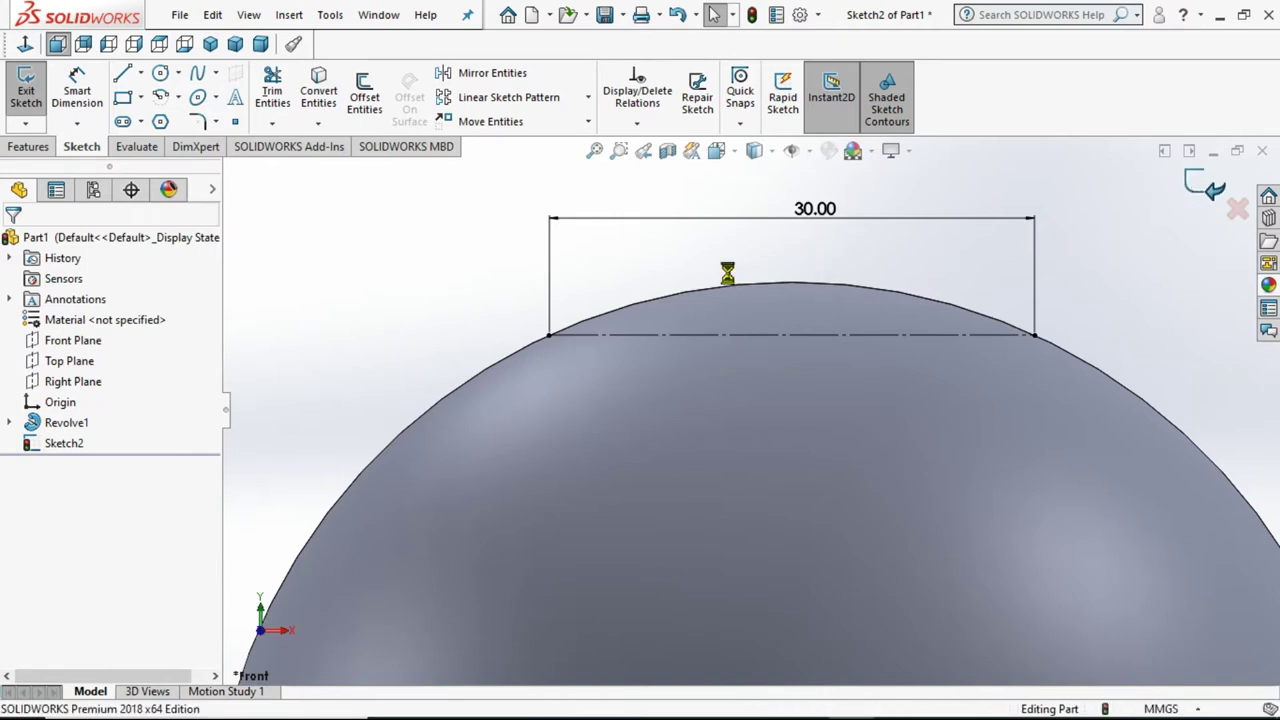
# Start a sketch on the Right Plane, face it, and draw a line across the sphere's bottom.
pyautogui.scroll(2, 733, 267)
pyautogui.scroll(2, 729, 266)
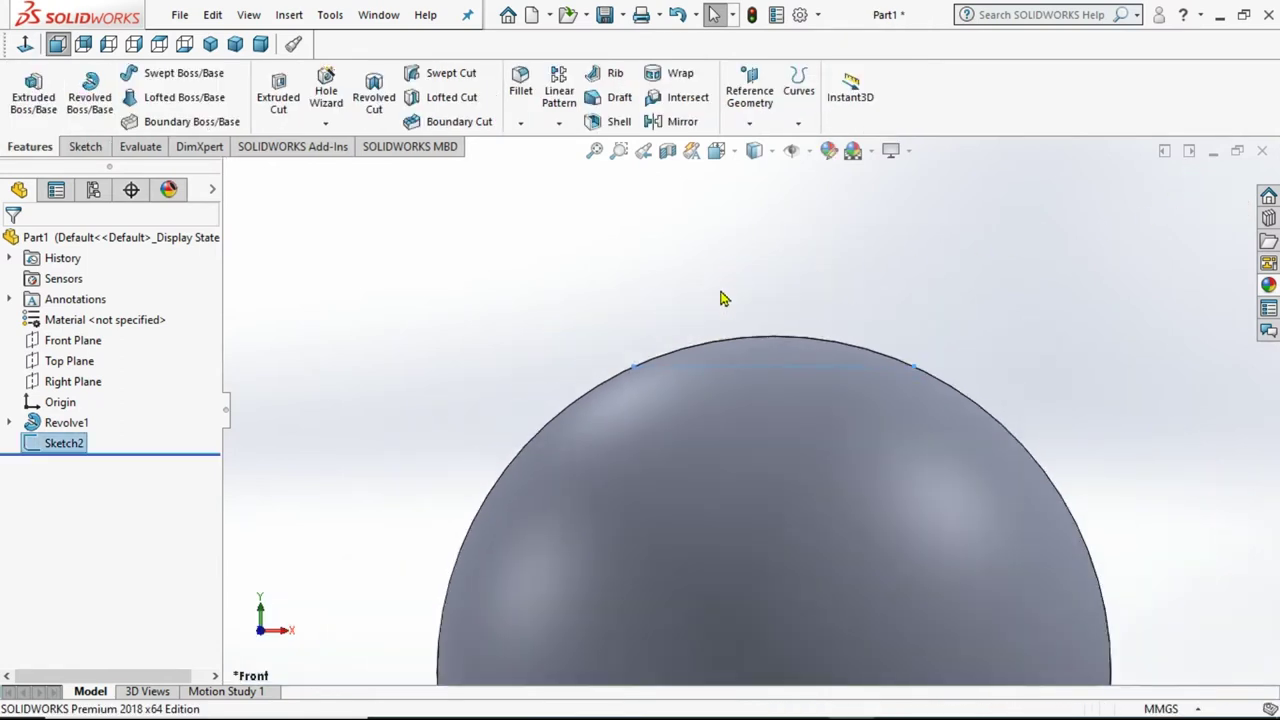
pyautogui.click(70, 385)
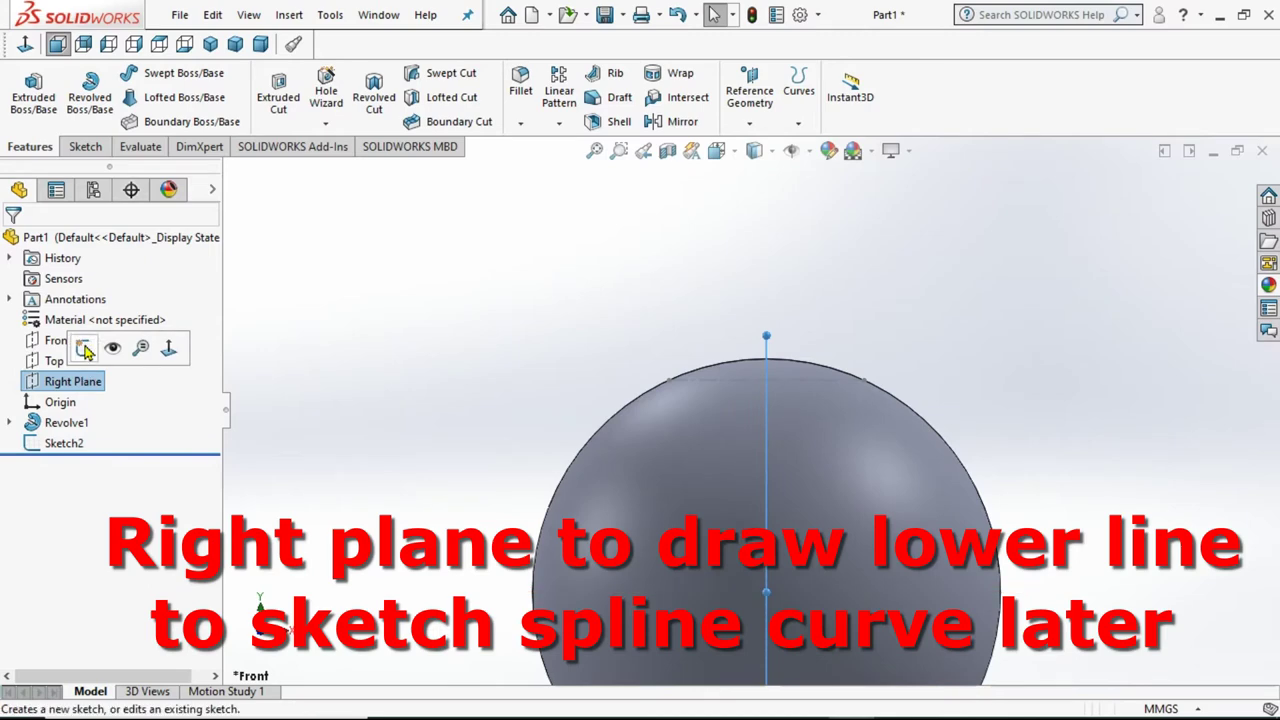
pyautogui.click(138, 350)
pyautogui.click(24, 45)
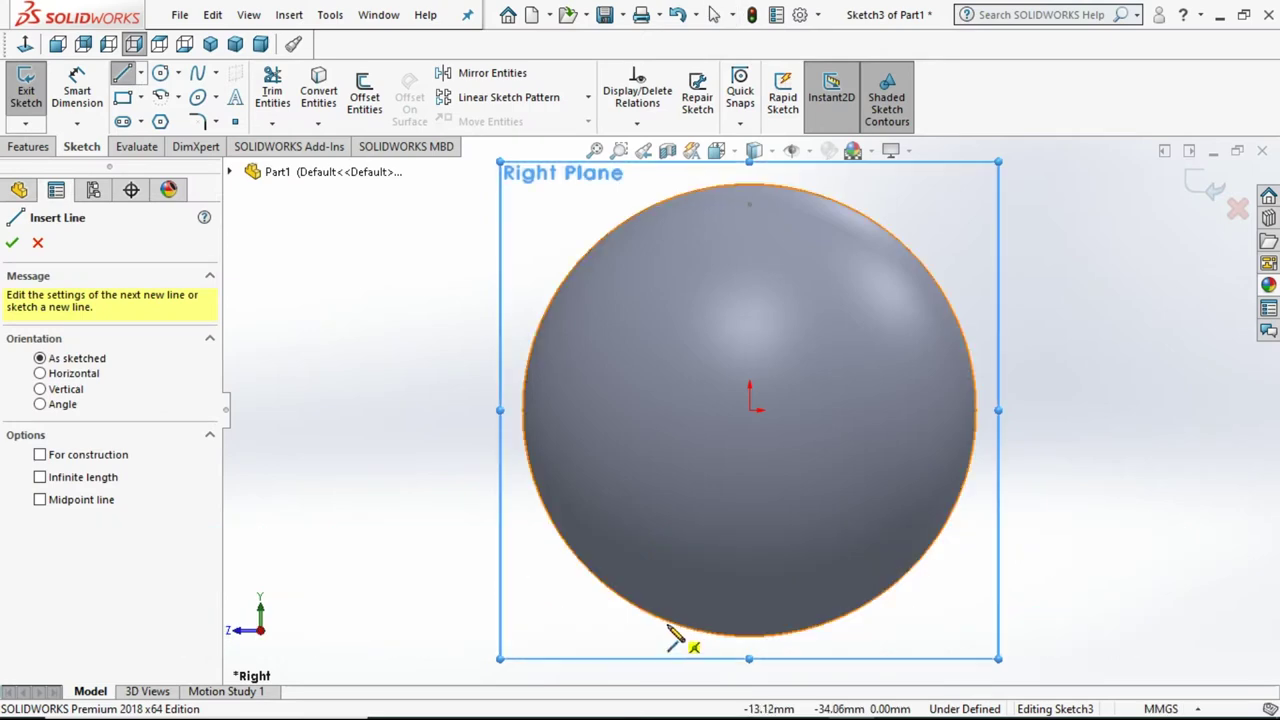
pyautogui.click(729, 634)
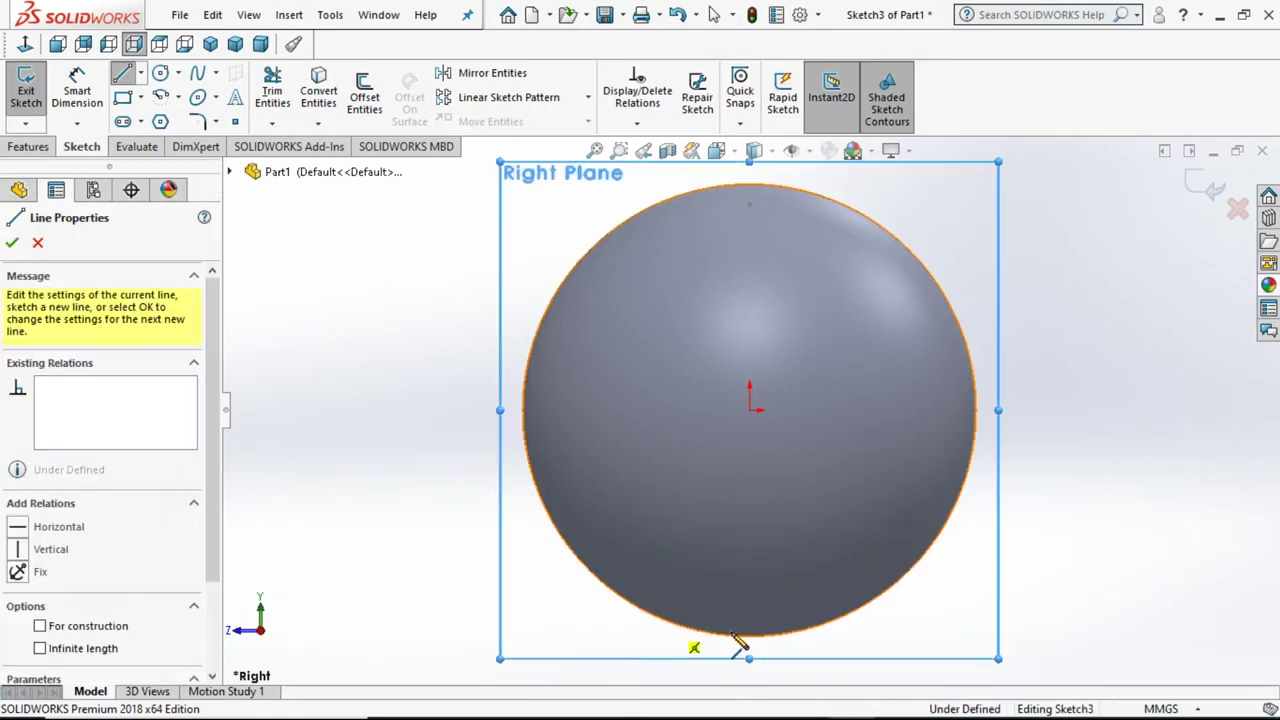
pyautogui.click(846, 618)
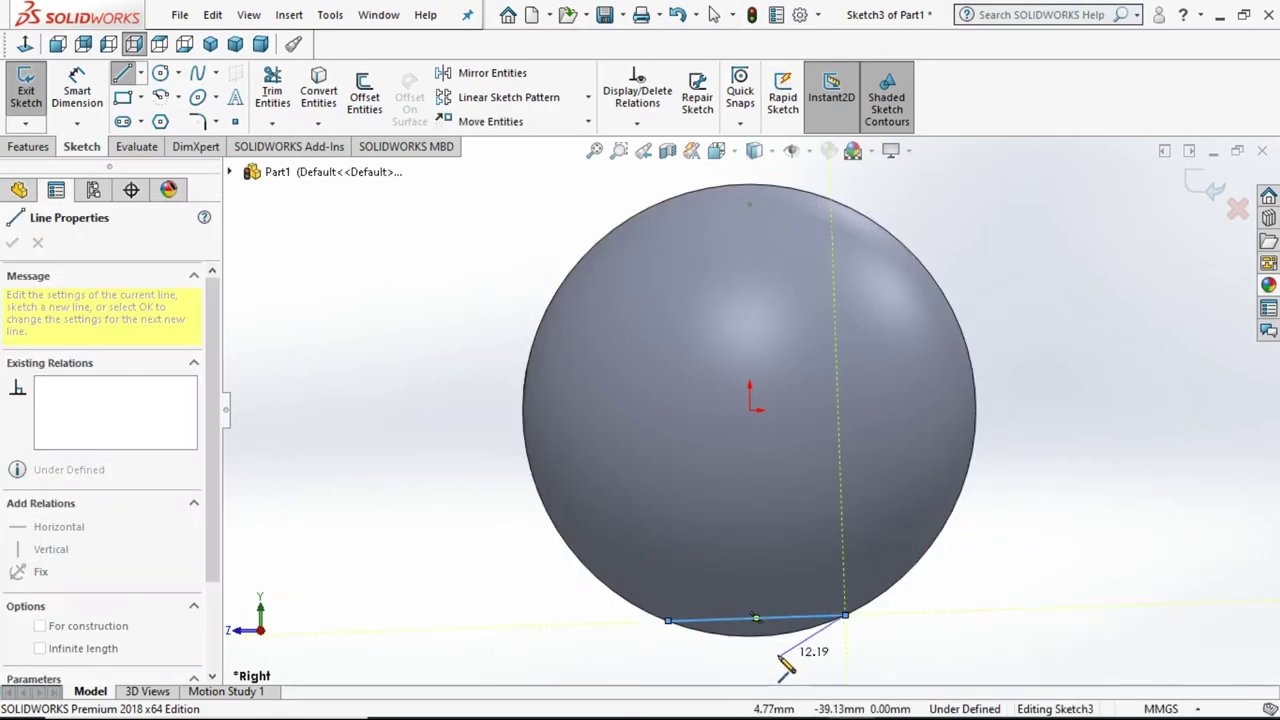
pyautogui.press('Escape')
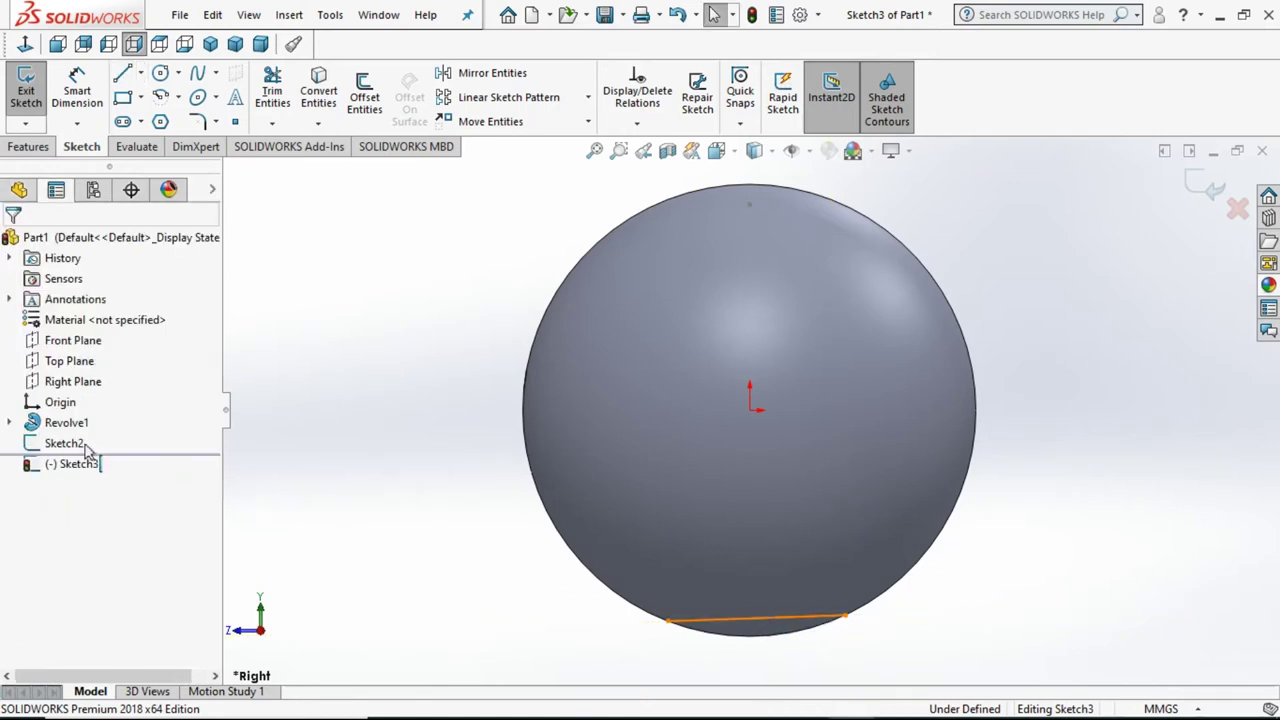
# Make the bottom line a horizontal construction line, dimension it 30 mm, and exit.
pyautogui.click(22, 445)
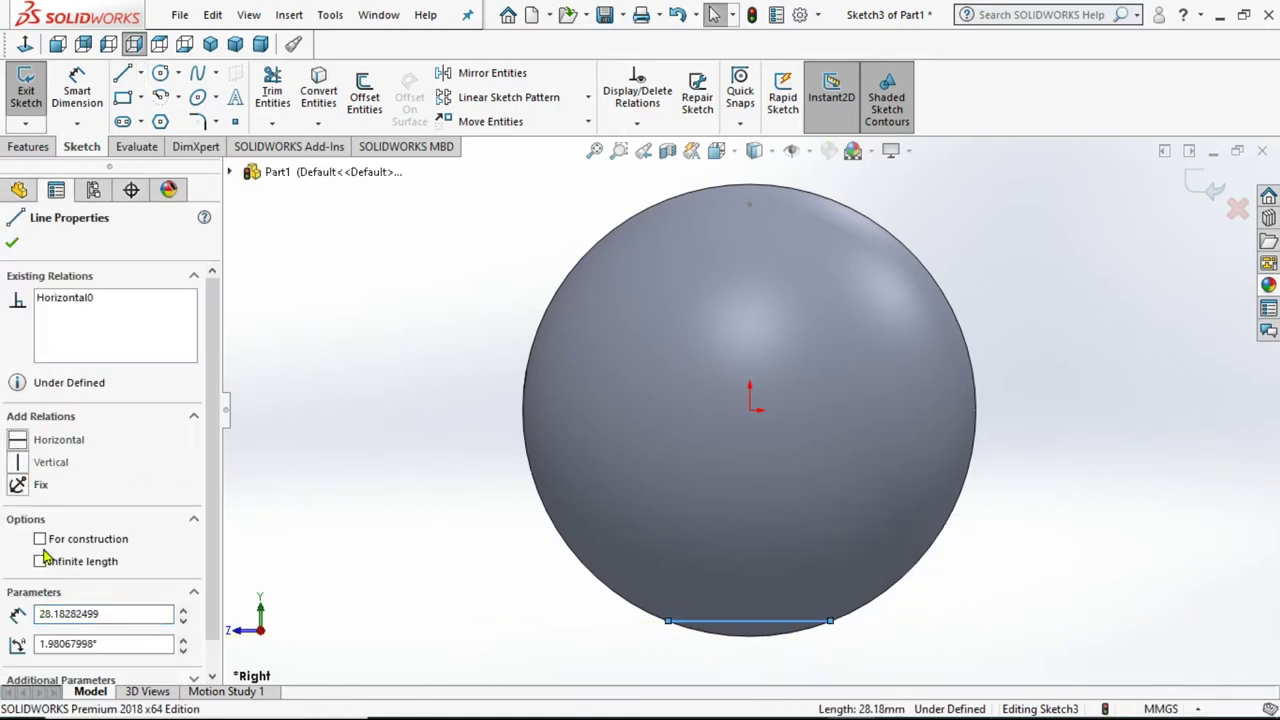
pyautogui.click(13, 245)
pyautogui.click(77, 88)
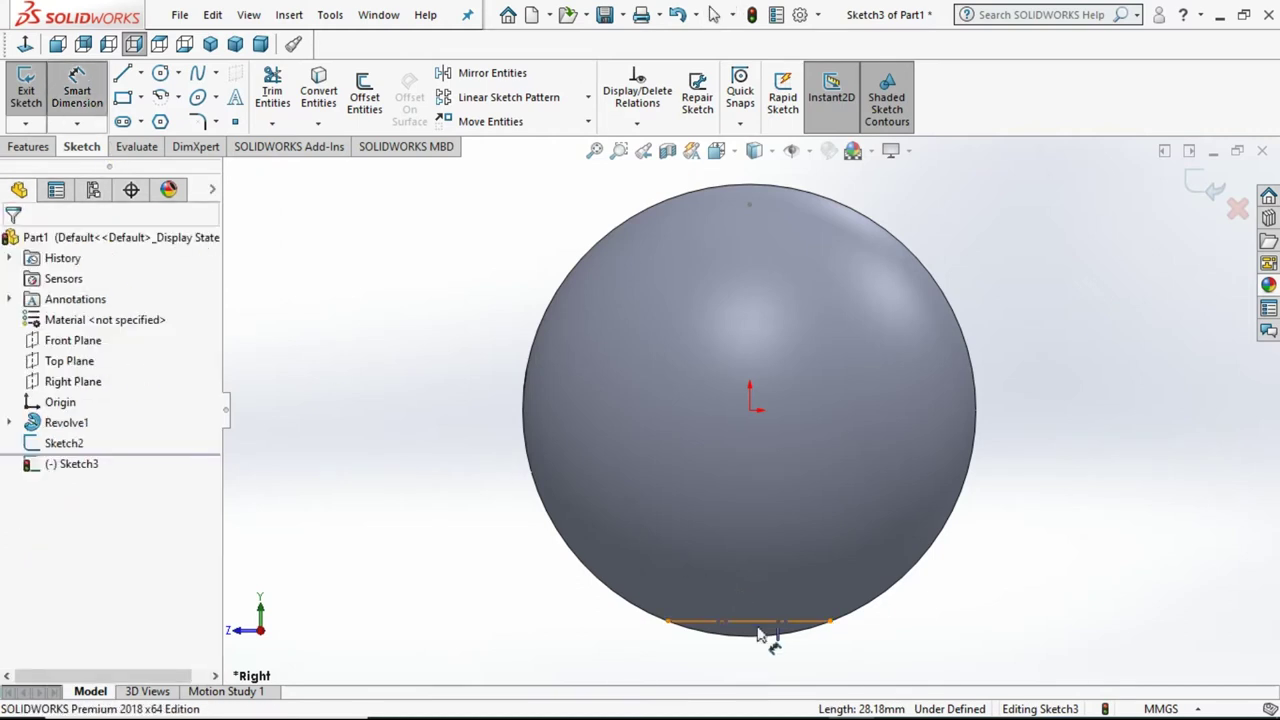
pyautogui.click(752, 672)
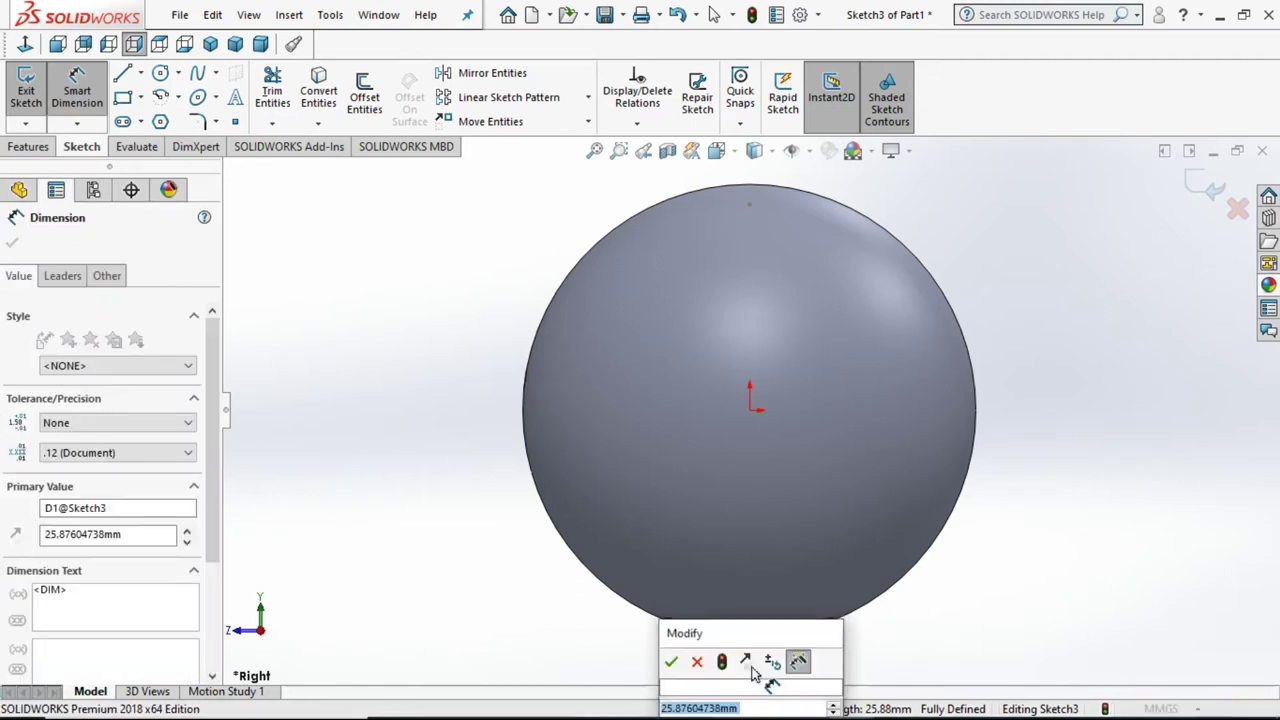
pyautogui.write('30')
pyautogui.press('Return')
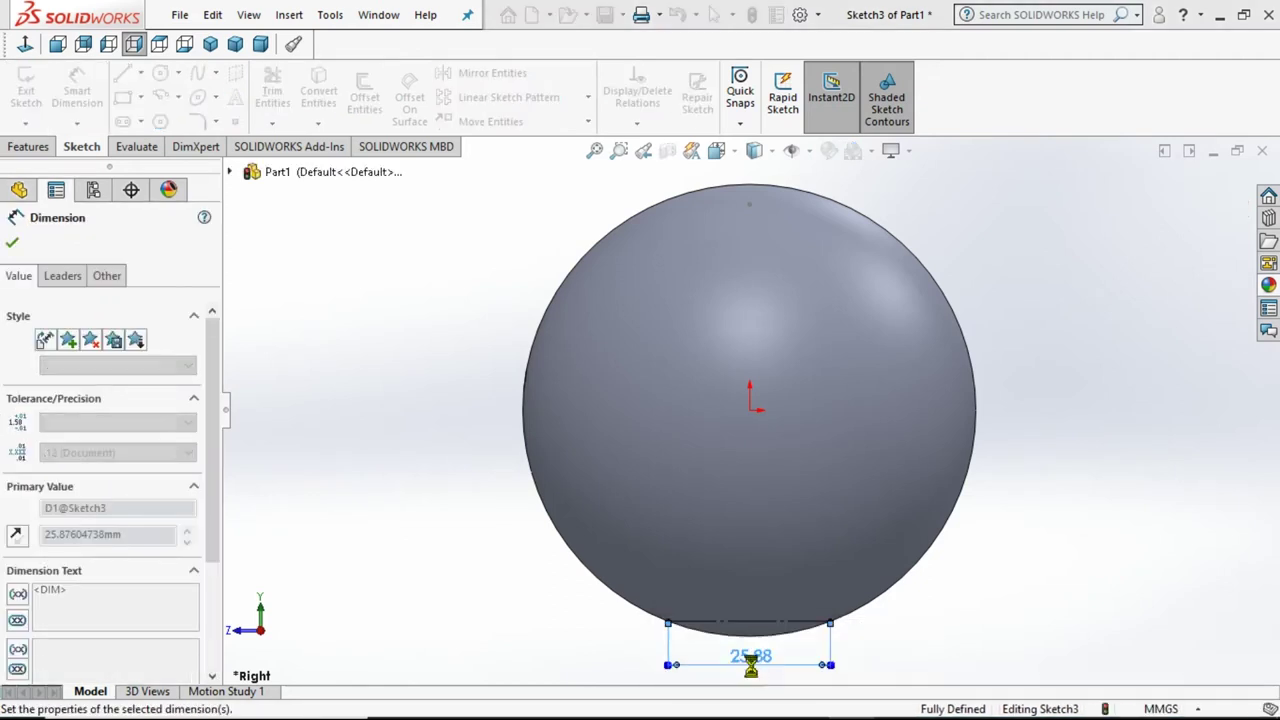
pyautogui.click(12, 242)
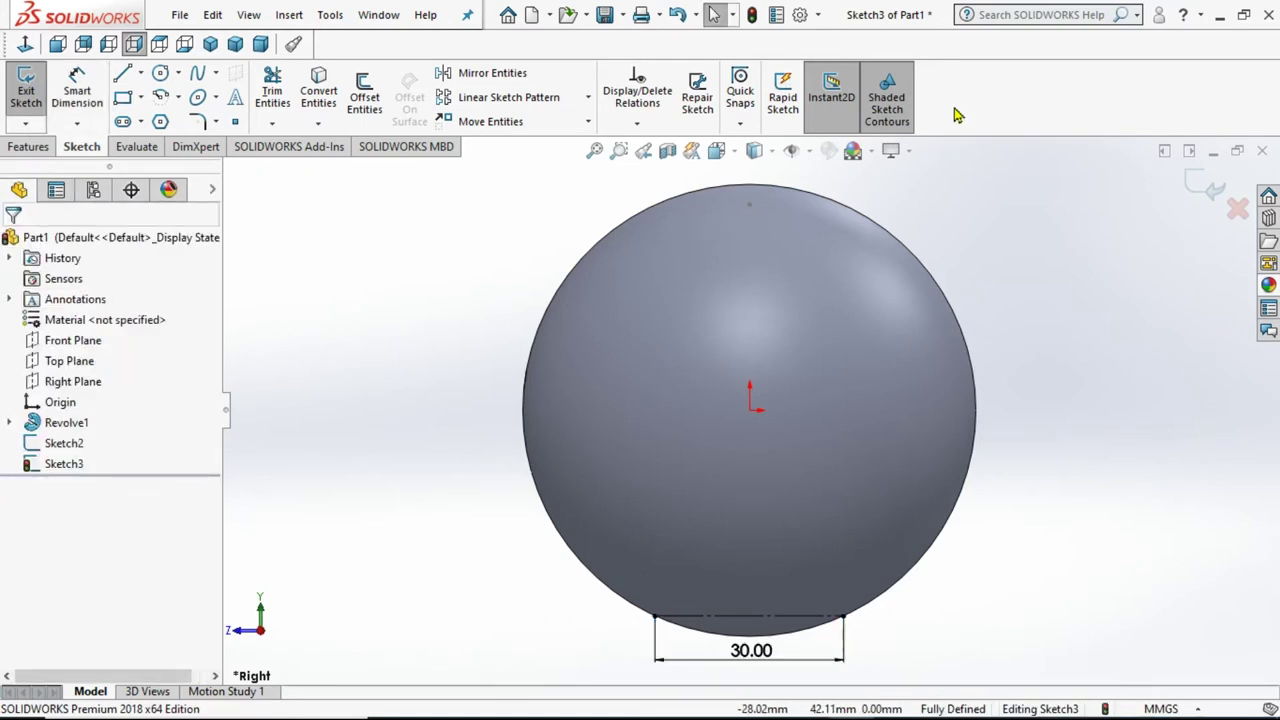
pyautogui.click(1200, 196)
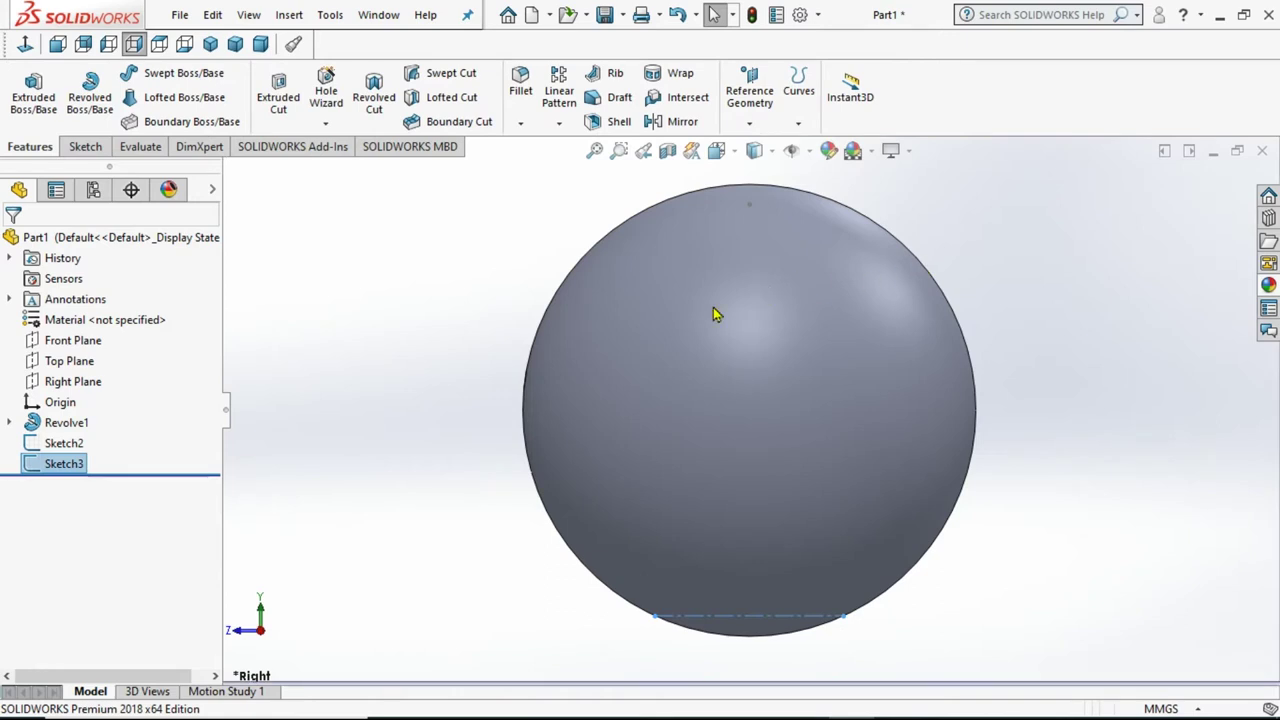
# Orbit the view, then start a sketch on the Top Plane facing it.
pyautogui.moveTo(1070, 258)
pyautogui.mouseDown(button='middle')
pyautogui.moveTo(906, 283)
pyautogui.moveTo(1134, 286)
pyautogui.mouseUp(button='middle')
pyautogui.click(68, 361)
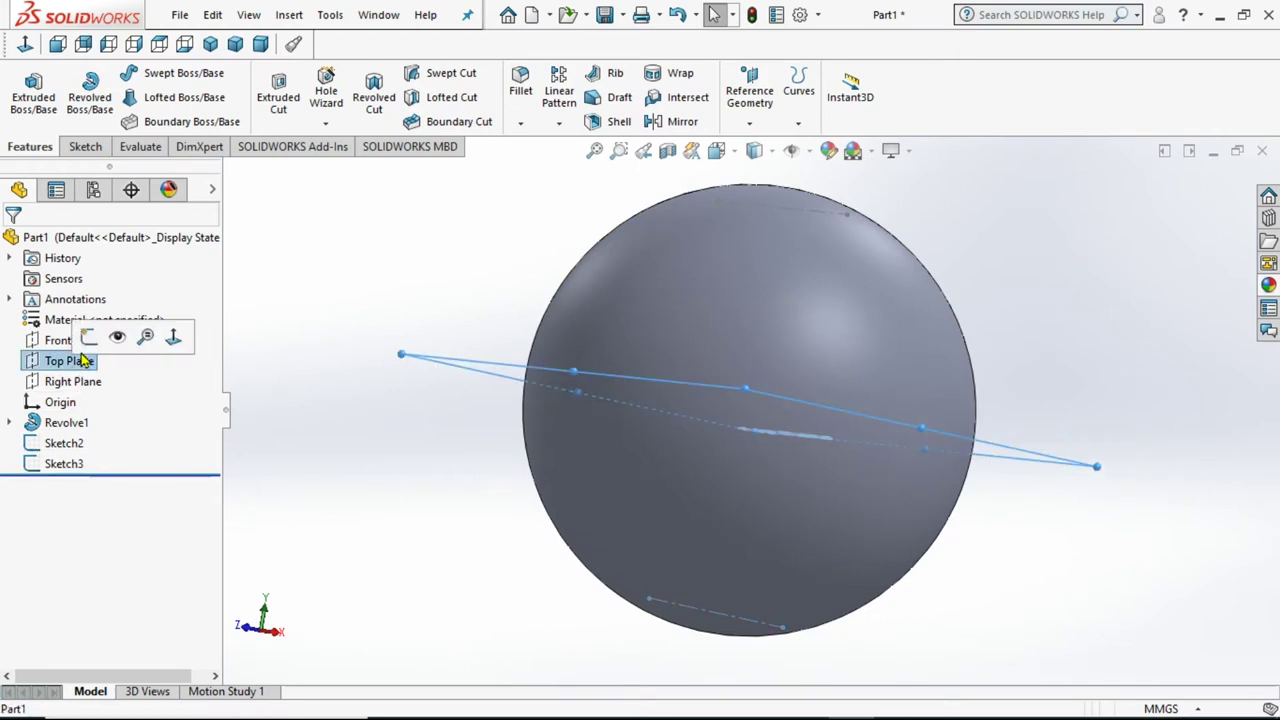
pyautogui.click(89, 340)
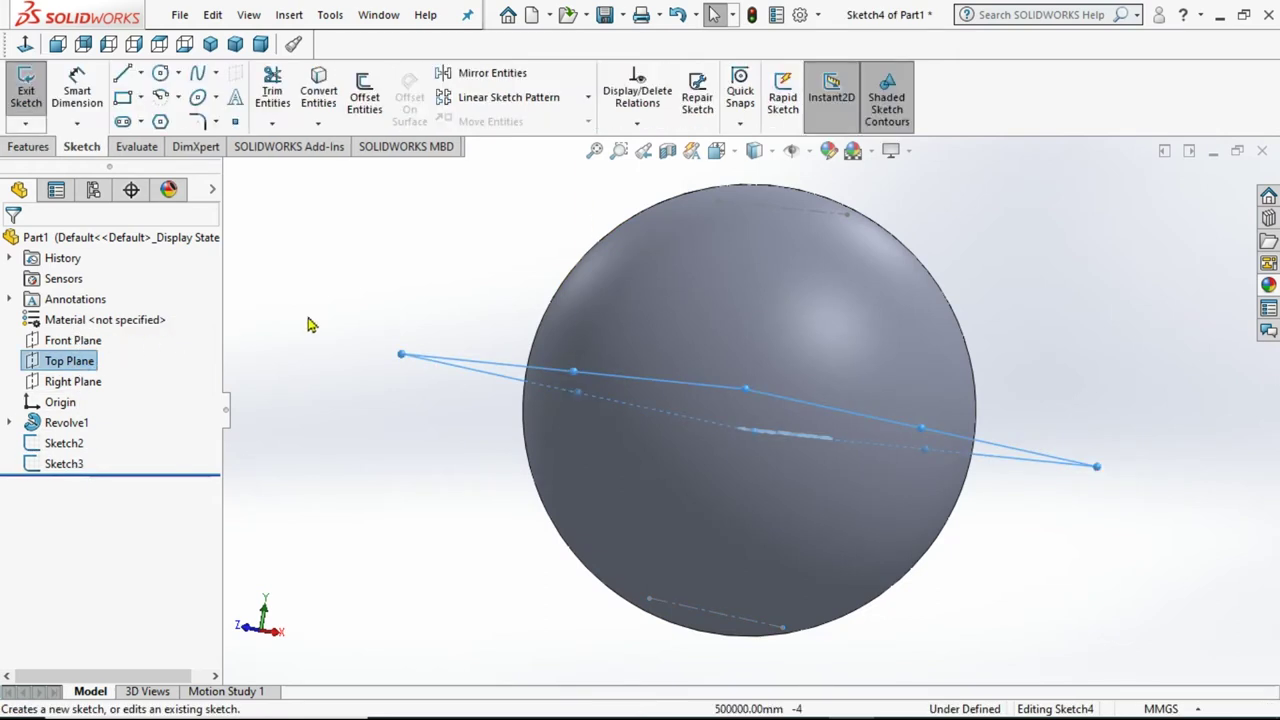
pyautogui.click(25, 44)
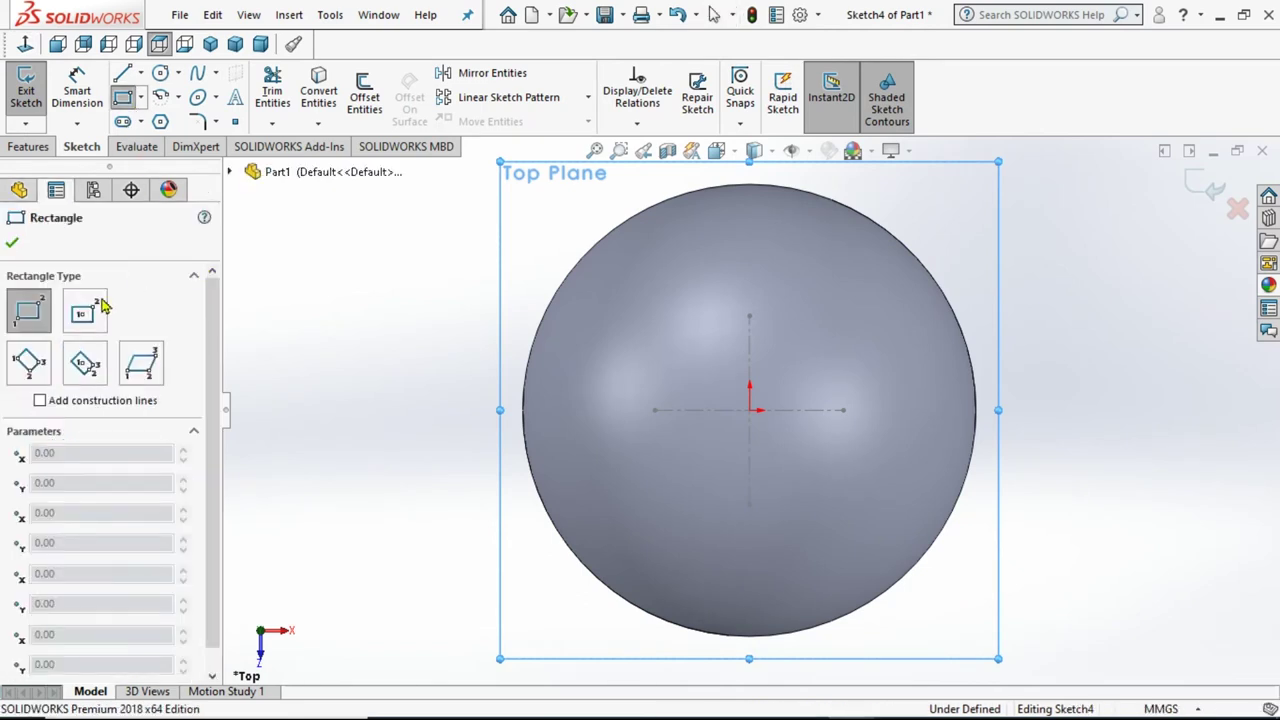
# Draw a center rectangle anchored at the origin inside the sphere outline.
pyautogui.click(85, 316)
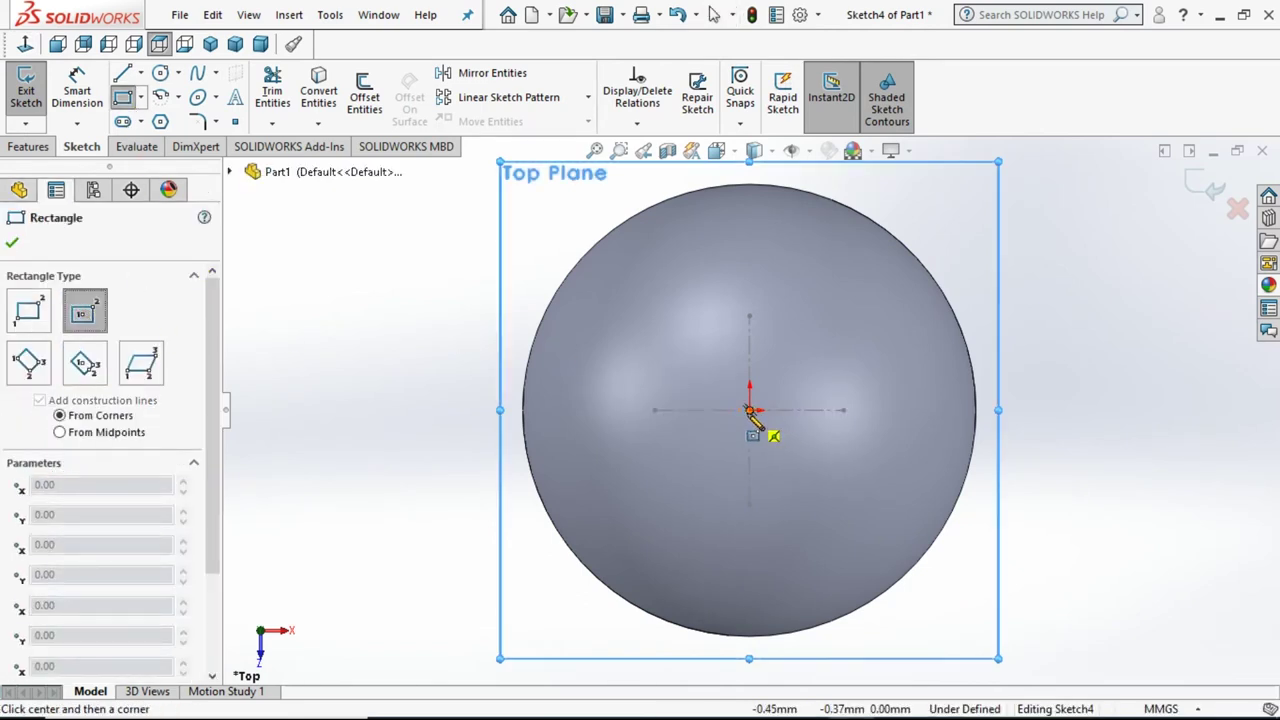
pyautogui.click(749, 410)
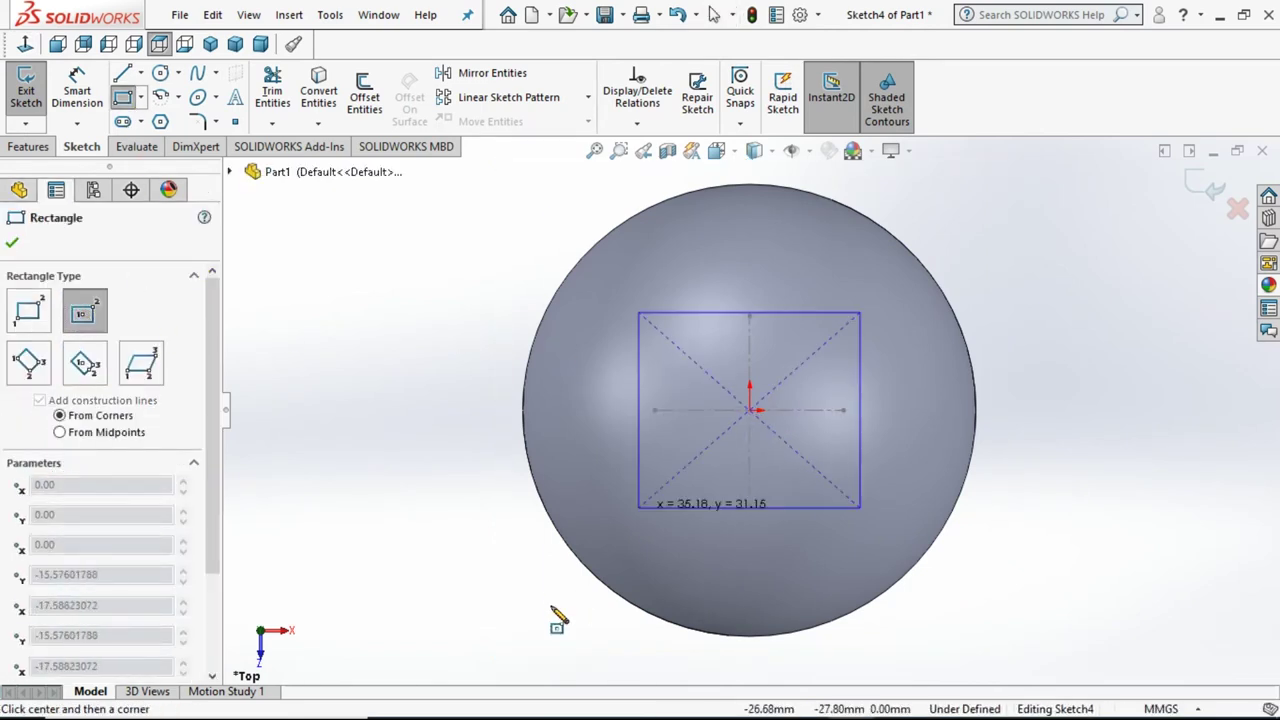
pyautogui.click(598, 578)
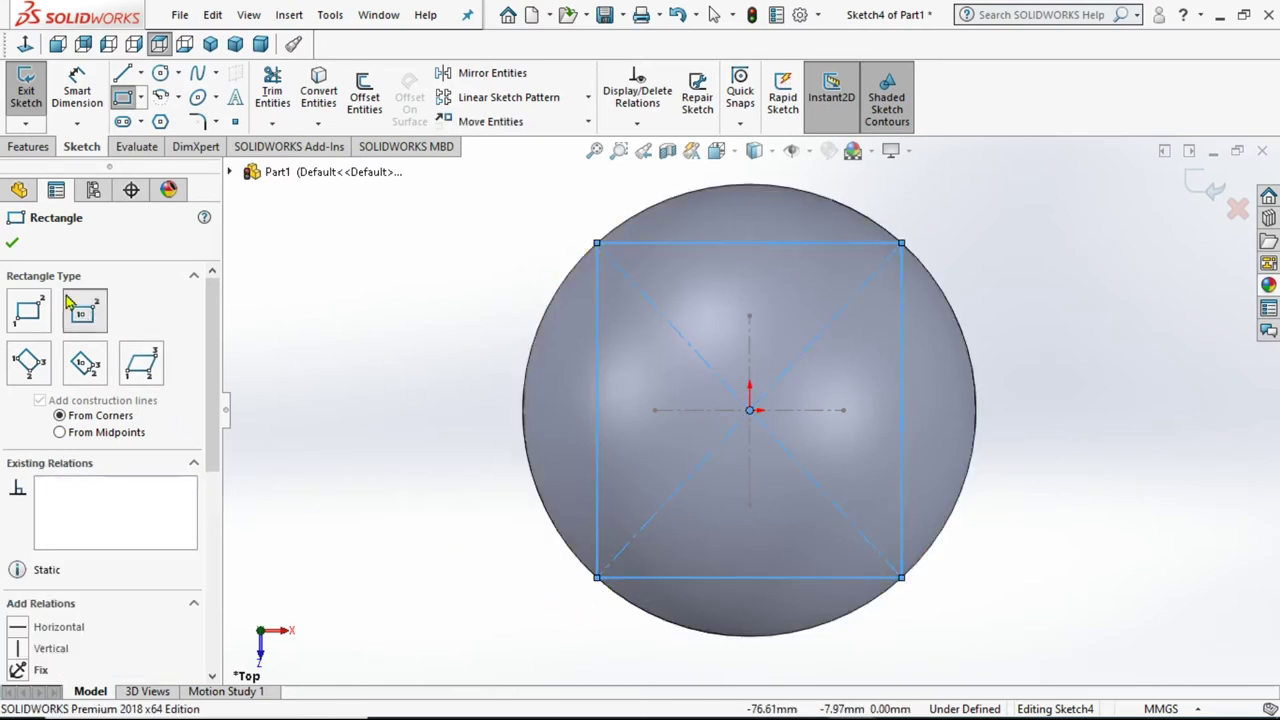
pyautogui.click(13, 244)
pyautogui.press('Escape')
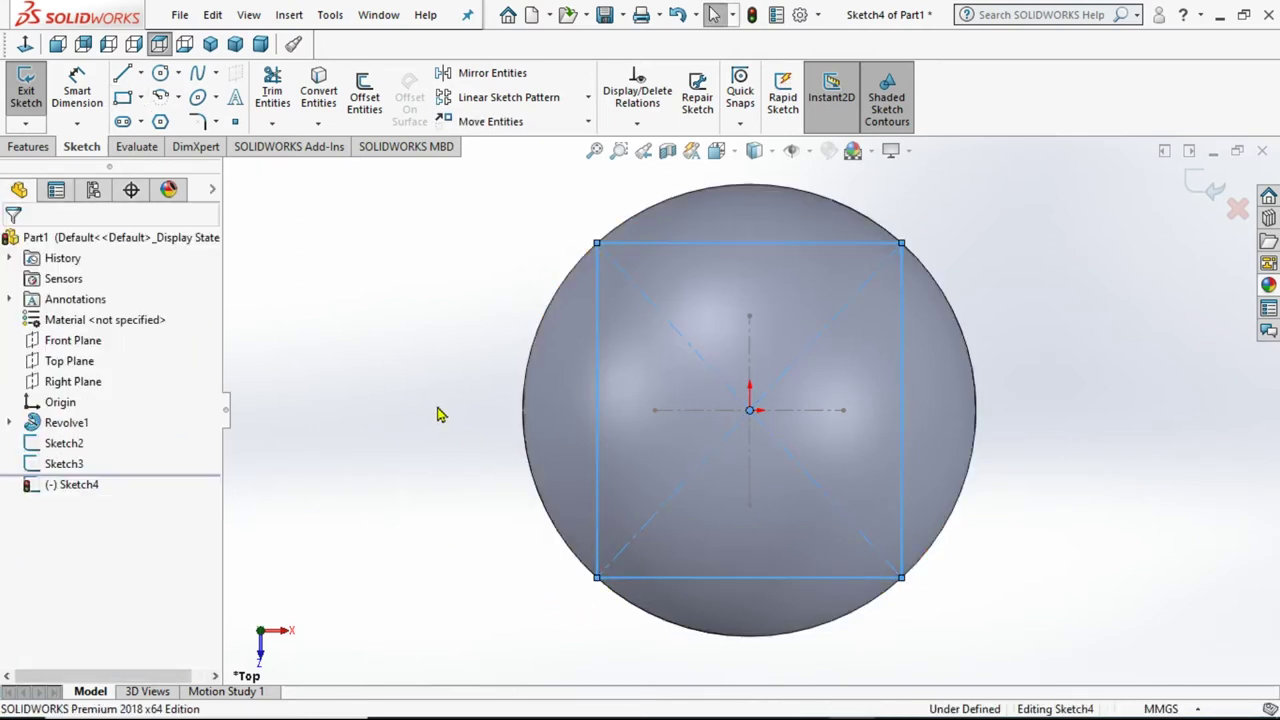
# Add an Equal relation to all four rectangle sides, making it a square.
pyautogui.click(702, 243)
pyautogui.click(724, 246)
pyautogui.keyDown('ctrl'); pyautogui.click(903, 345); pyautogui.keyUp('ctrl')
pyautogui.keyDown('ctrl'); pyautogui.click(767, 577); pyautogui.keyUp('ctrl')
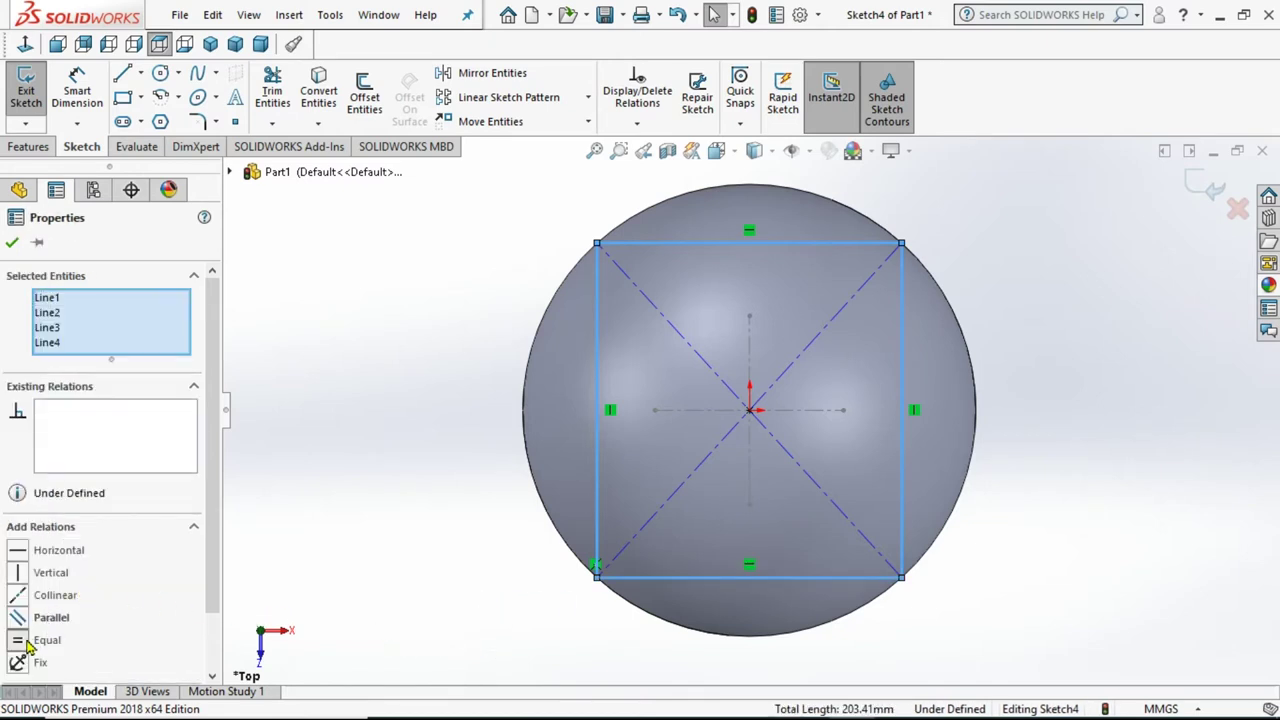
pyautogui.click(27, 645)
pyautogui.click(12, 245)
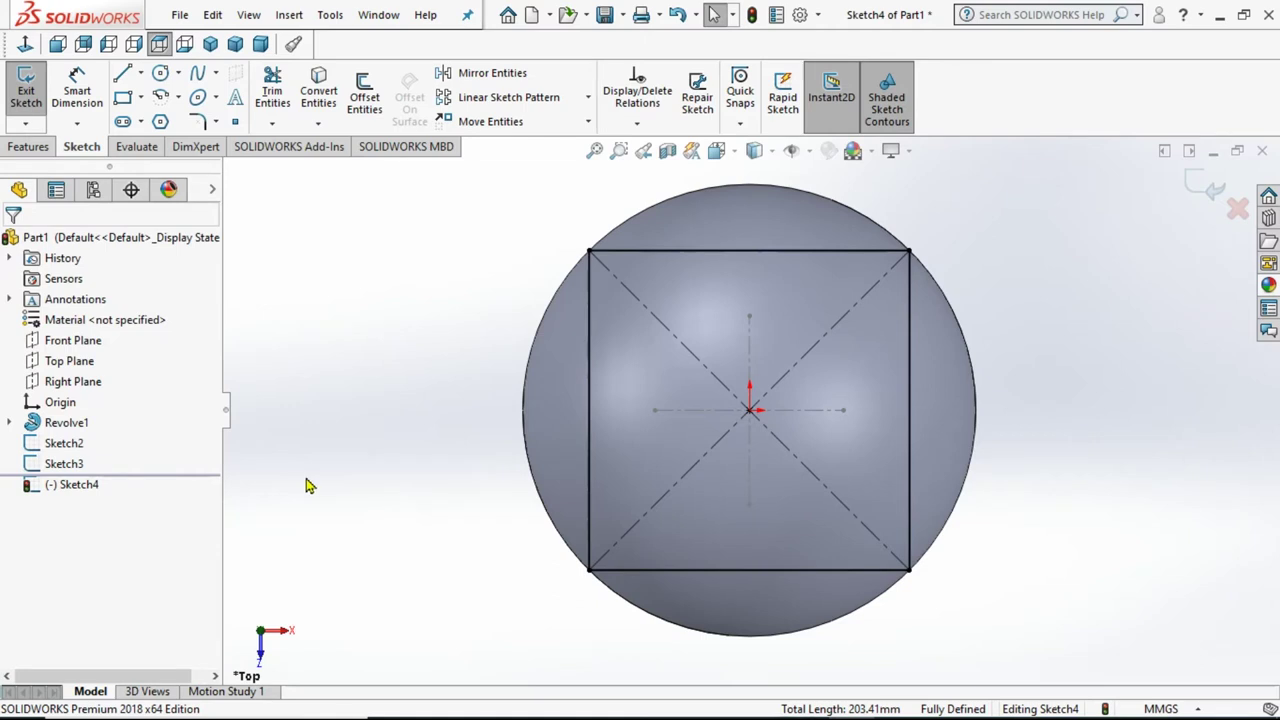
# Turn all four square sides into construction lines and exit the sketch.
pyautogui.click(590, 362)
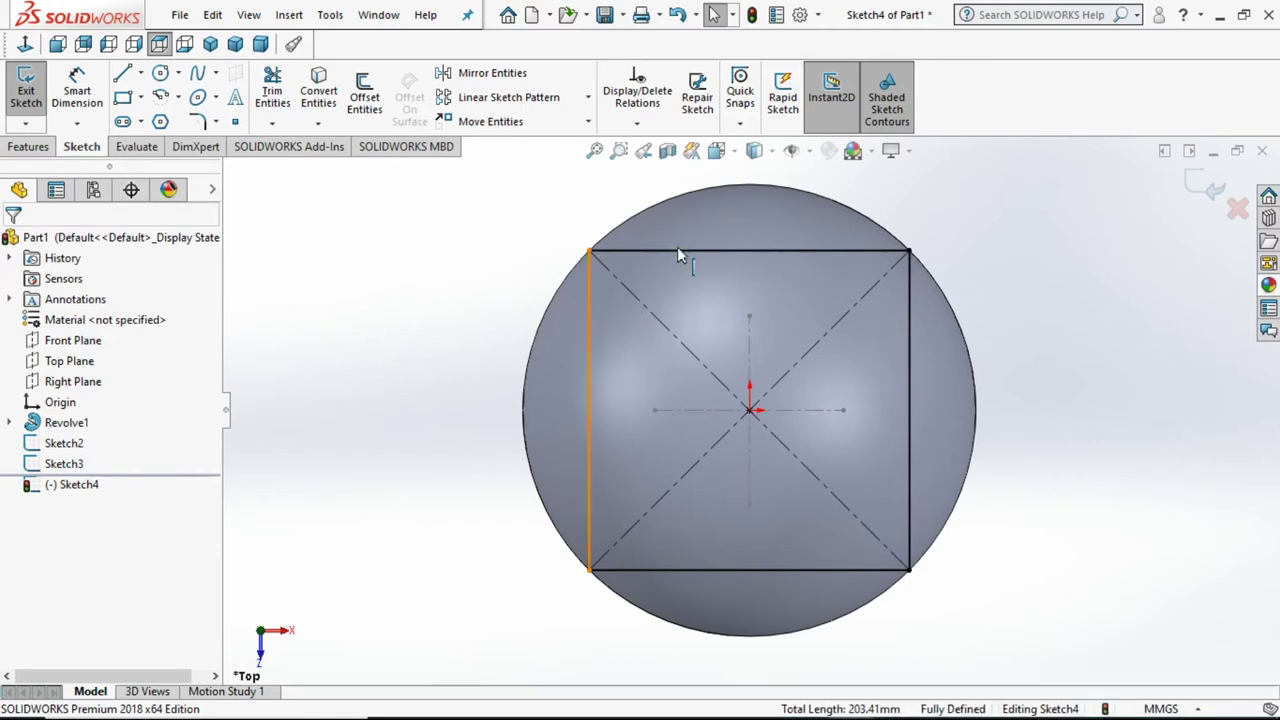
pyautogui.keyDown('ctrl'); pyautogui.click(909, 357); pyautogui.keyUp('ctrl')
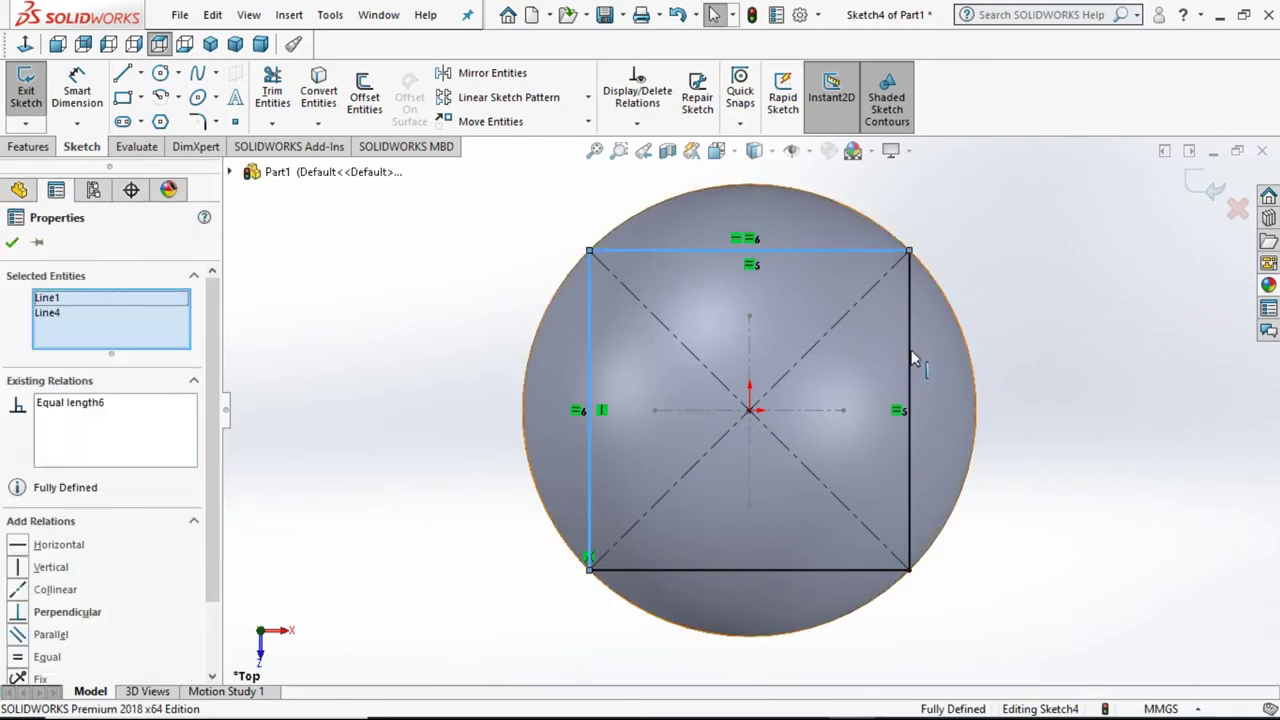
pyautogui.keyDown('ctrl'); pyautogui.click(815, 570); pyautogui.keyUp('ctrl')
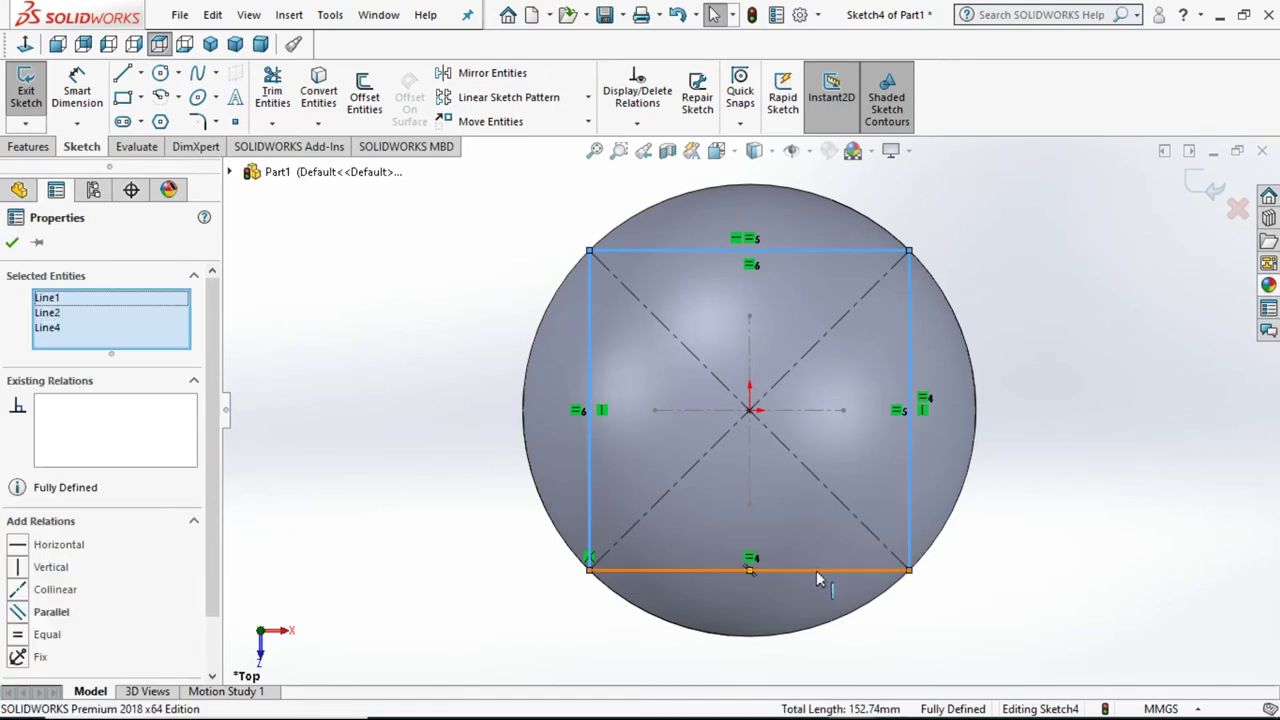
pyautogui.click(75, 655)
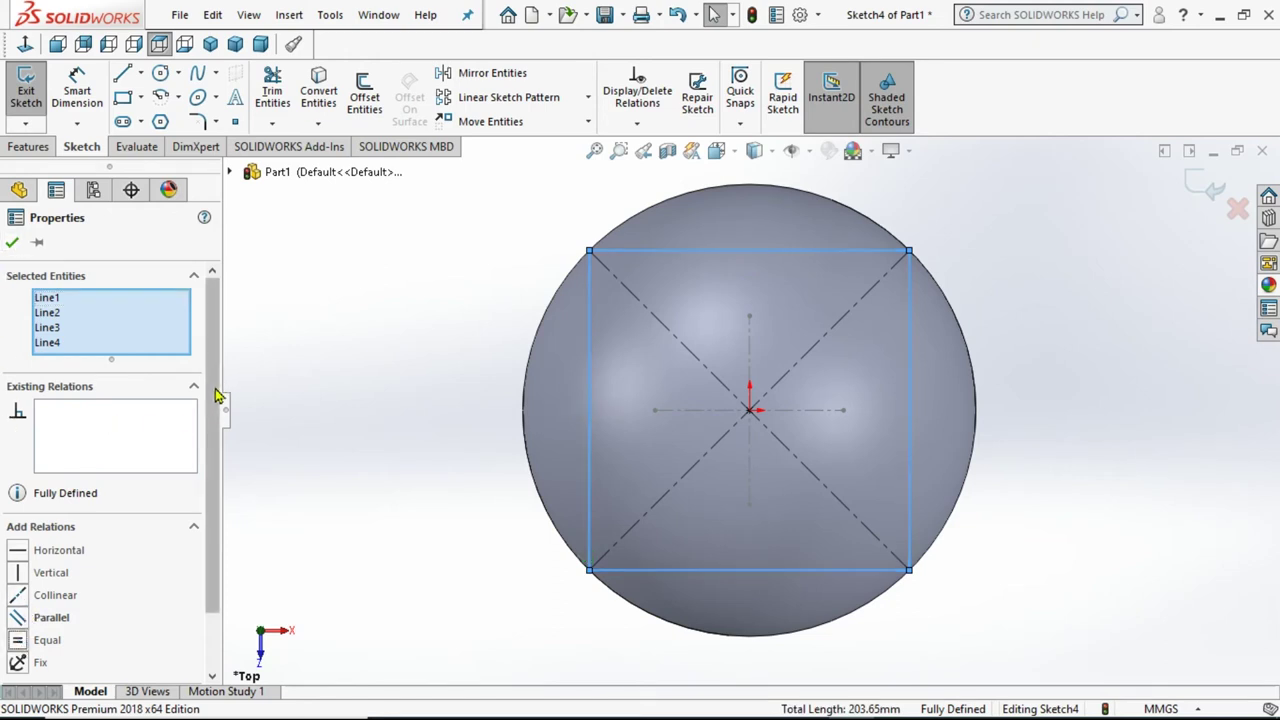
pyautogui.scroll(-2, 212, 440)
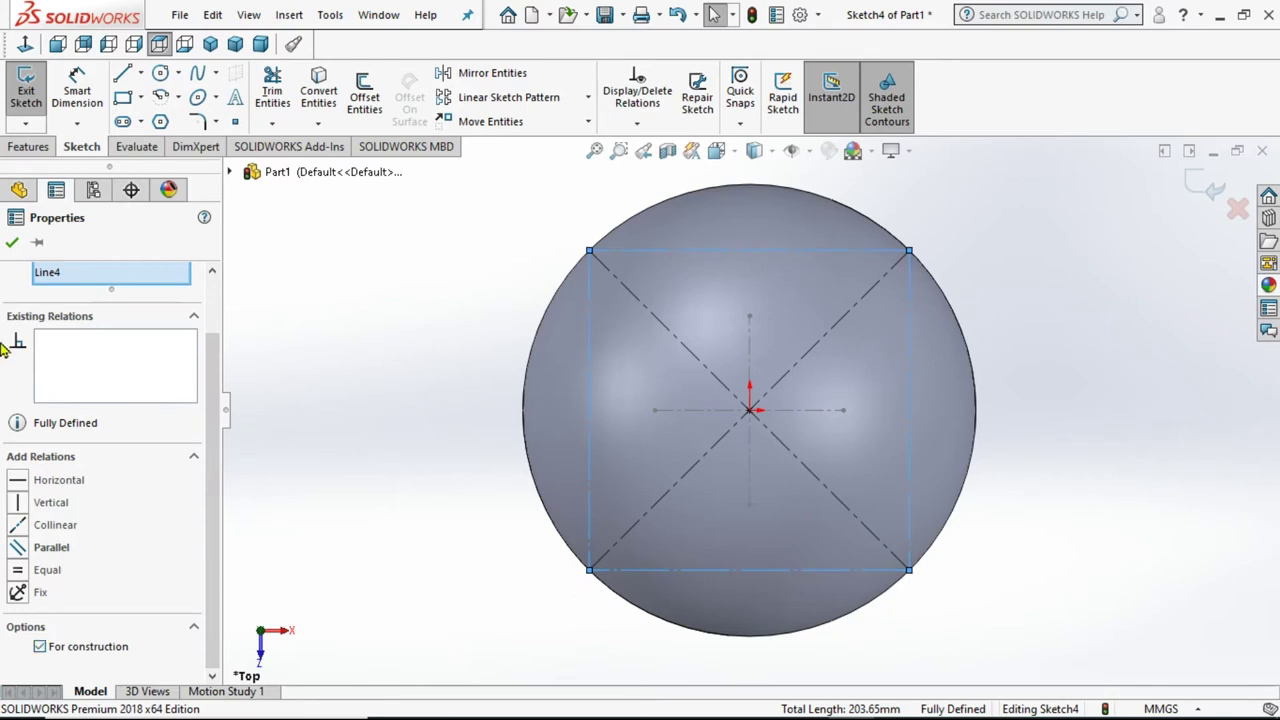
pyautogui.click(13, 246)
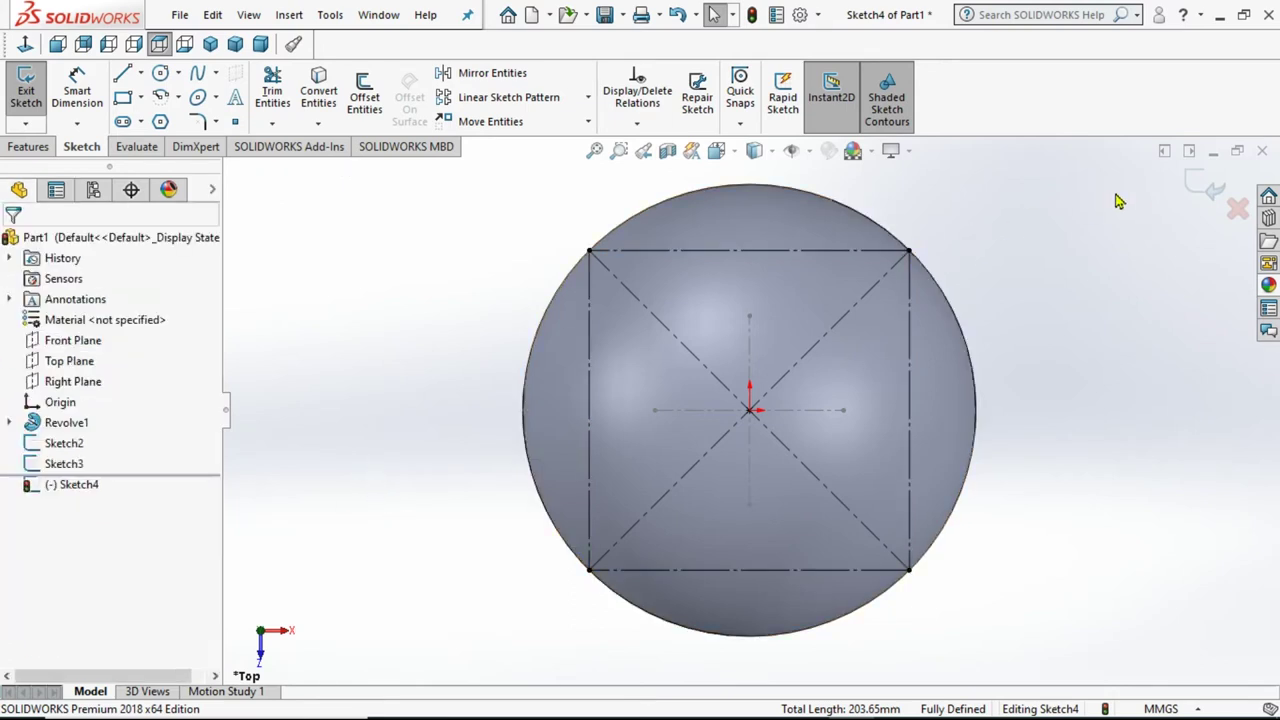
pyautogui.click(1196, 187)
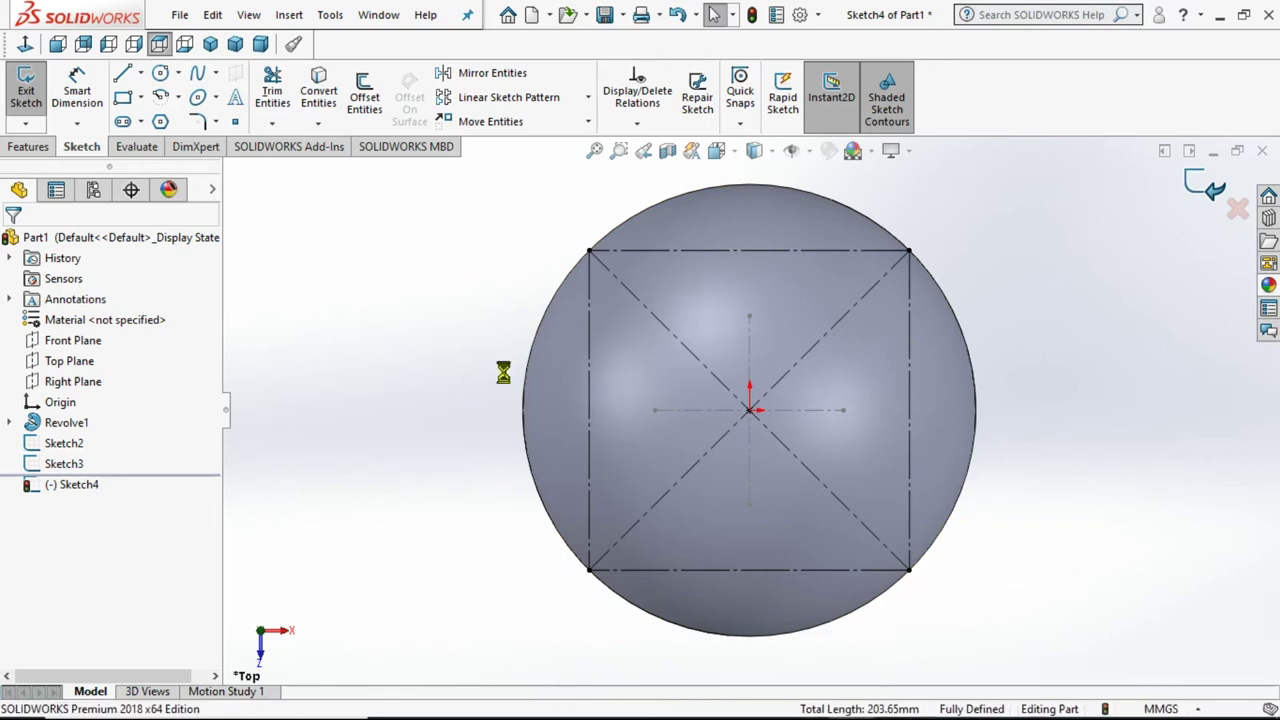
pyautogui.moveTo(388, 411)
pyautogui.mouseDown()
pyautogui.moveTo(372, 183)
pyautogui.moveTo(546, 251)
pyautogui.mouseUp()
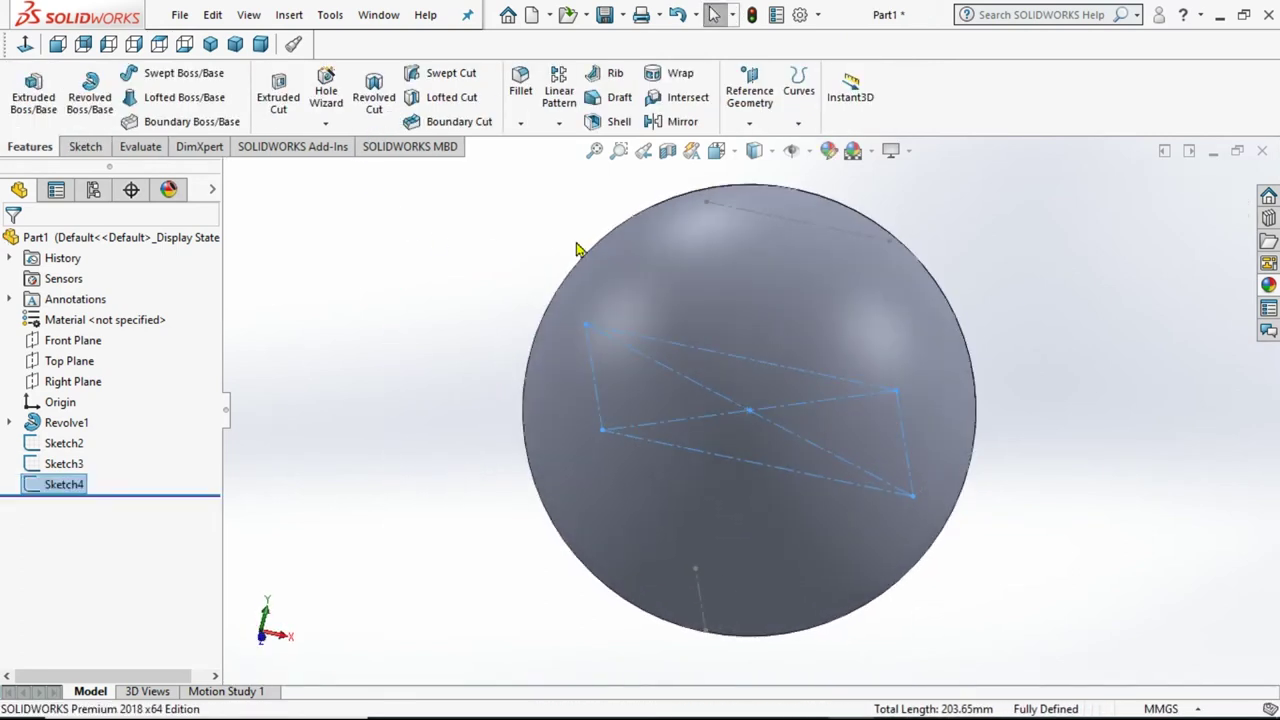
# Switch to Hidden Lines Removed display, orbit the ball, and open the Sketch dropdown.
pyautogui.click(776, 150)
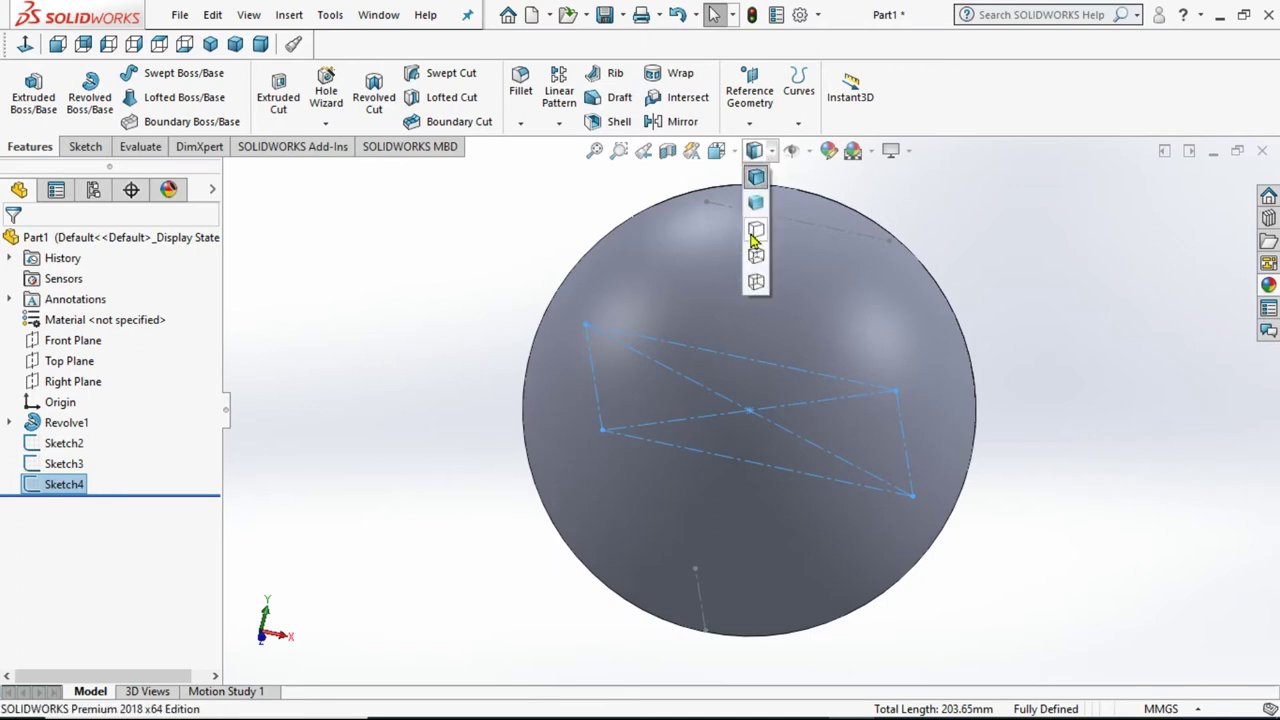
pyautogui.click(754, 238)
pyautogui.click(412, 388)
pyautogui.moveTo(405, 385)
pyautogui.mouseDown(button='middle')
pyautogui.moveTo(317, 271)
pyautogui.moveTo(343, 449)
pyautogui.moveTo(360, 428)
pyautogui.moveTo(366, 331)
pyautogui.moveTo(318, 546)
pyautogui.moveTo(183, 327)
pyautogui.mouseUp(button='middle')
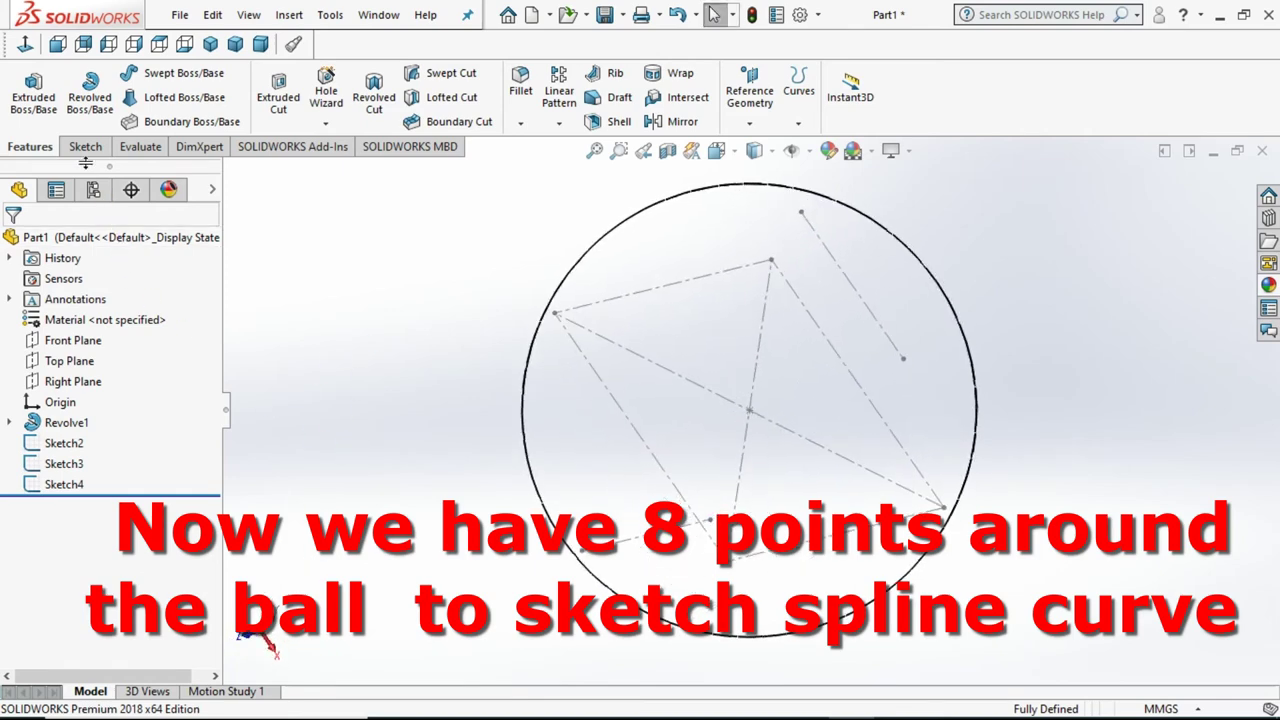
pyautogui.click(72, 150)
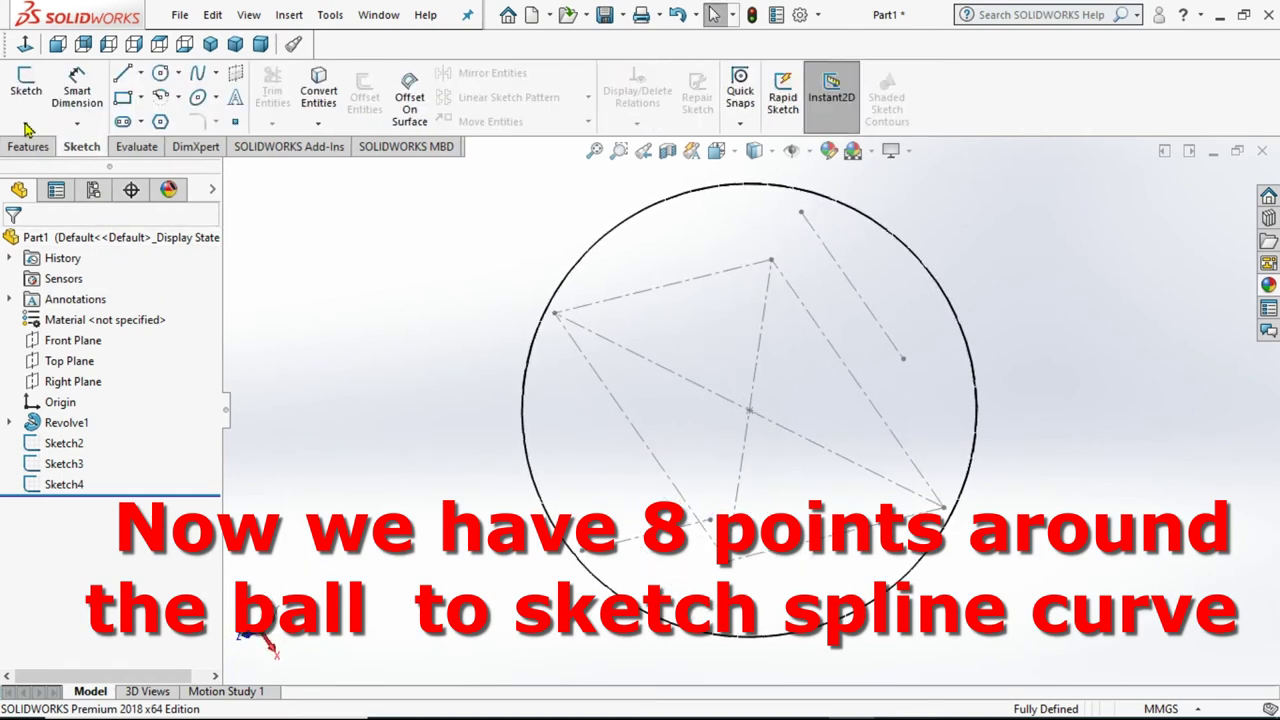
pyautogui.click(26, 124)
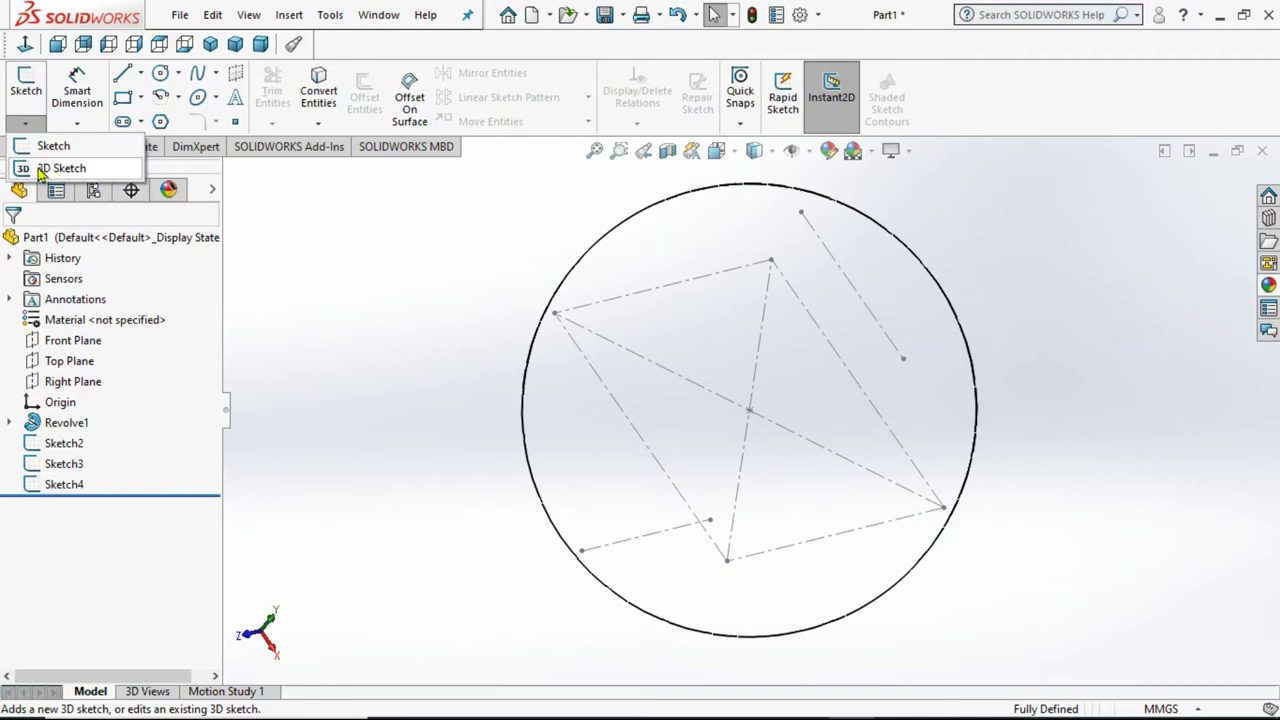
# Start a 3D sketch and run a spline through the first four points around the ball.
pyautogui.click(60, 168)
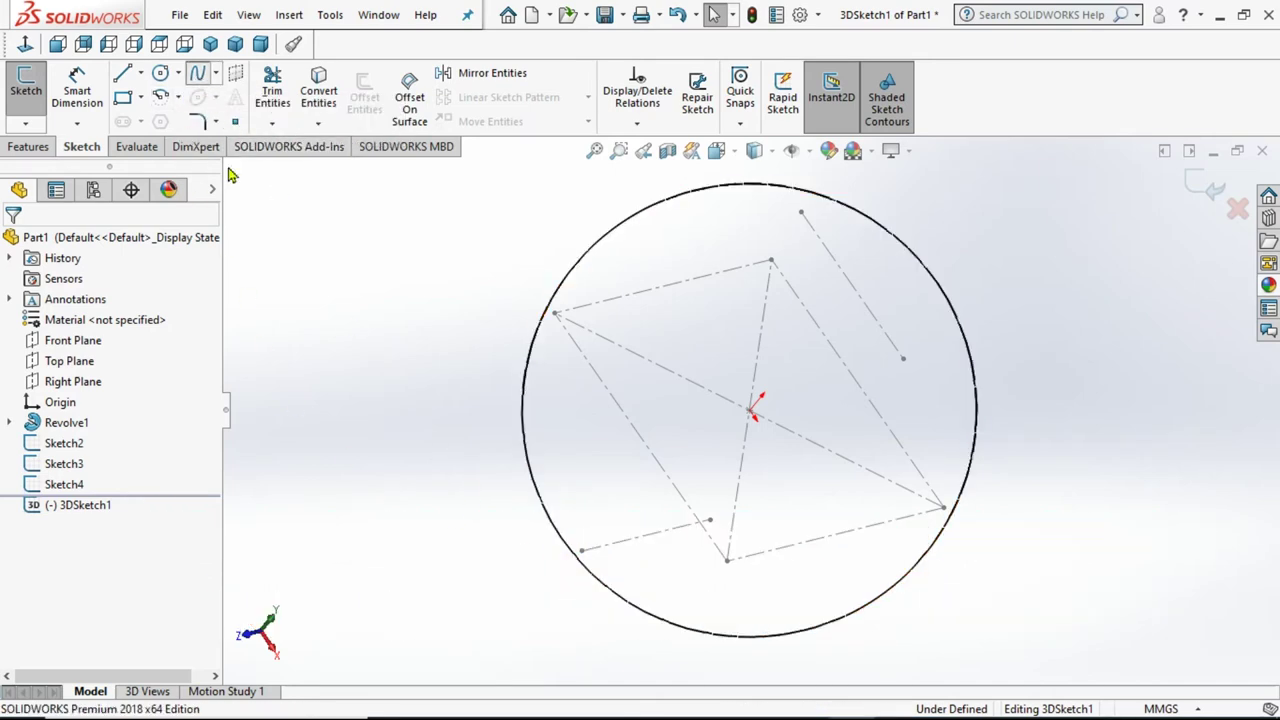
pyautogui.click(197, 73)
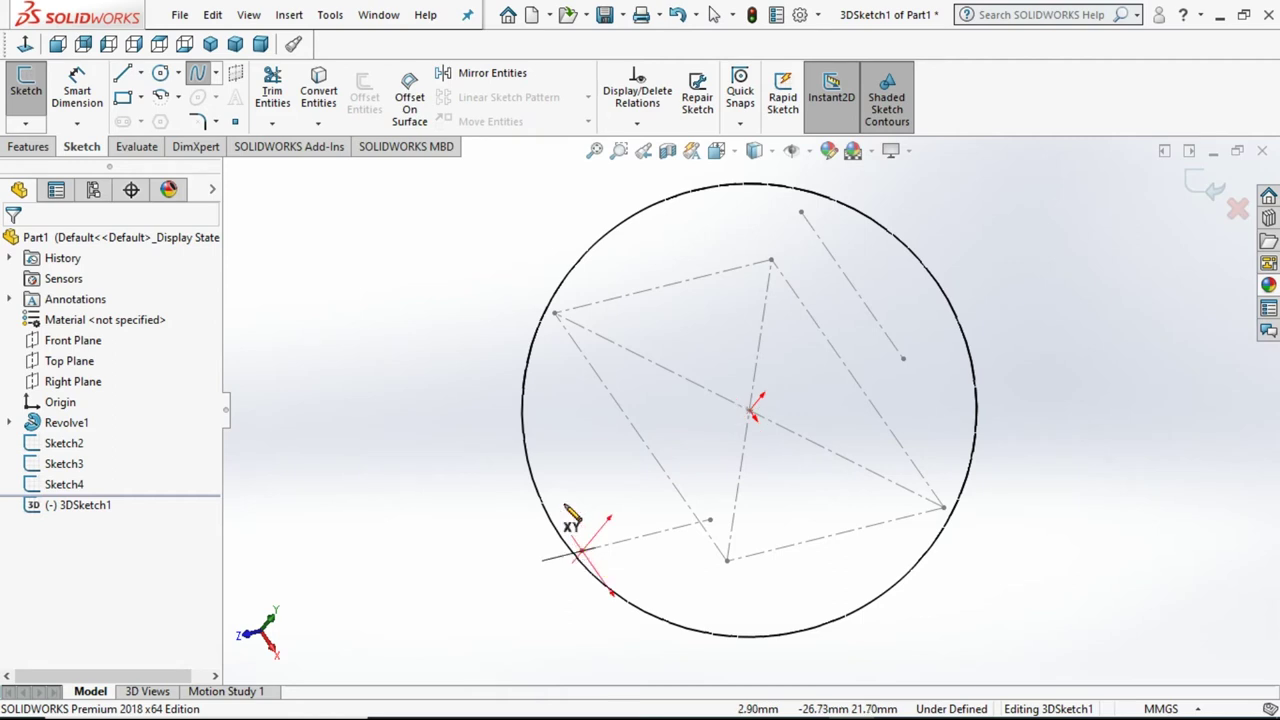
pyautogui.click(582, 549)
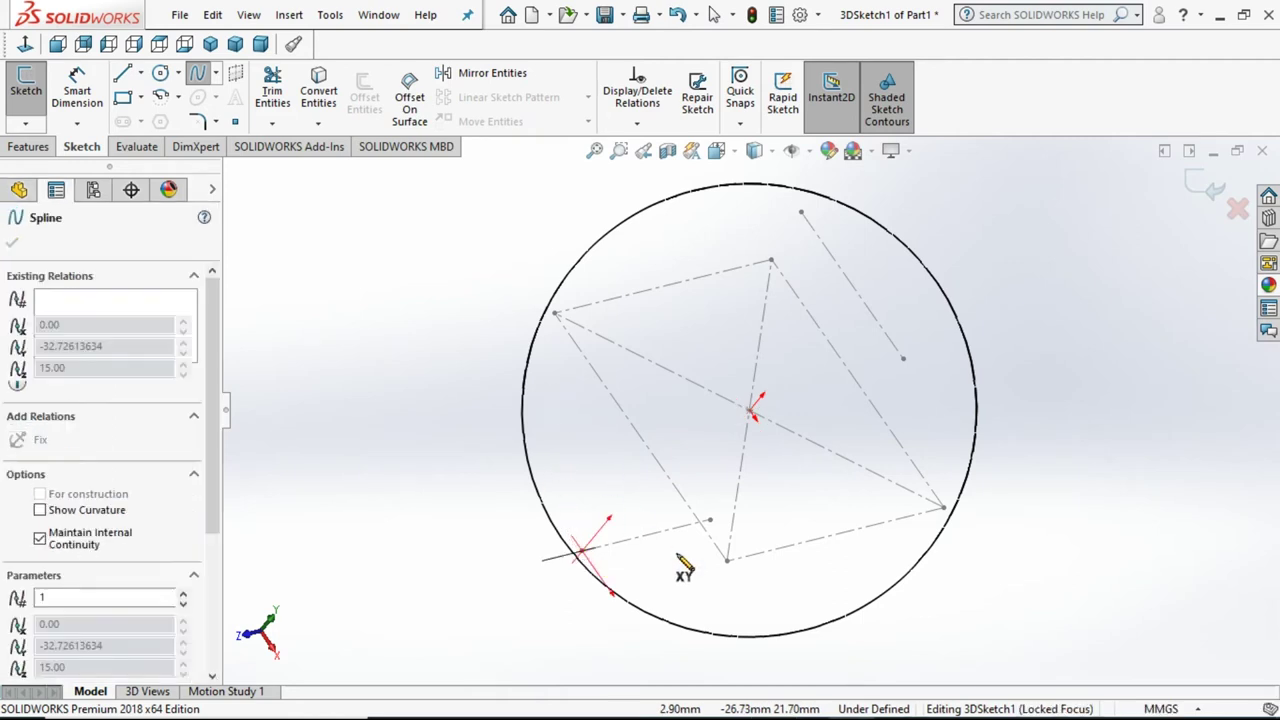
pyautogui.click(727, 562)
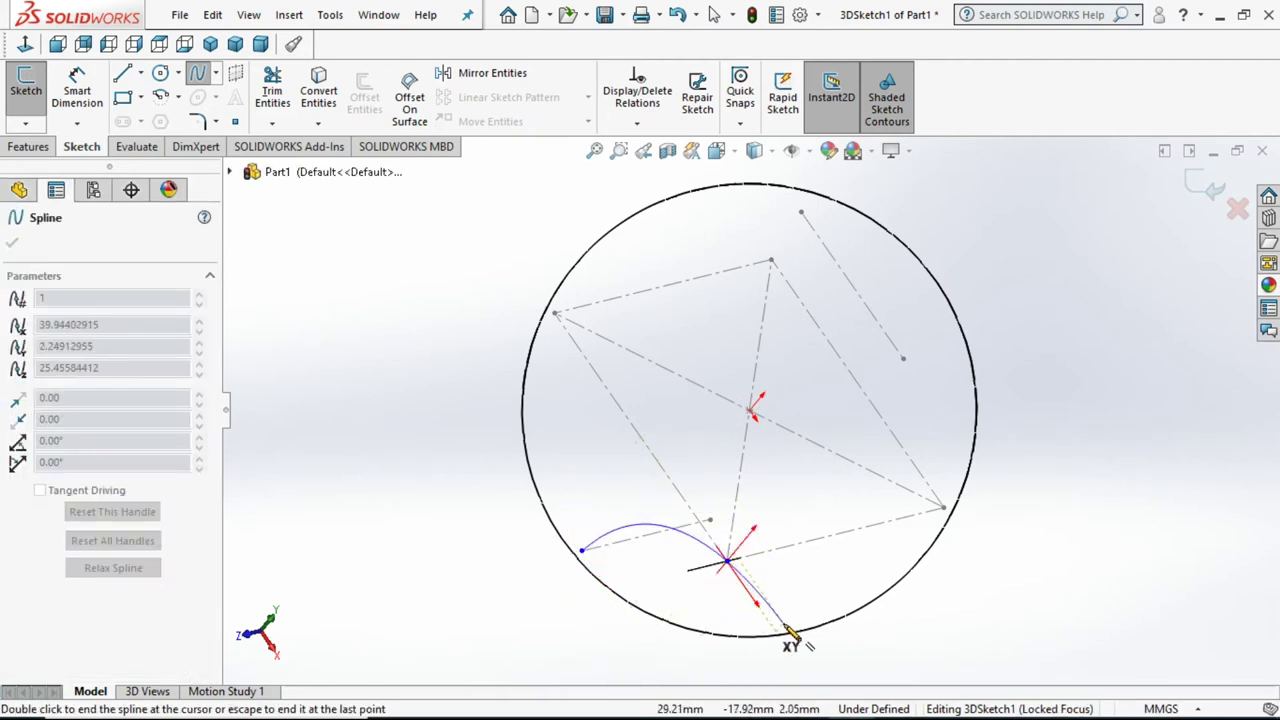
pyautogui.moveTo(797, 640); pyautogui.dragTo(760, 540, button='middle')
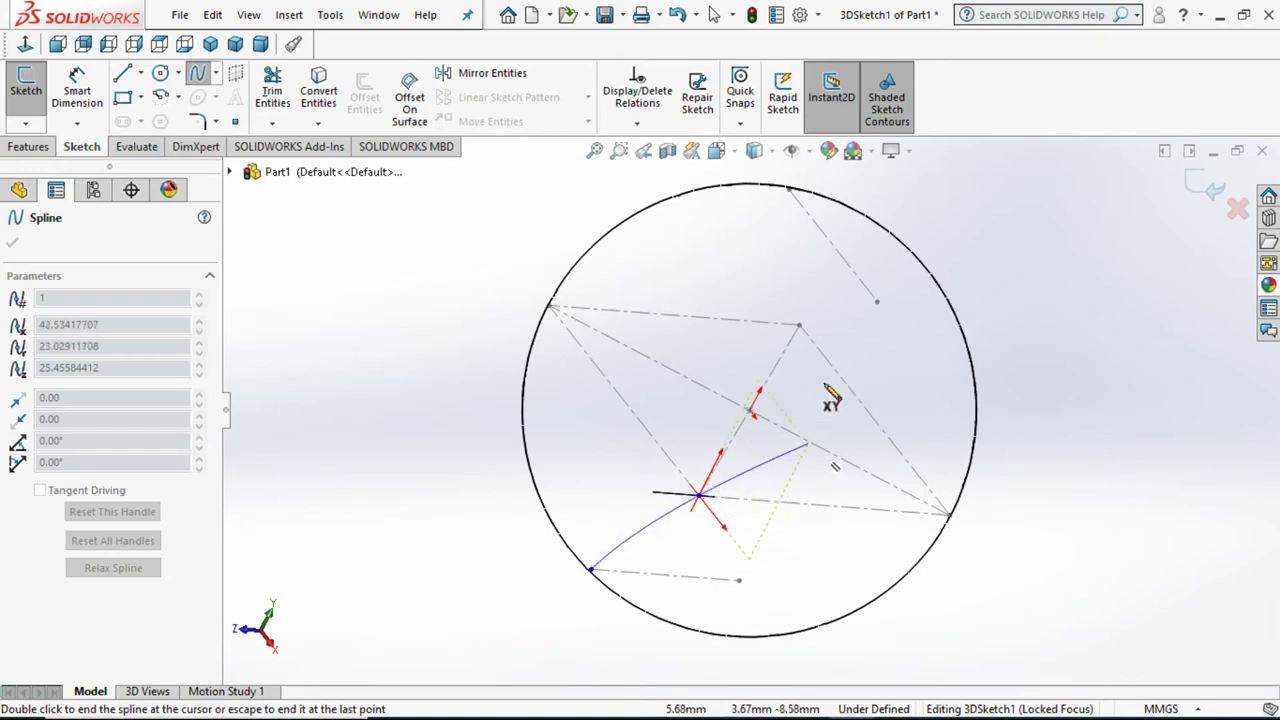
pyautogui.click(877, 300)
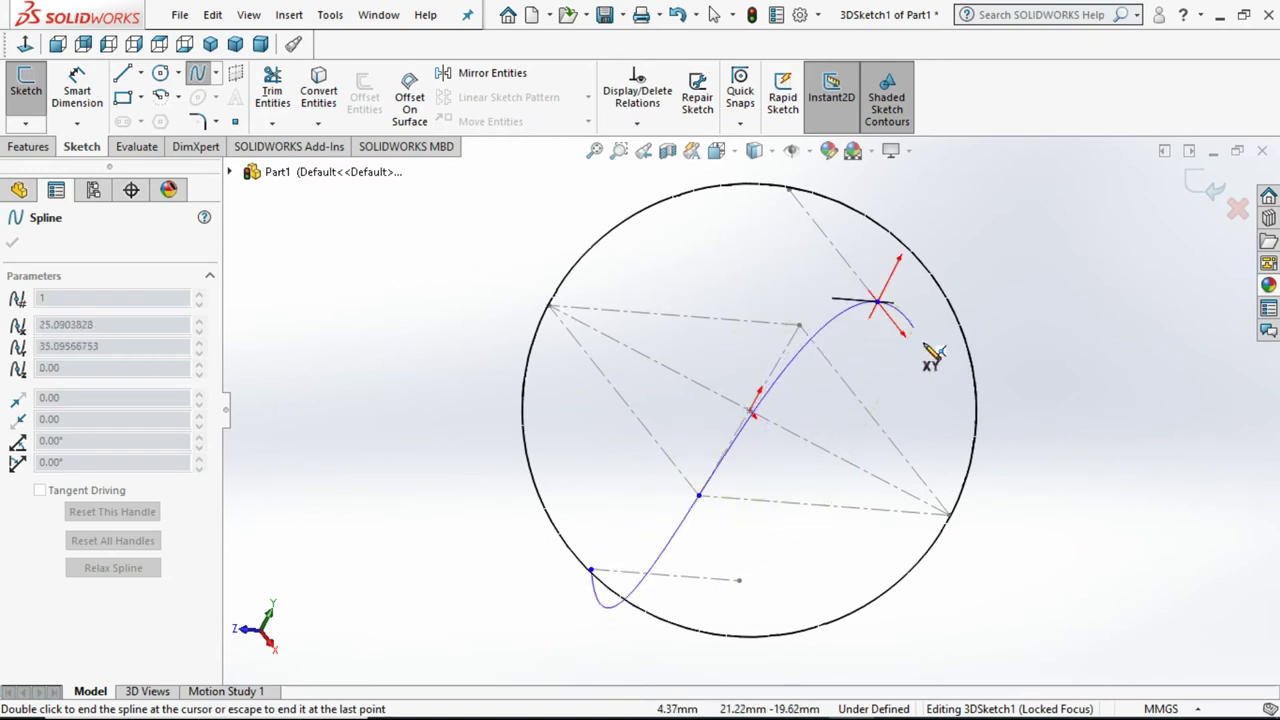
pyautogui.moveTo(985, 520); pyautogui.dragTo(900, 474, button='middle')
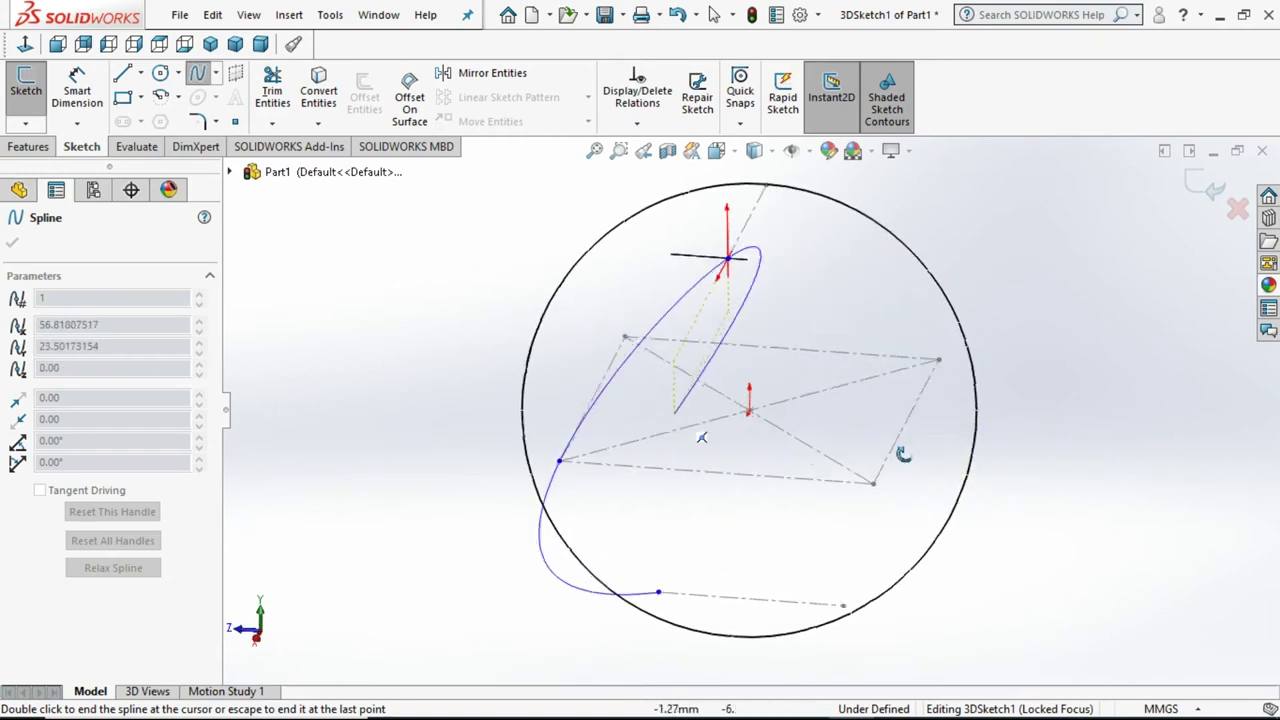
pyautogui.click(865, 480)
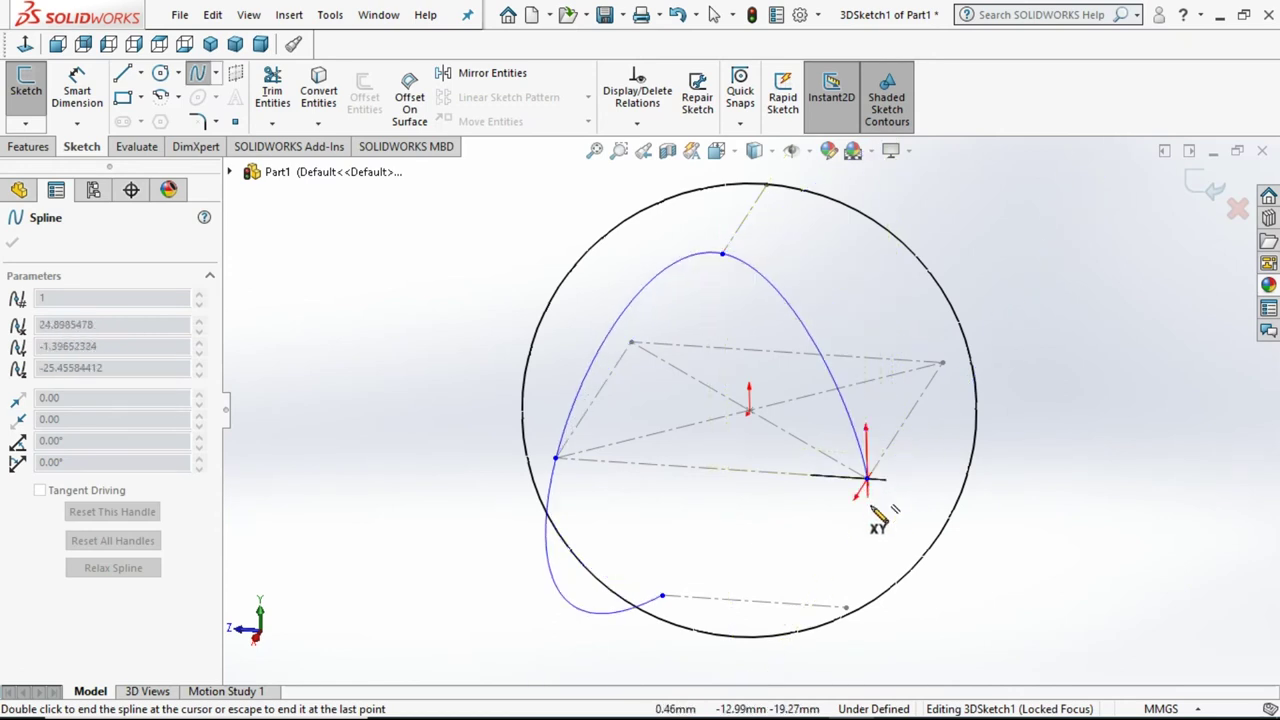
# Carry the spline through the lower, upper-right, top and remaining points, ending at the last one.
pyautogui.click(848, 612)
pyautogui.moveTo(914, 586); pyautogui.dragTo(1151, 573, button='middle')
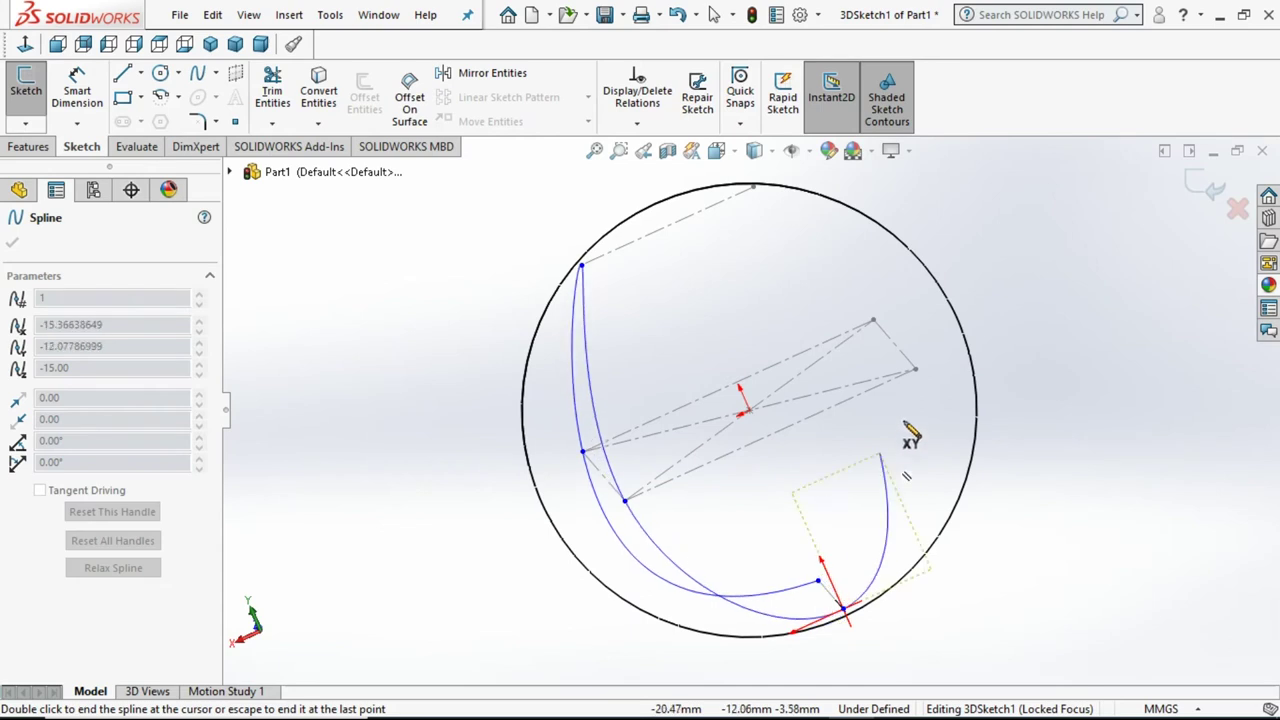
pyautogui.click(916, 372)
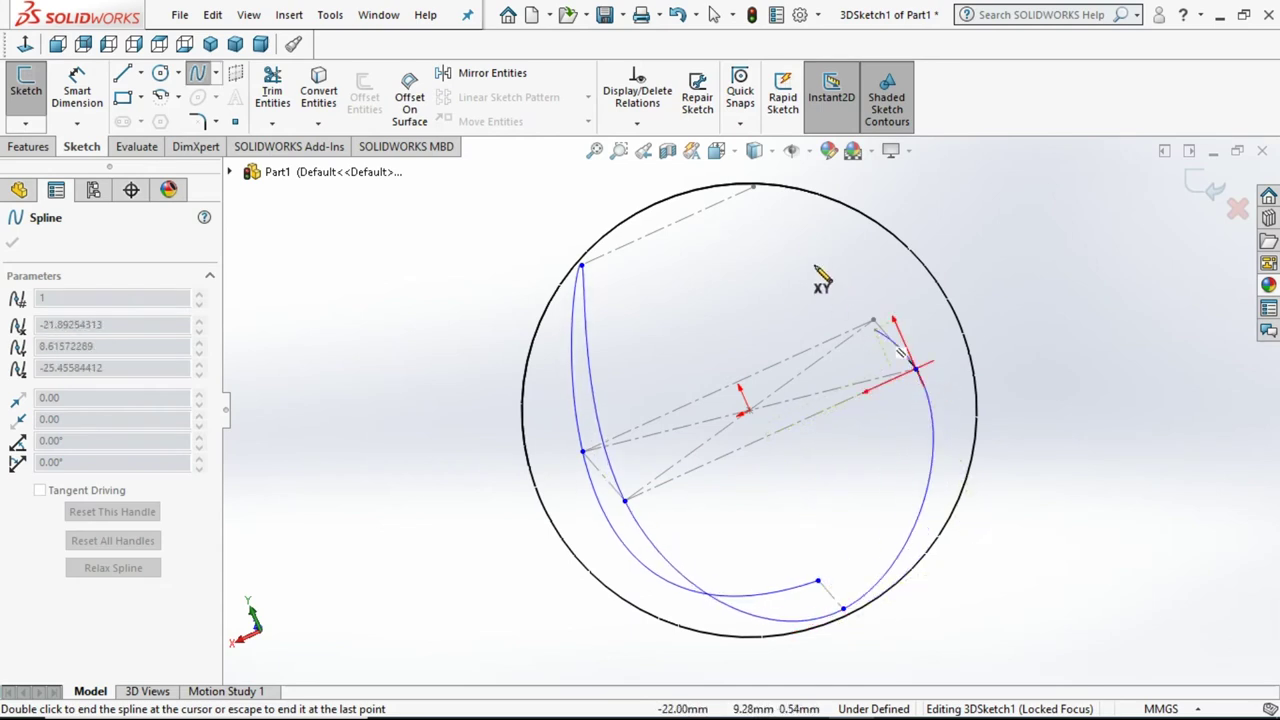
pyautogui.click(755, 190)
pyautogui.moveTo(943, 251)
pyautogui.mouseDown(button='middle')
pyautogui.moveTo(822, 365)
pyautogui.moveTo(846, 400)
pyautogui.moveTo(929, 414)
pyautogui.moveTo(966, 371)
pyautogui.moveTo(986, 300)
pyautogui.moveTo(1000, 337)
pyautogui.moveTo(960, 340)
pyautogui.mouseUp(button='middle')
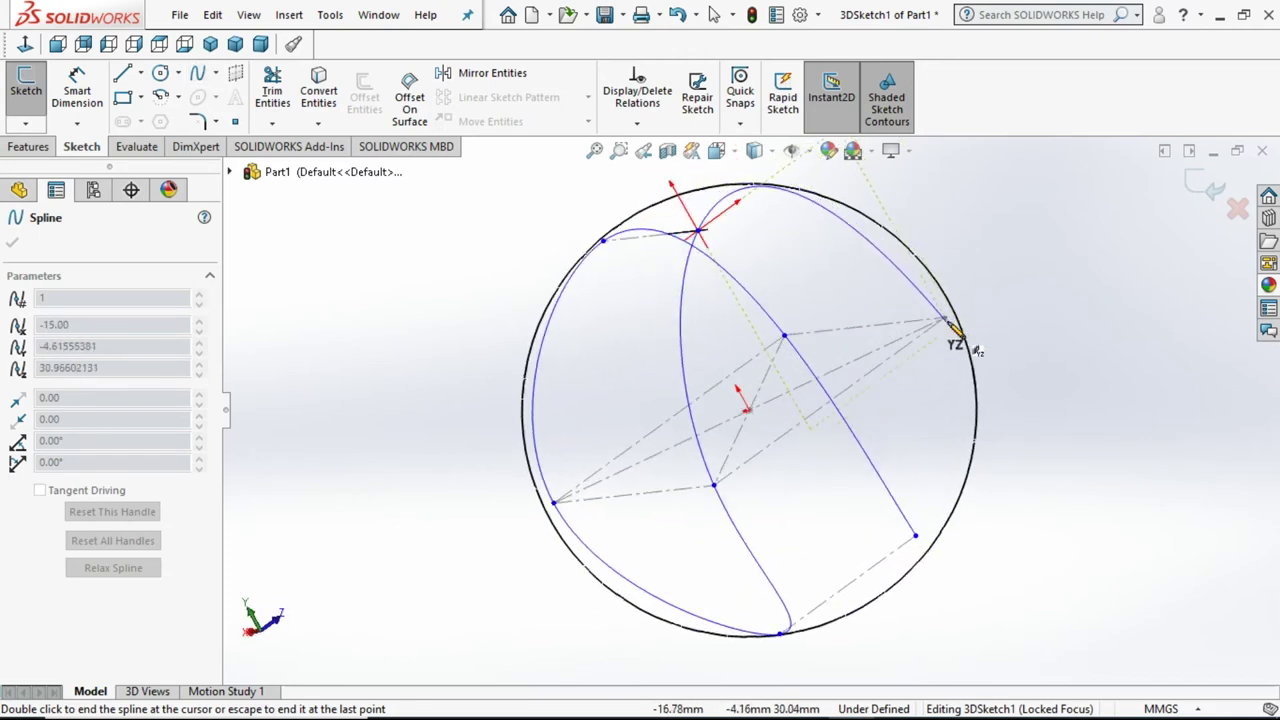
pyautogui.click(944, 320)
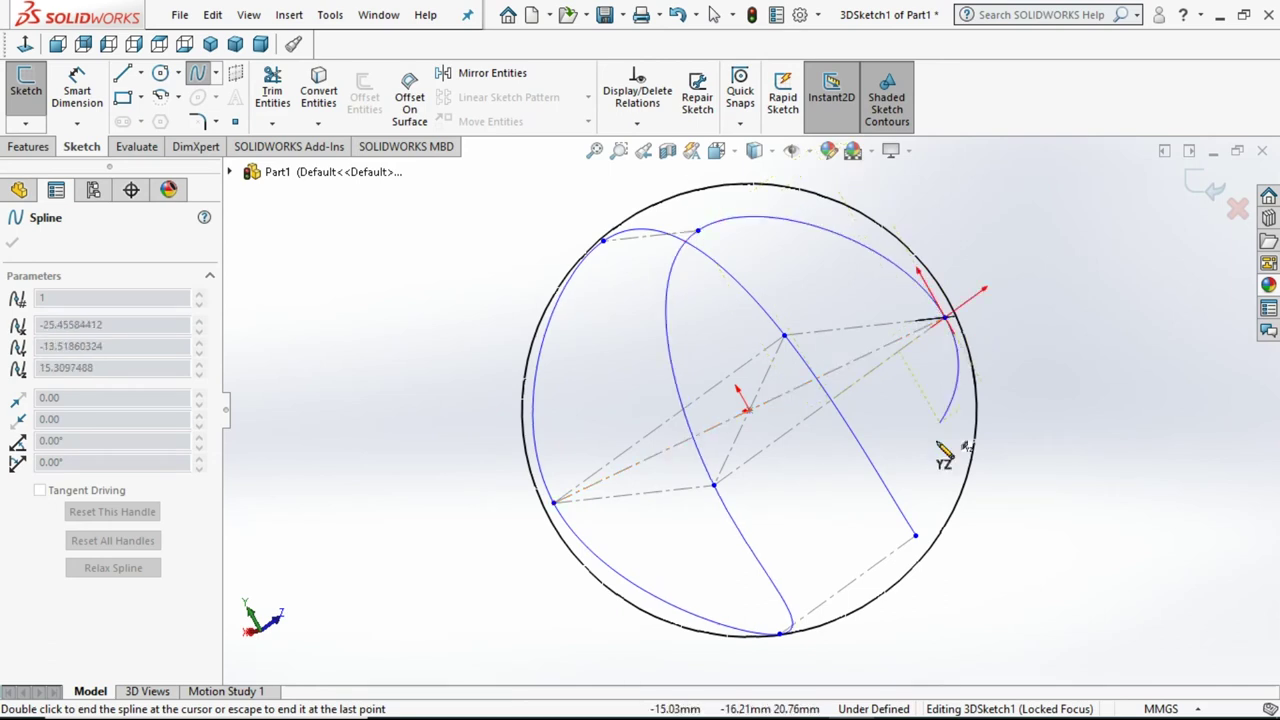
pyautogui.doubleClick(916, 537)
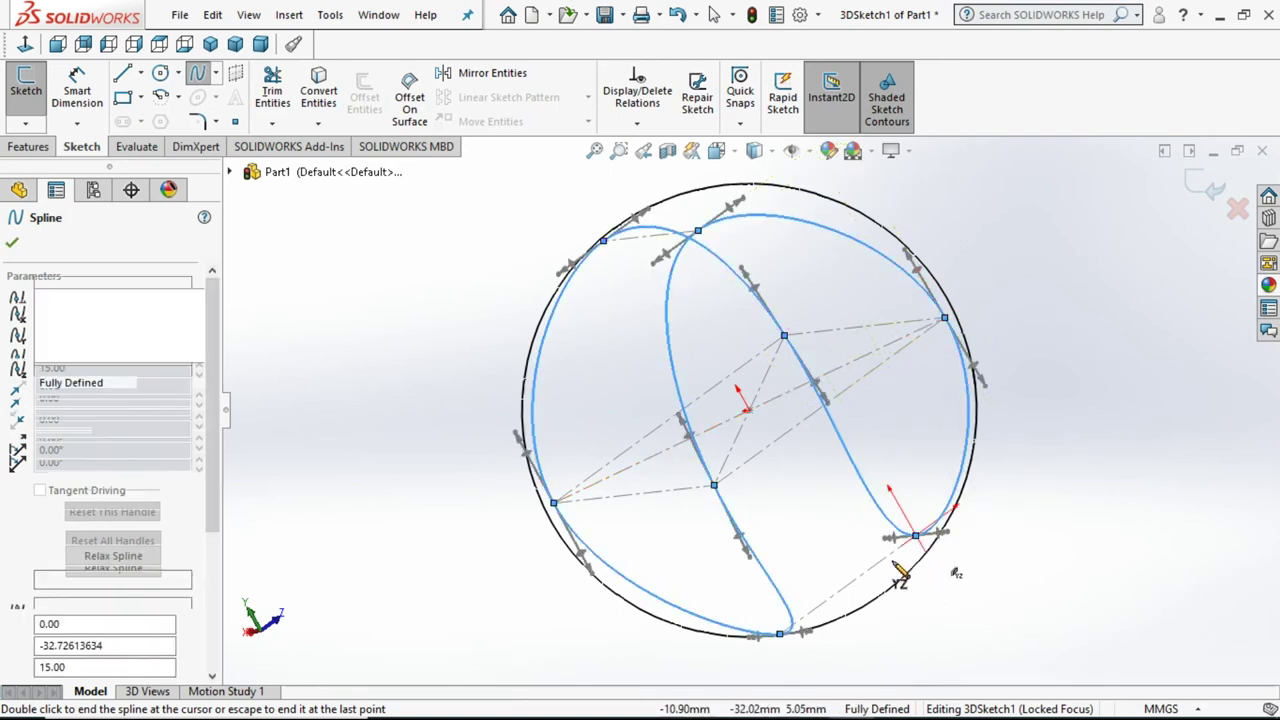
# Close the spline properties and view the finished 3D sketch head-on, then tilted.
pyautogui.click(14, 247)
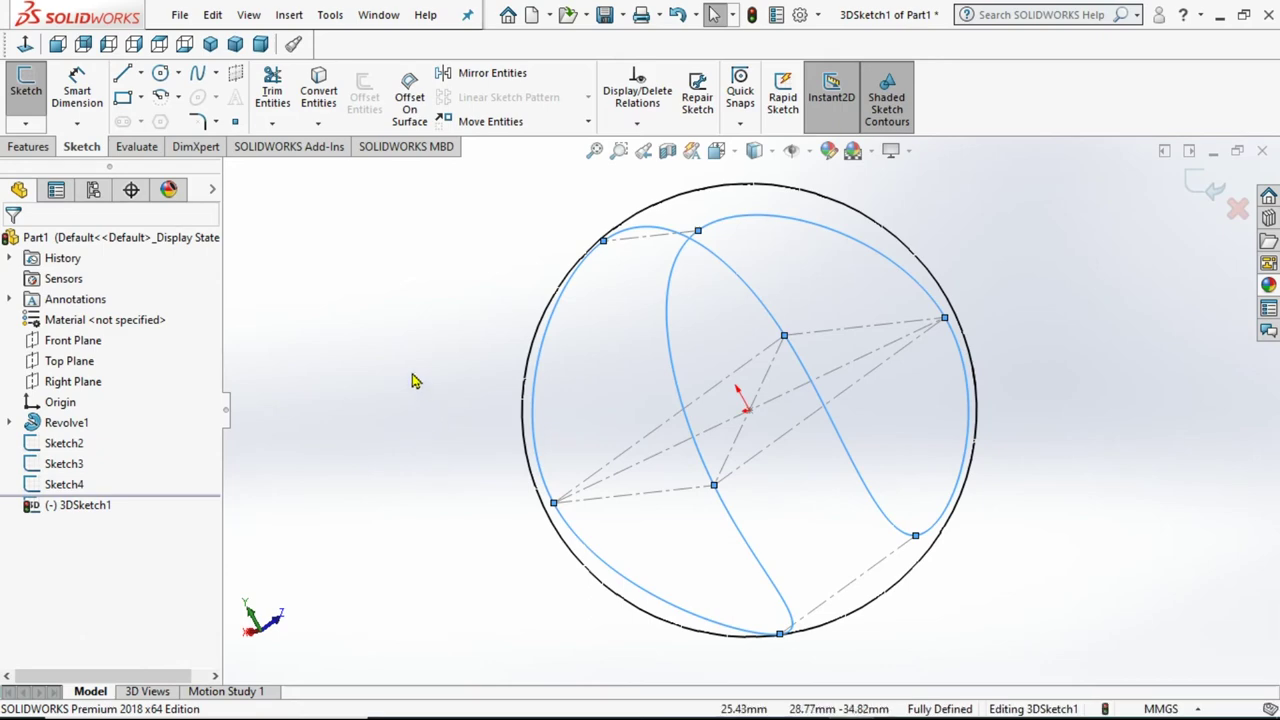
pyautogui.hotkey('ctrl', '8')
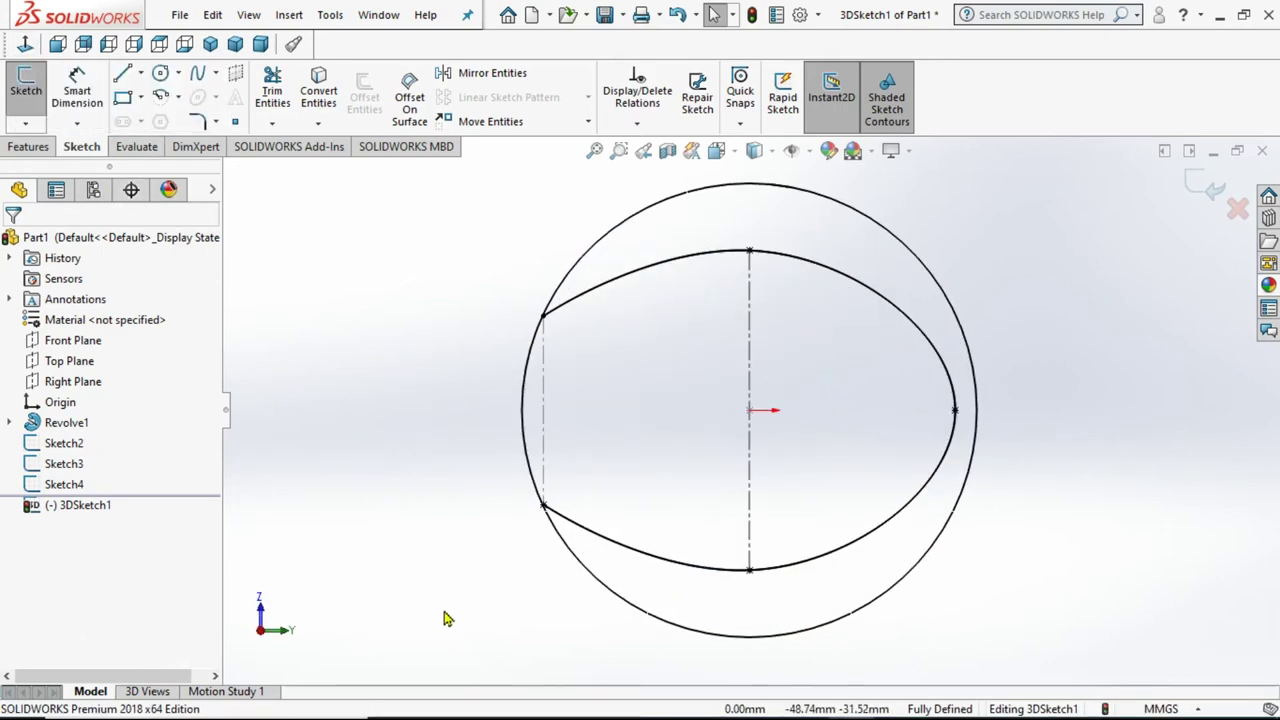
pyautogui.moveTo(473, 638)
pyautogui.mouseDown(button='middle')
pyautogui.moveTo(336, 297)
pyautogui.moveTo(241, 503)
pyautogui.moveTo(252, 482)
pyautogui.mouseUp(button='middle')
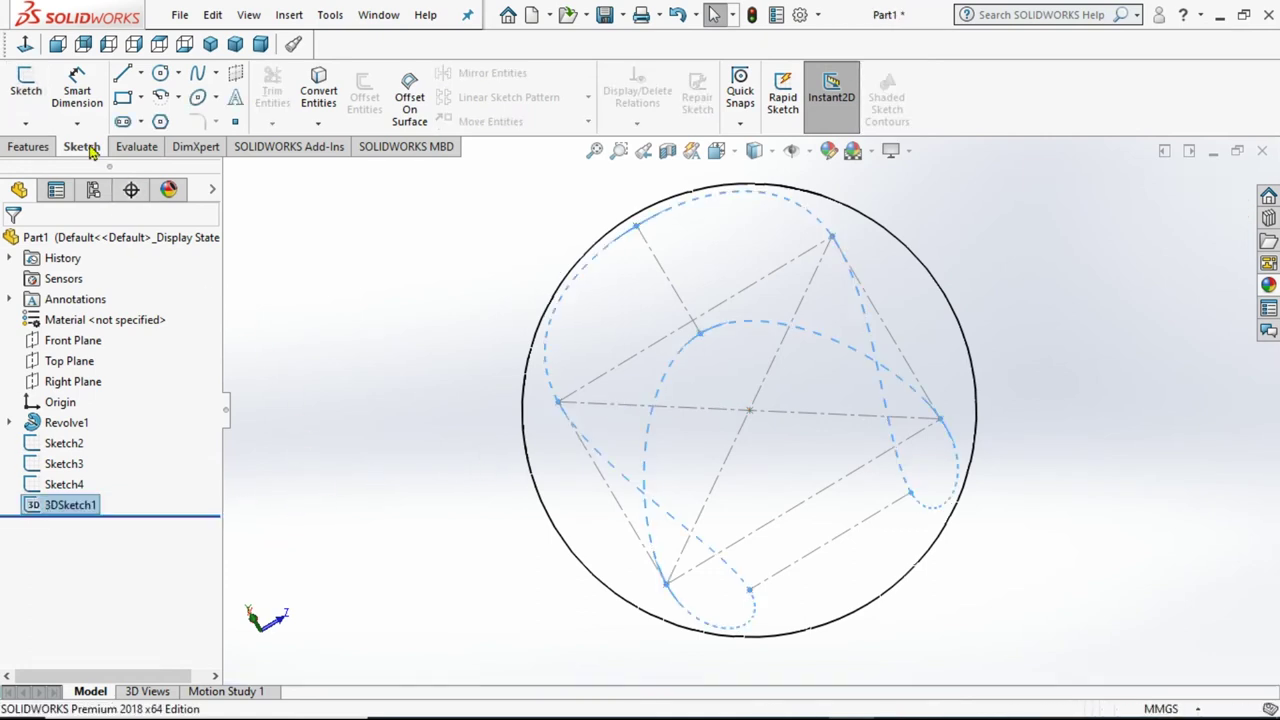
pyautogui.click(31, 148)
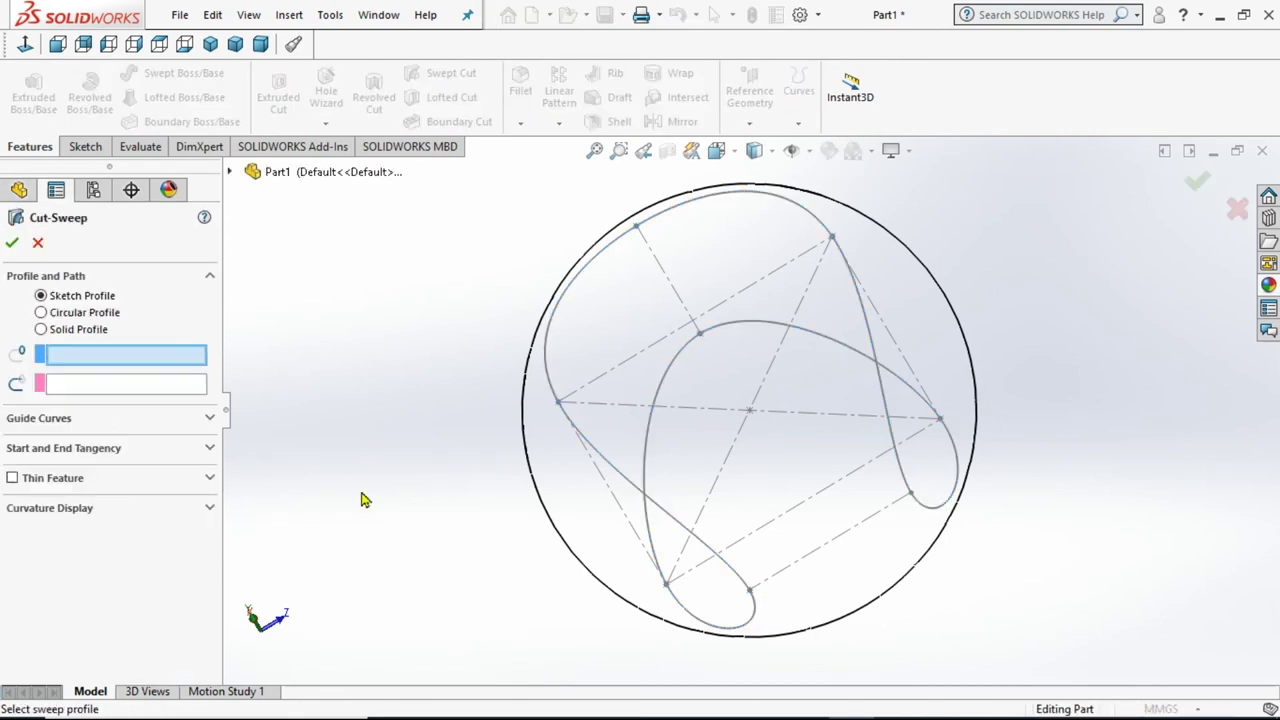
# Sweep-cut a 5 mm circular profile along the 3D spline to create Cut-Sweep1.
pyautogui.click(41, 313)
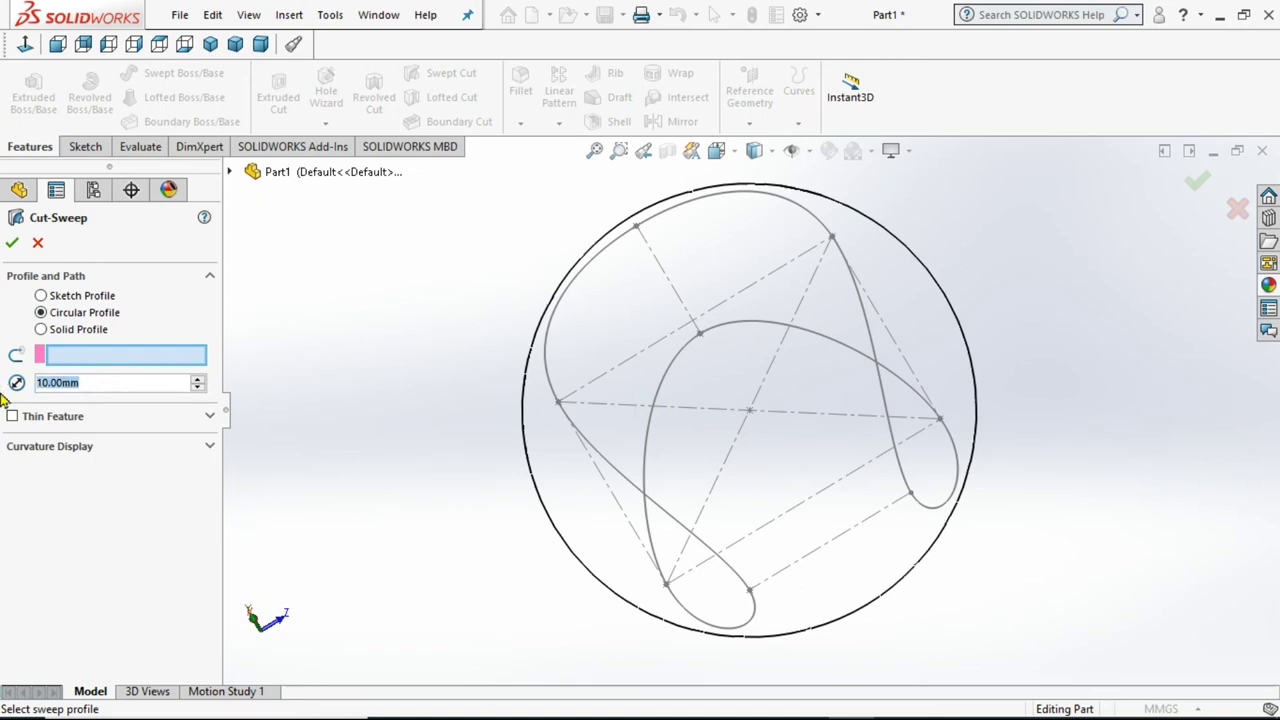
pyautogui.write('5')
pyautogui.press('Return')
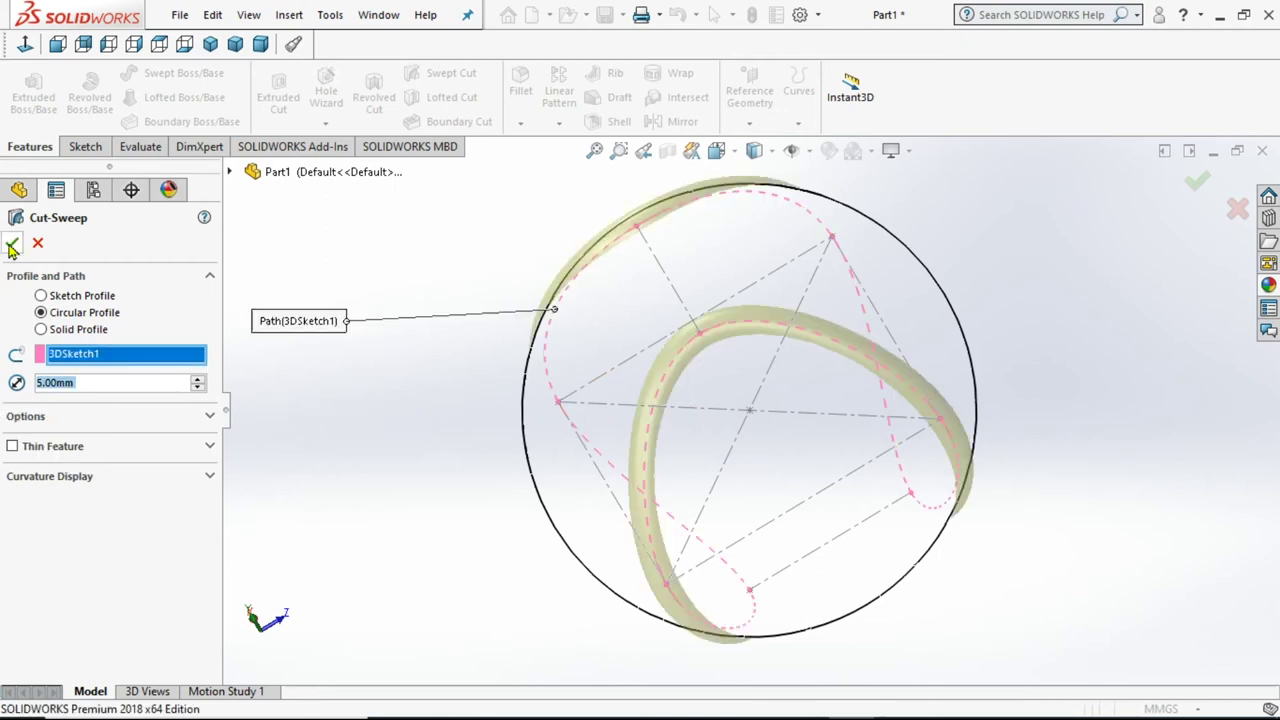
pyautogui.press('Return')
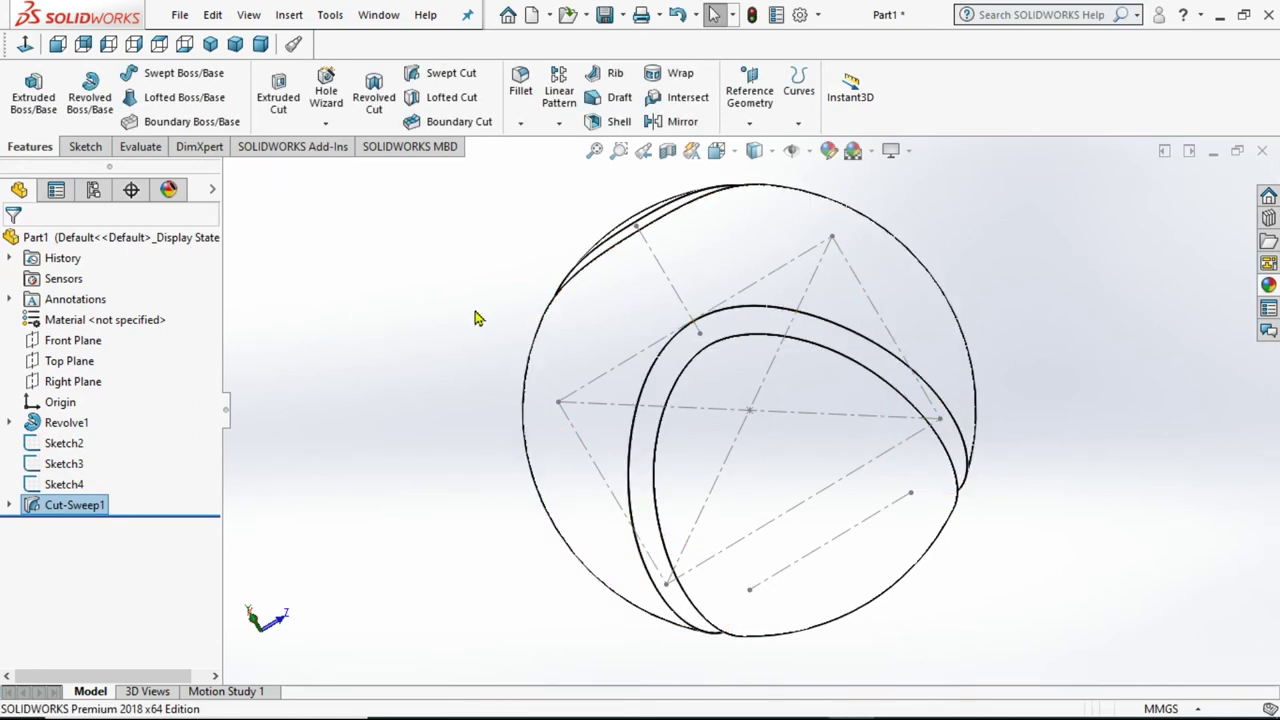
# Switch the display style to Shaded With Edges and inspect the groove.
pyautogui.moveTo(512, 270)
pyautogui.mouseDown(button='middle')
pyautogui.moveTo(603, 211)
pyautogui.moveTo(586, 271)
pyautogui.moveTo(580, 214)
pyautogui.moveTo(580, 237)
pyautogui.mouseUp(button='middle')
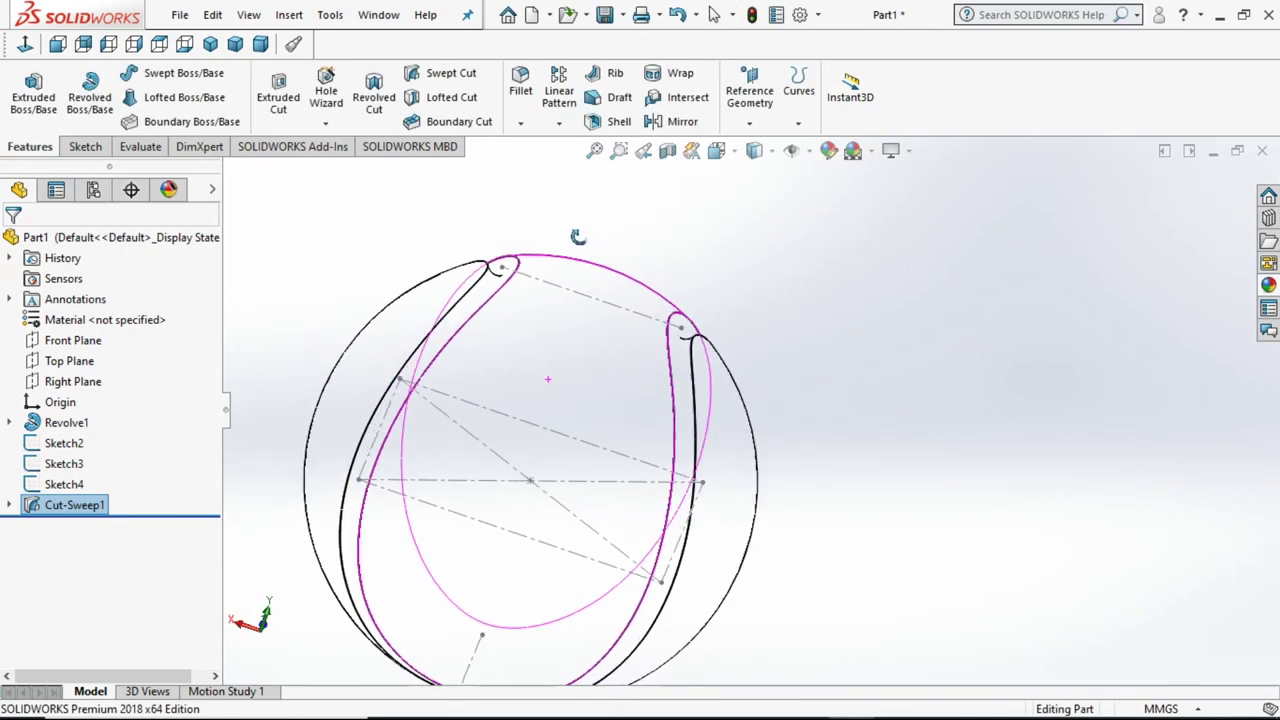
pyautogui.click(773, 152)
pyautogui.click(753, 203)
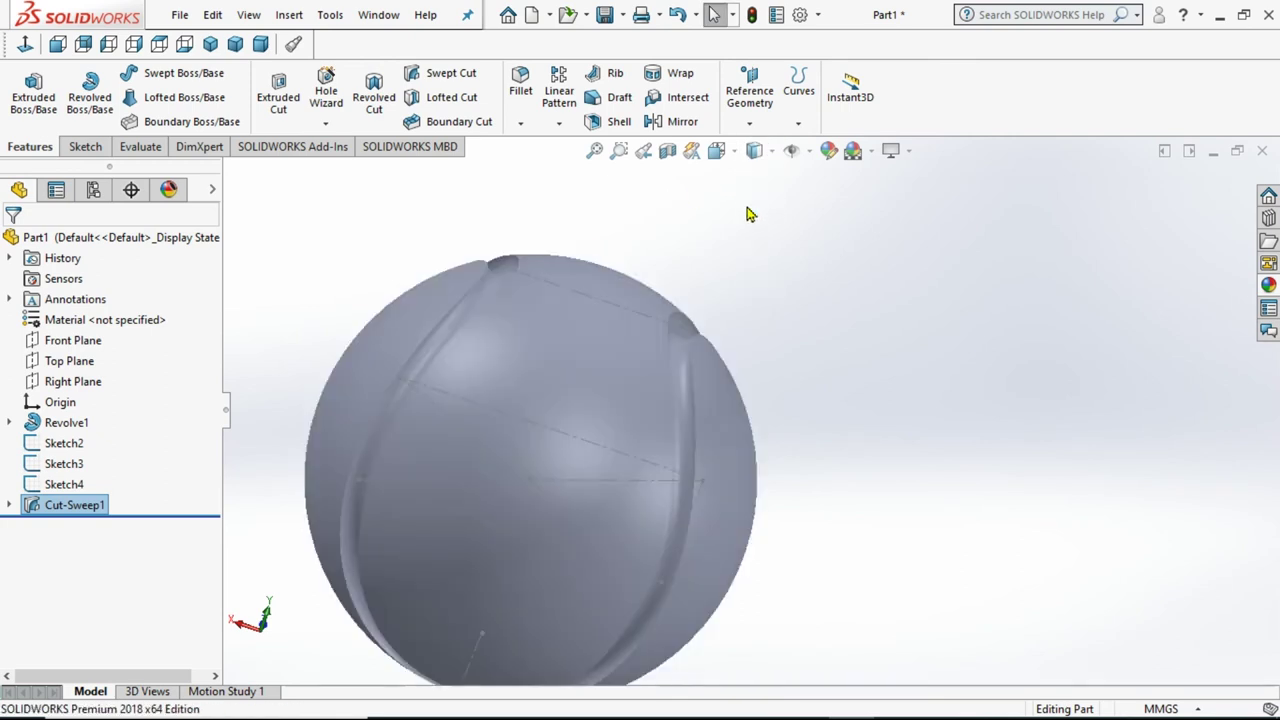
pyautogui.click(773, 155)
pyautogui.click(756, 190)
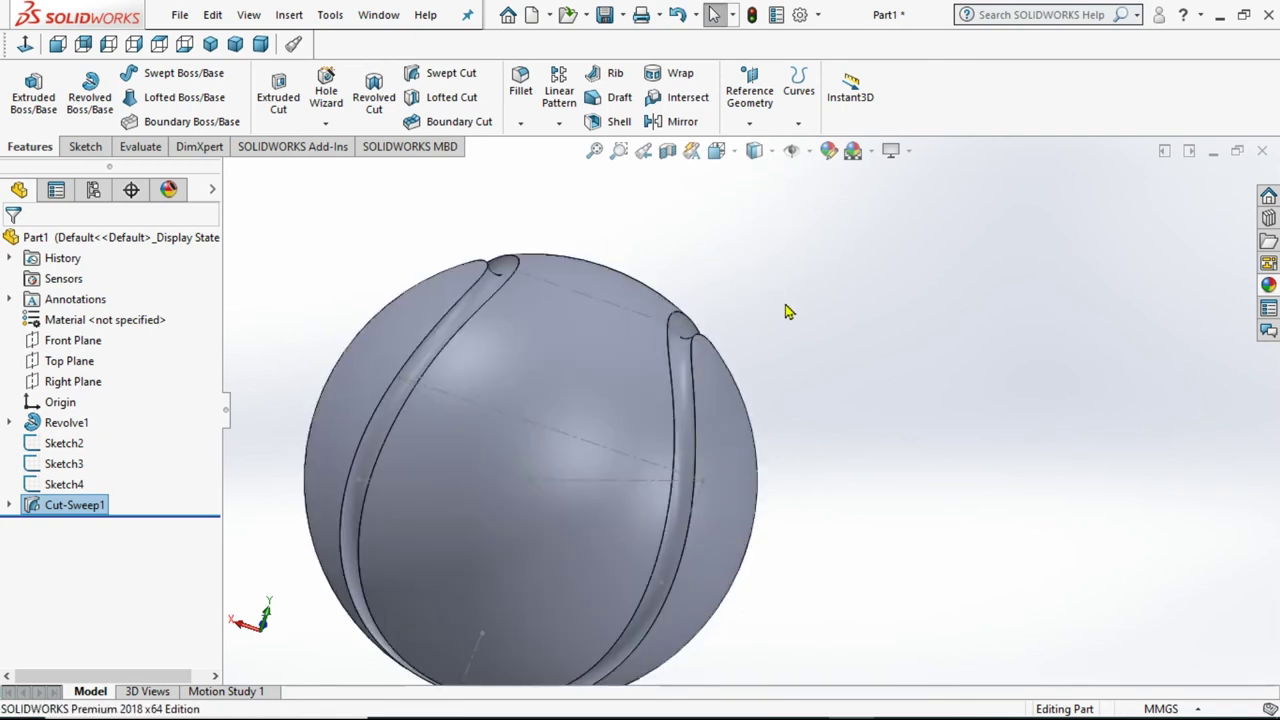
pyautogui.scroll(3, 740, 340)
pyautogui.moveTo(429, 322)
pyautogui.mouseDown(button='middle')
pyautogui.moveTo(417, 514)
pyautogui.moveTo(417, 451)
pyautogui.mouseUp(button='middle')
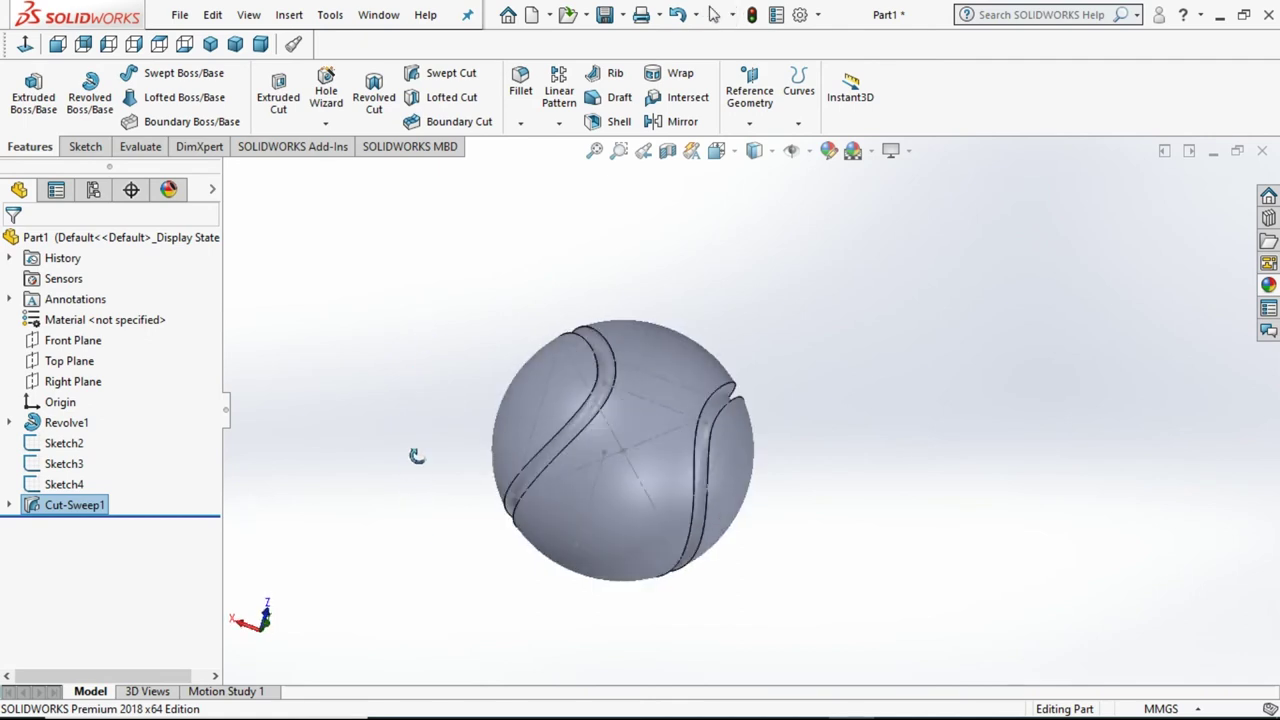
# Hide Sketch4, Sketch3 and Sketch2 so only the grooved ball remains.
pyautogui.rightClick(70, 487)
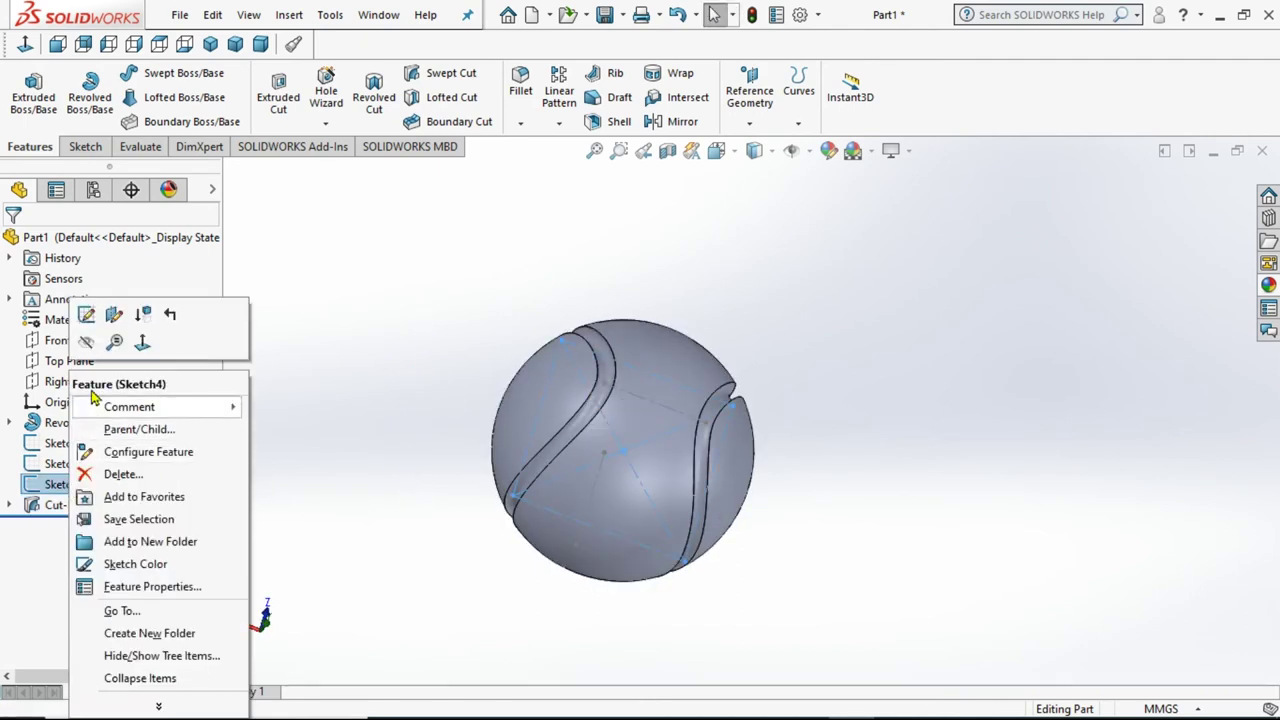
pyautogui.click(90, 350)
pyautogui.rightClick(64, 463)
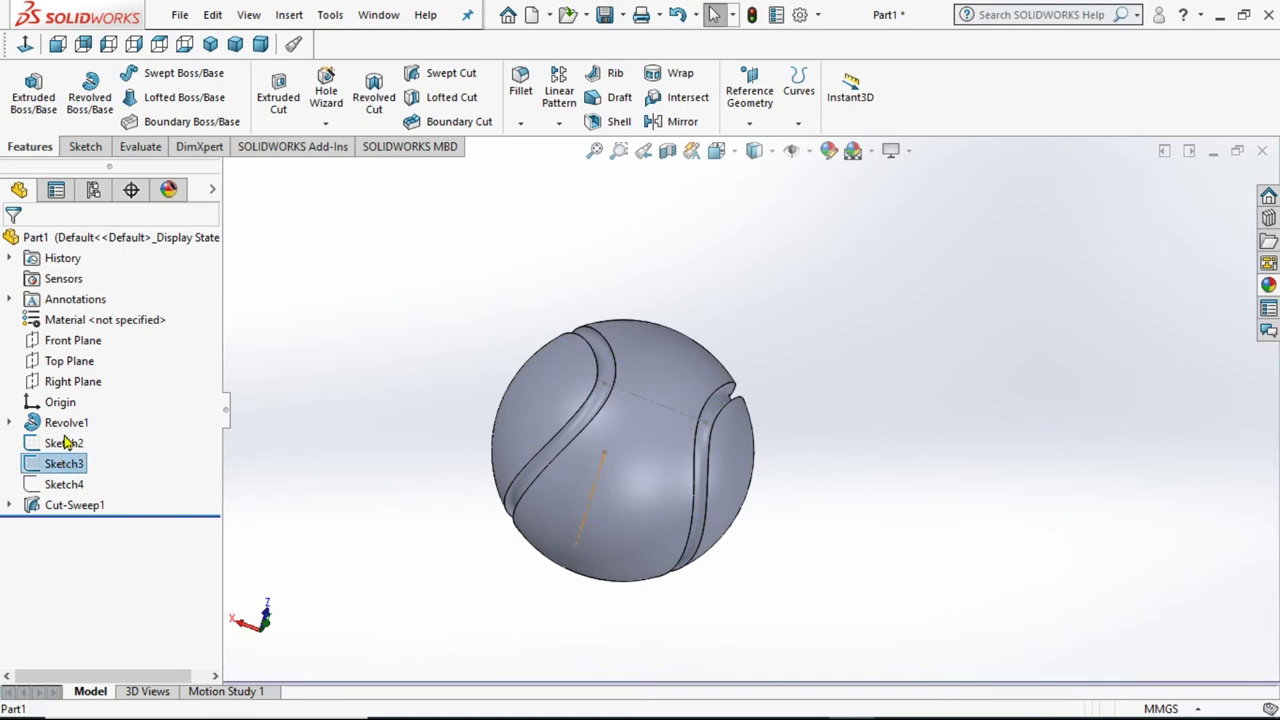
pyautogui.click(85, 348)
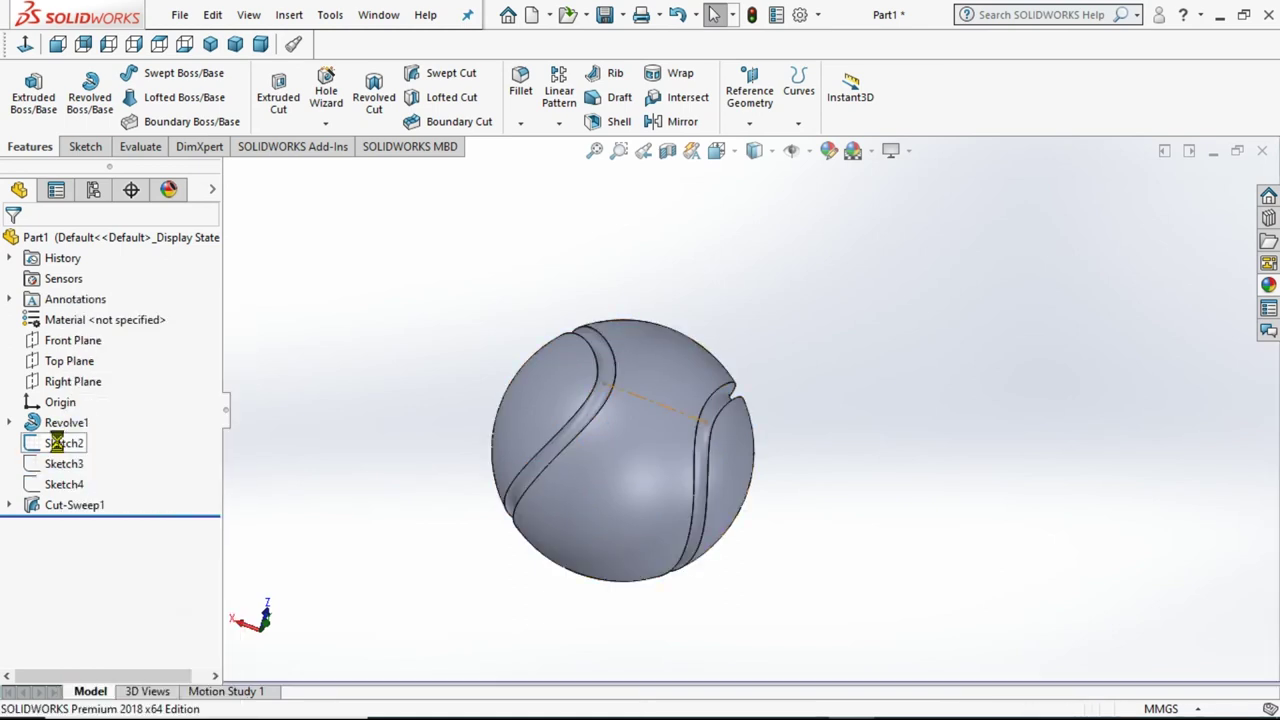
pyautogui.rightClick(60, 443)
pyautogui.click(76, 344)
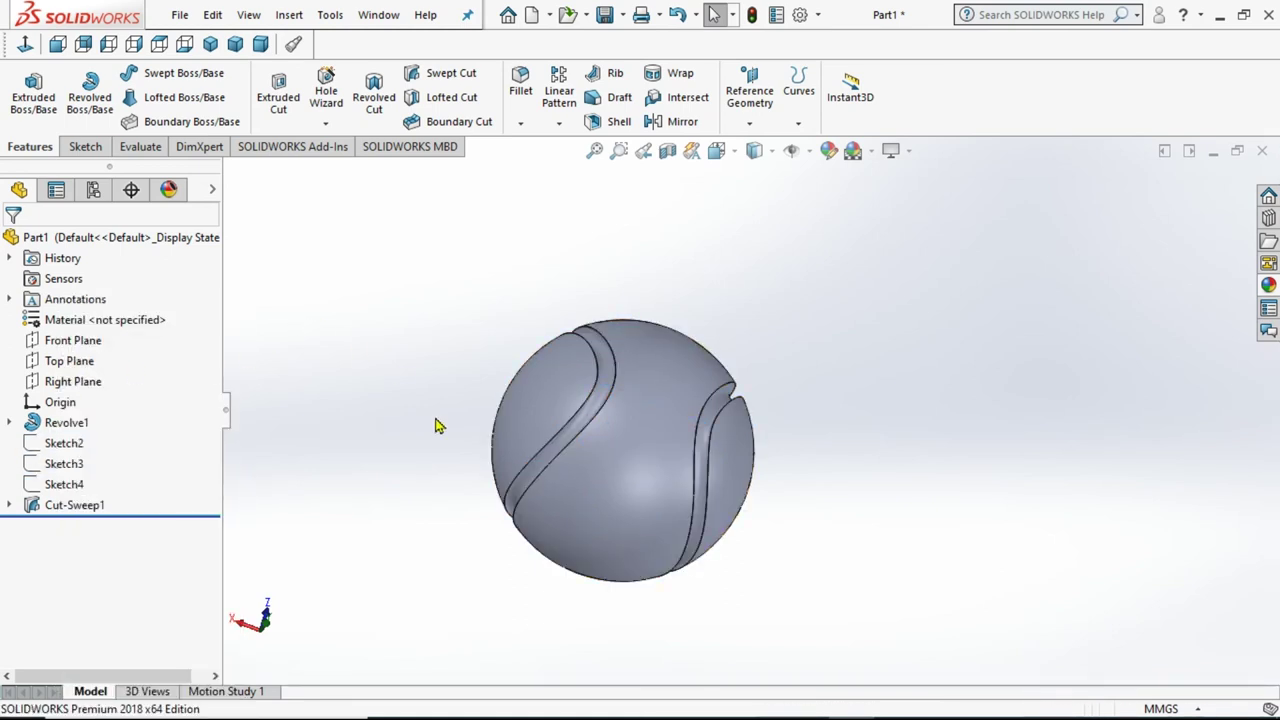
pyautogui.moveTo(434, 240); pyautogui.dragTo(1031, 346, button='middle')
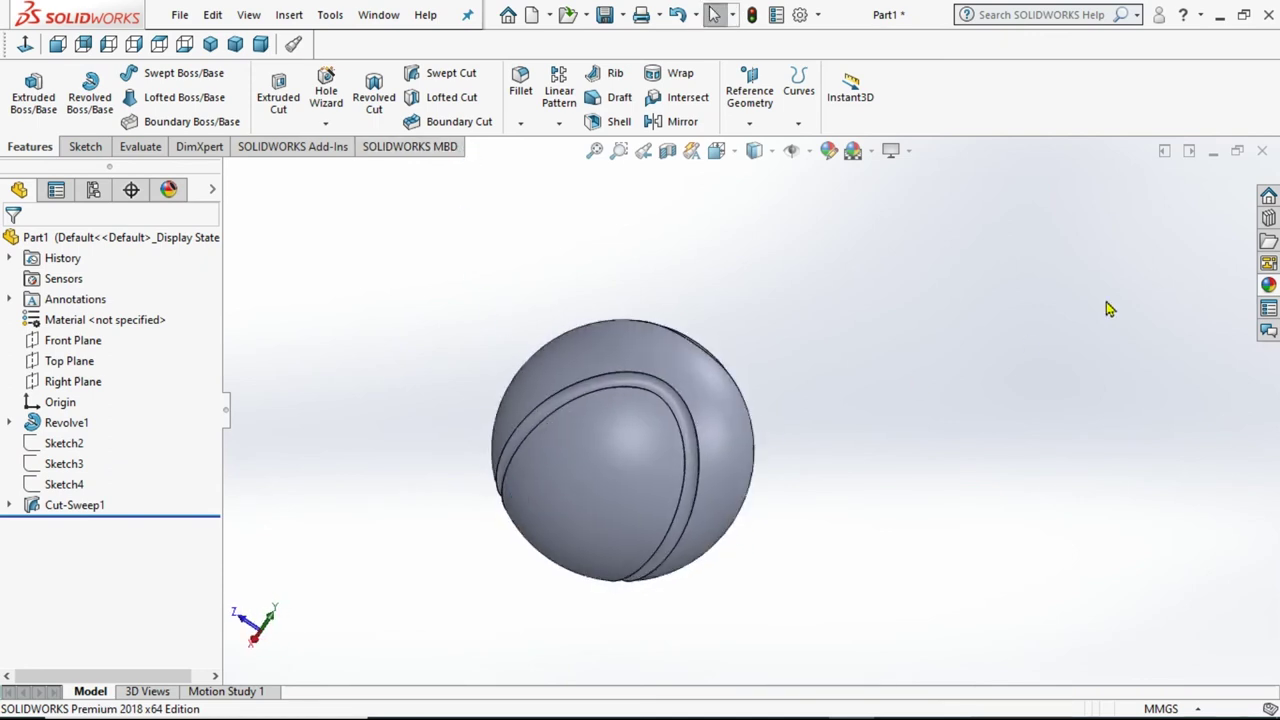
pyautogui.click(1268, 287)
# Apply a white Low Gloss plastic appearance to the ball.
pyautogui.click(985, 208)
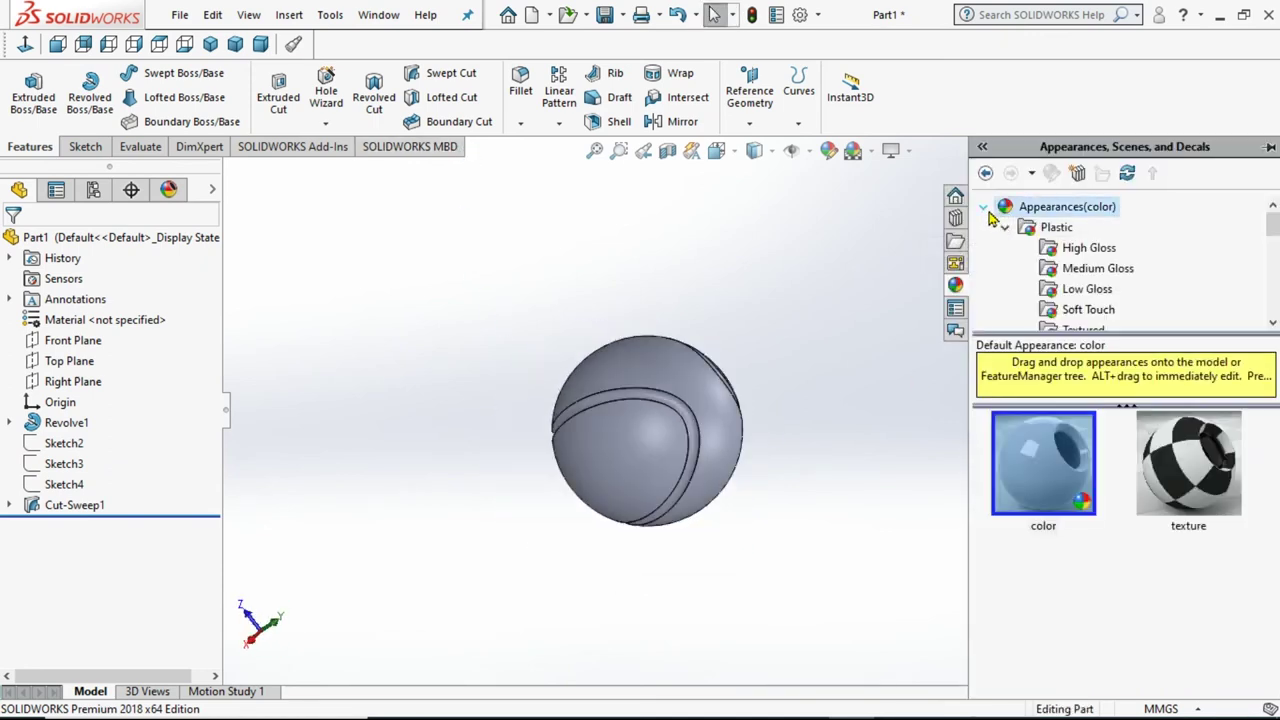
pyautogui.click(1079, 290)
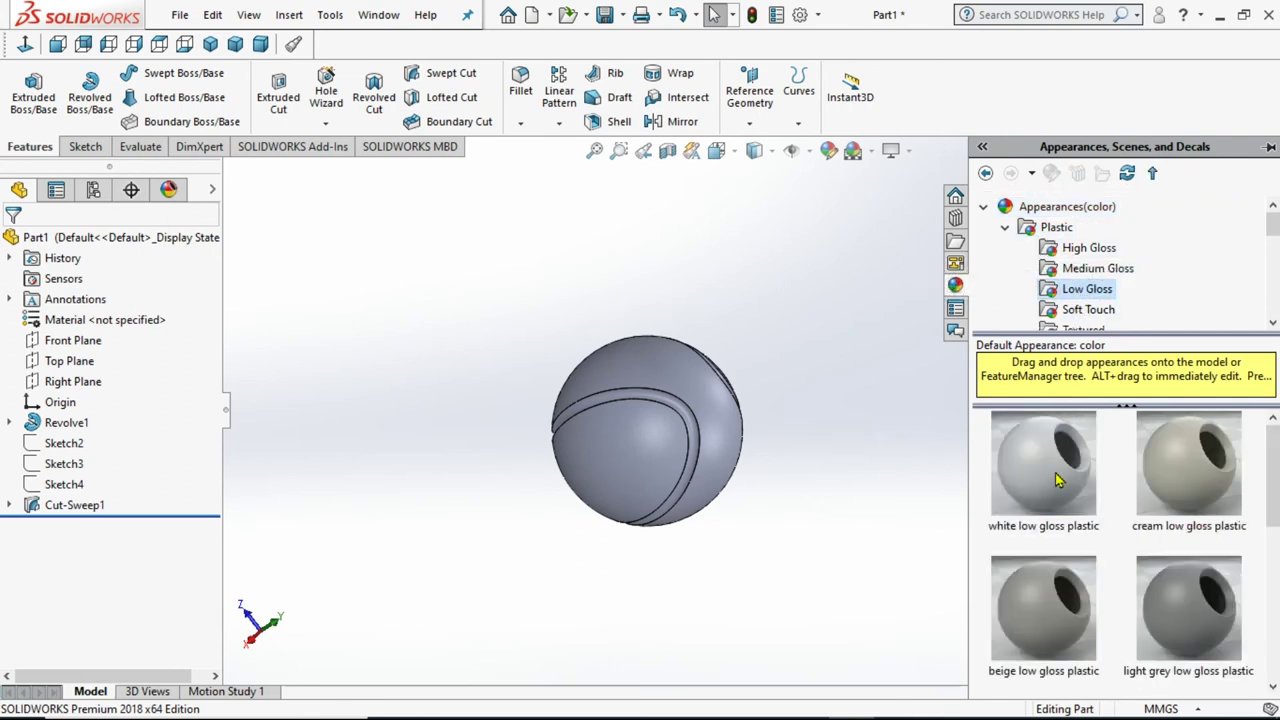
pyautogui.moveTo(1058, 480); pyautogui.dragTo(690, 425)
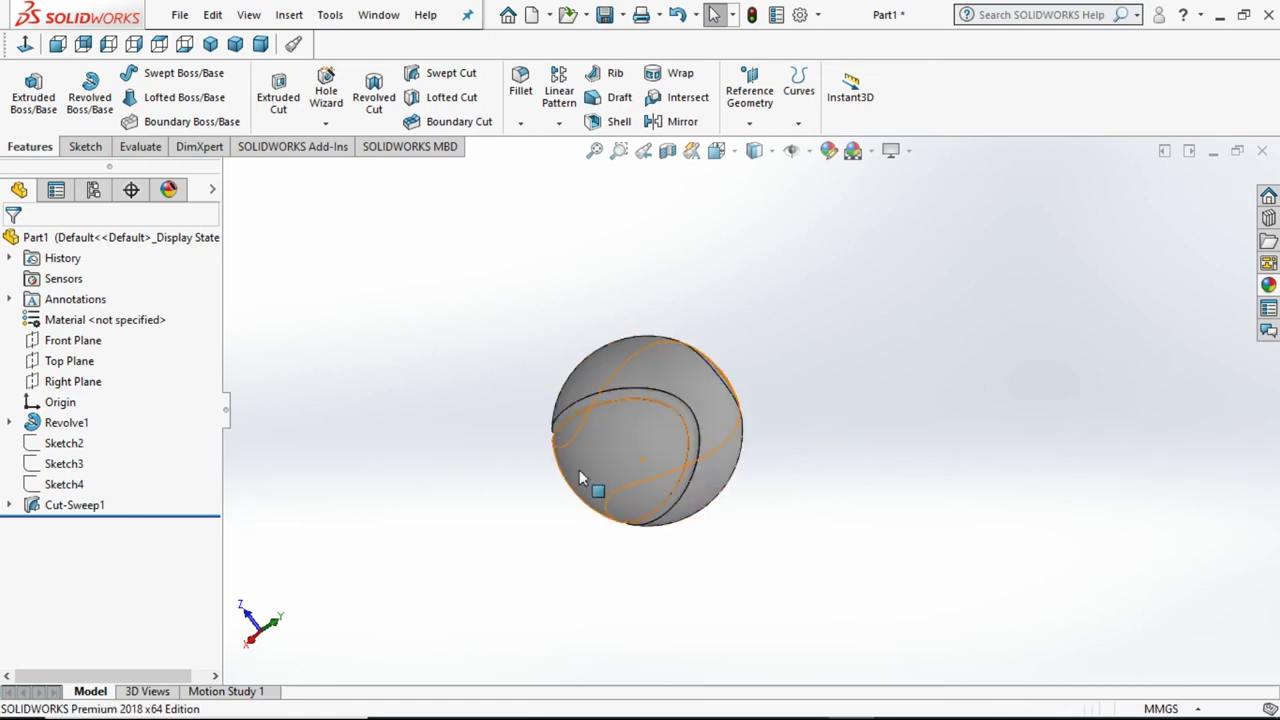
# Edit the appearance of the Revolve1 feature from the sphere's context menu.
pyautogui.rightClick(669, 384)
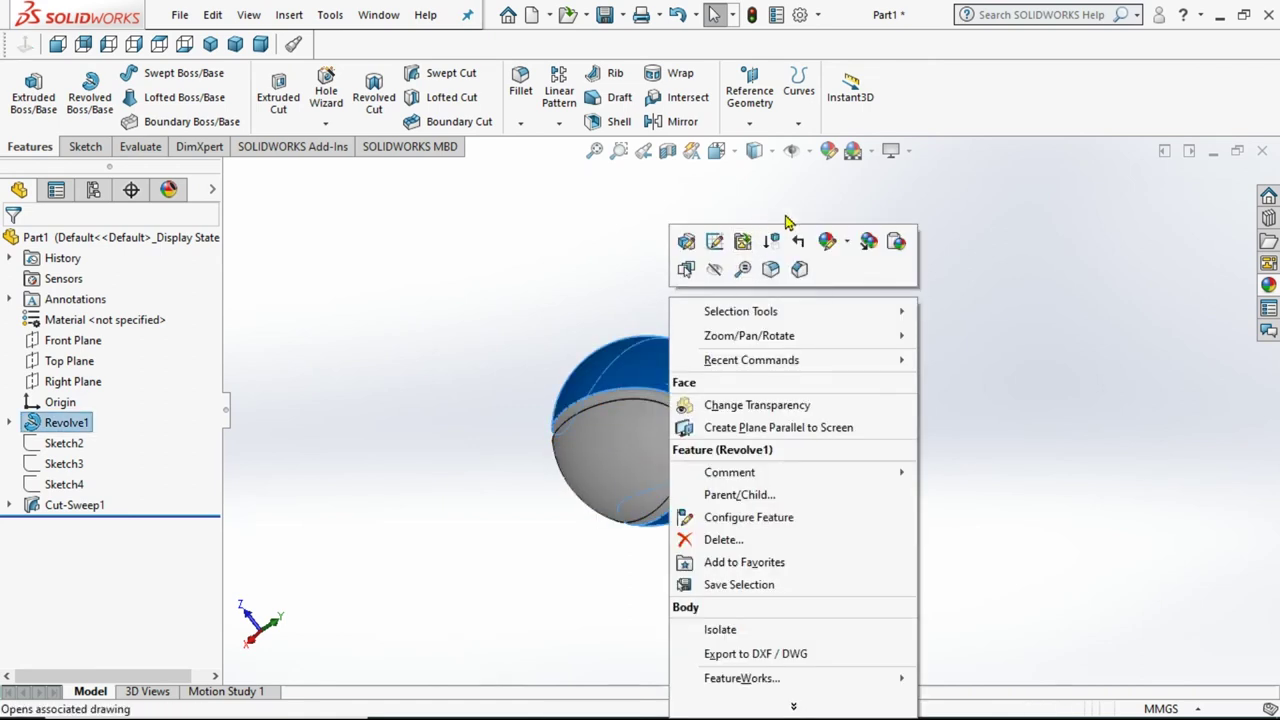
pyautogui.click(845, 246)
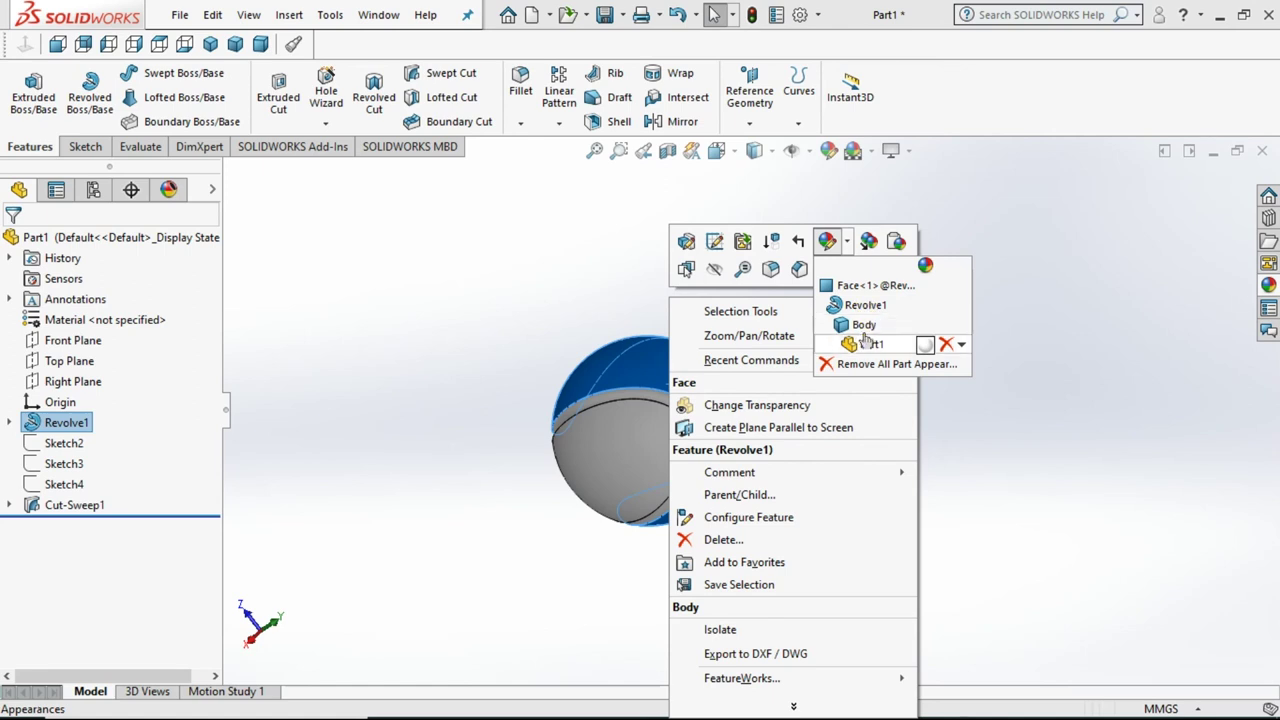
pyautogui.click(866, 306)
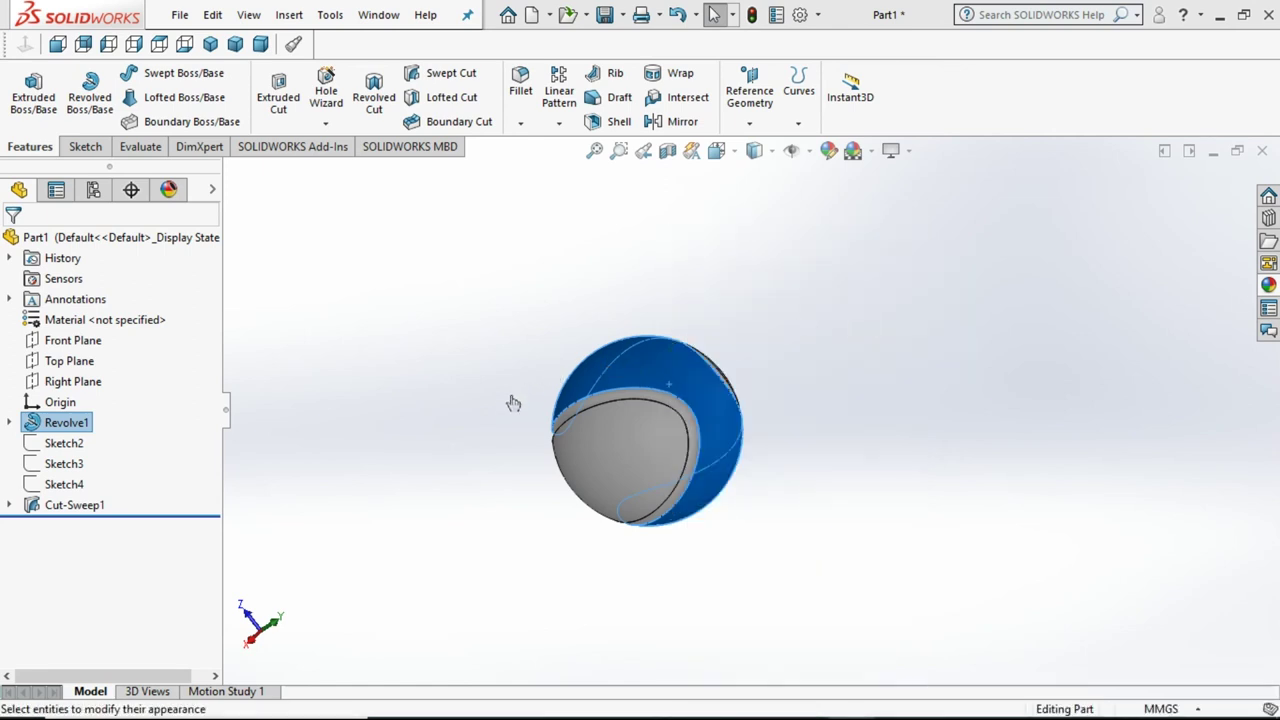
pyautogui.click(491, 420)
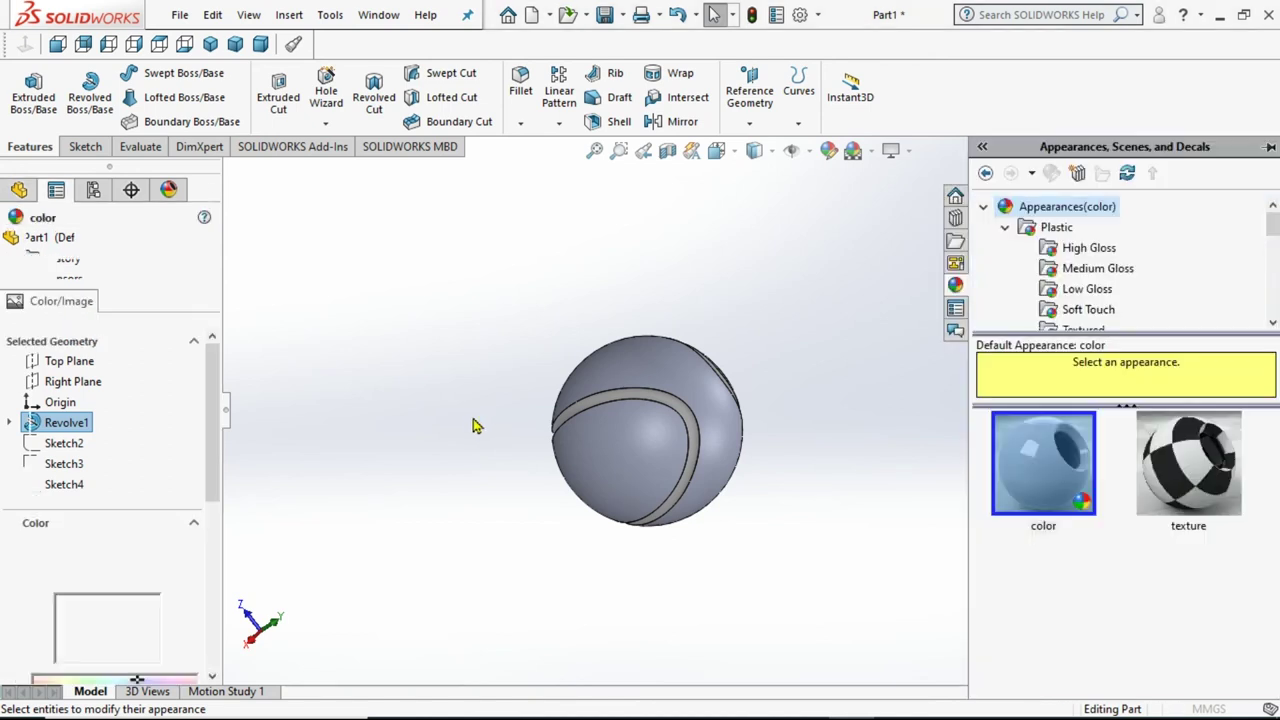
# Colour the sphere lime green with RGB 162, 255, 0 and confirm.
pyautogui.click(100, 636)
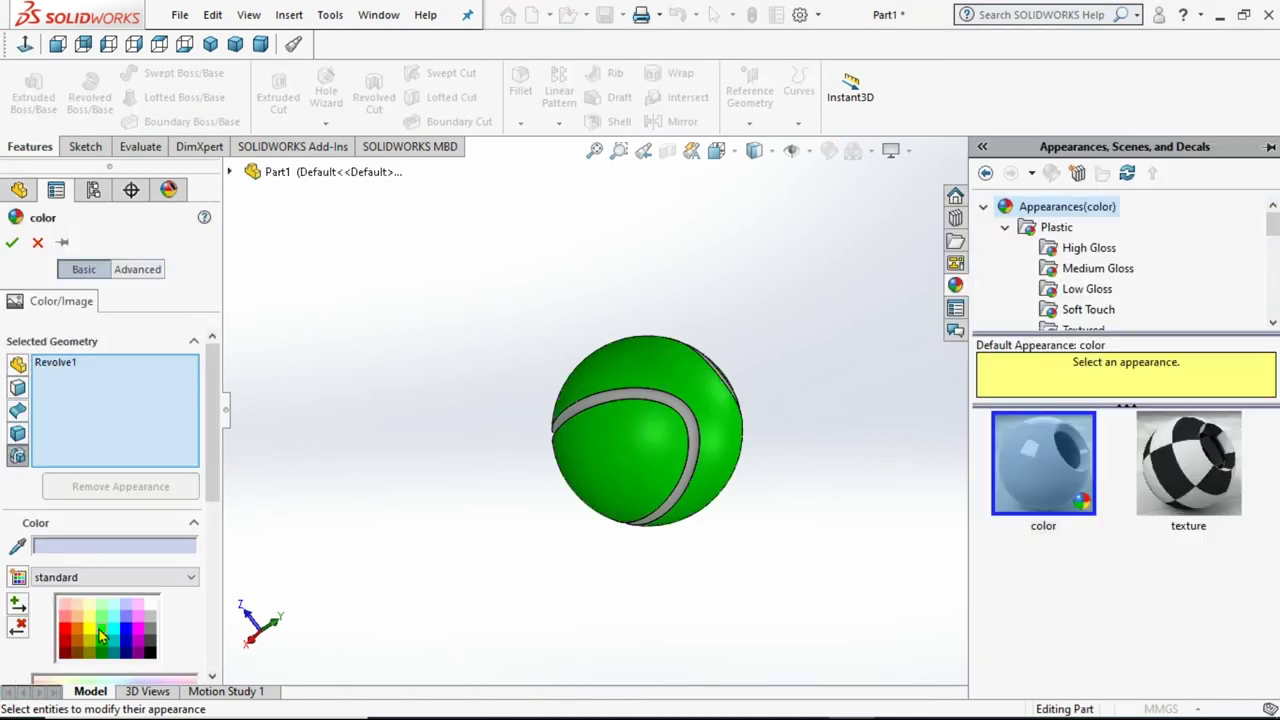
pyautogui.moveTo(213, 440); pyautogui.dragTo(214, 500)
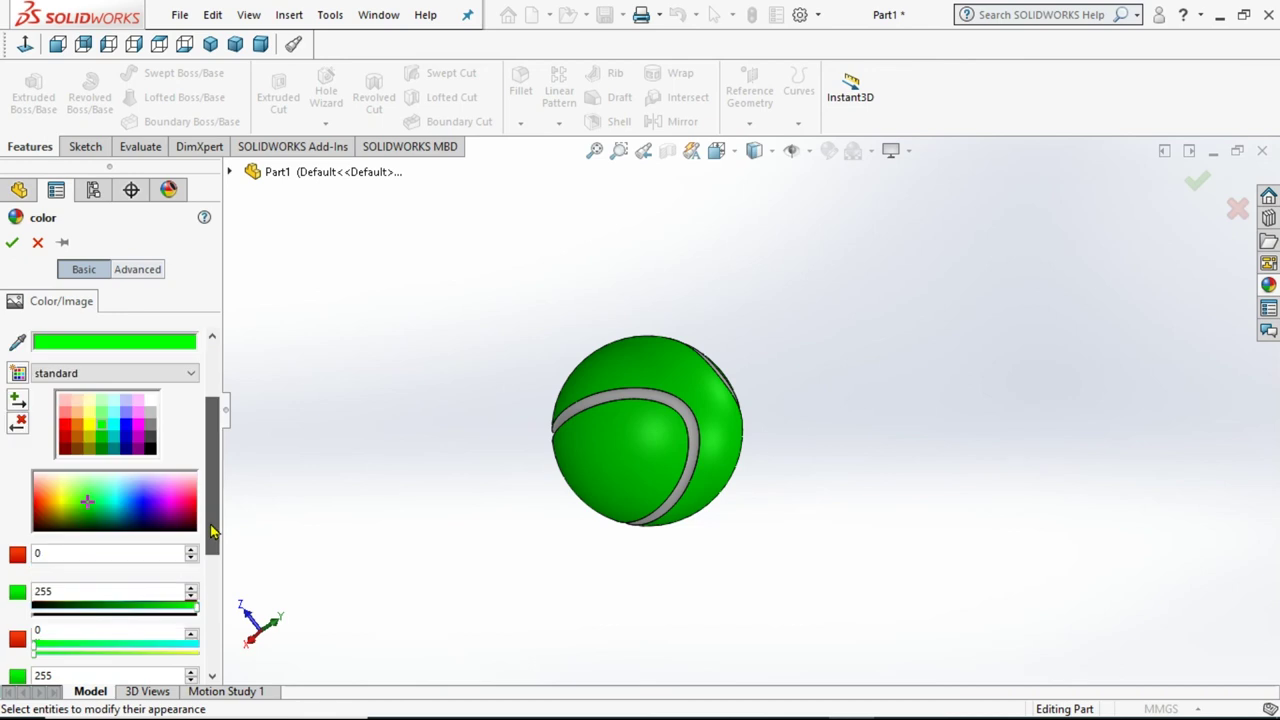
pyautogui.click(112, 568)
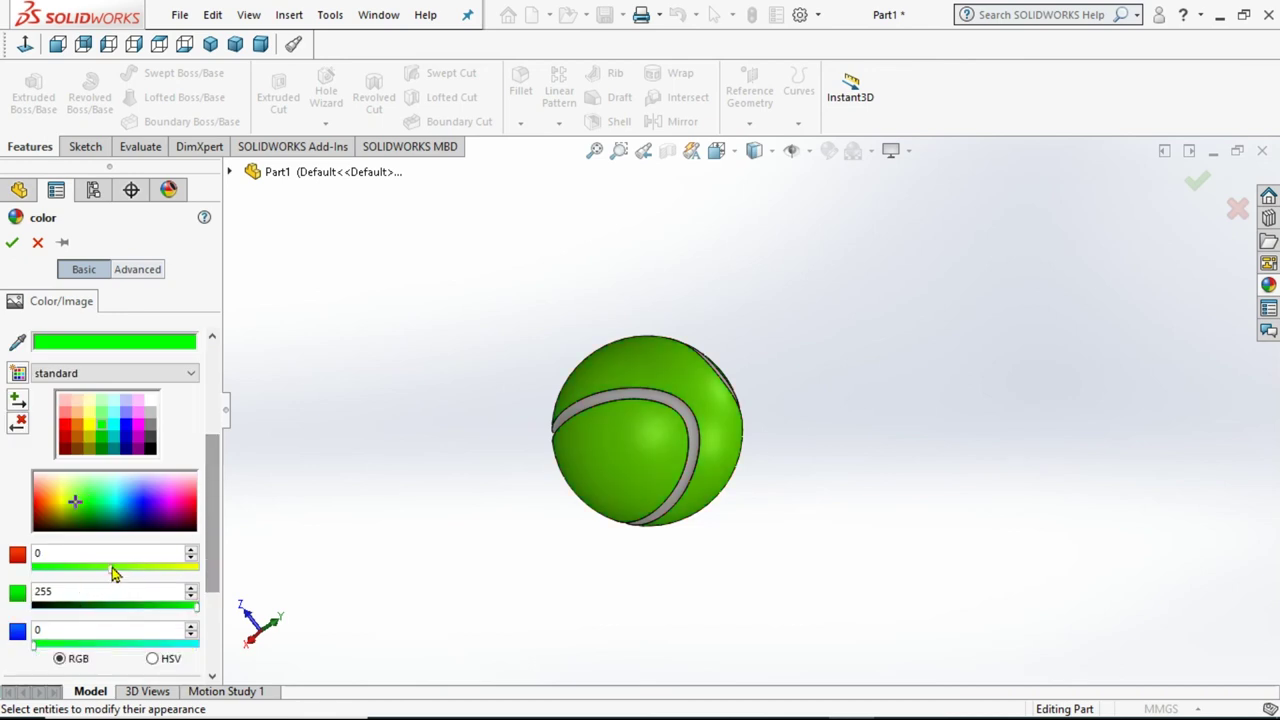
pyautogui.moveTo(112, 572); pyautogui.dragTo(139, 575)
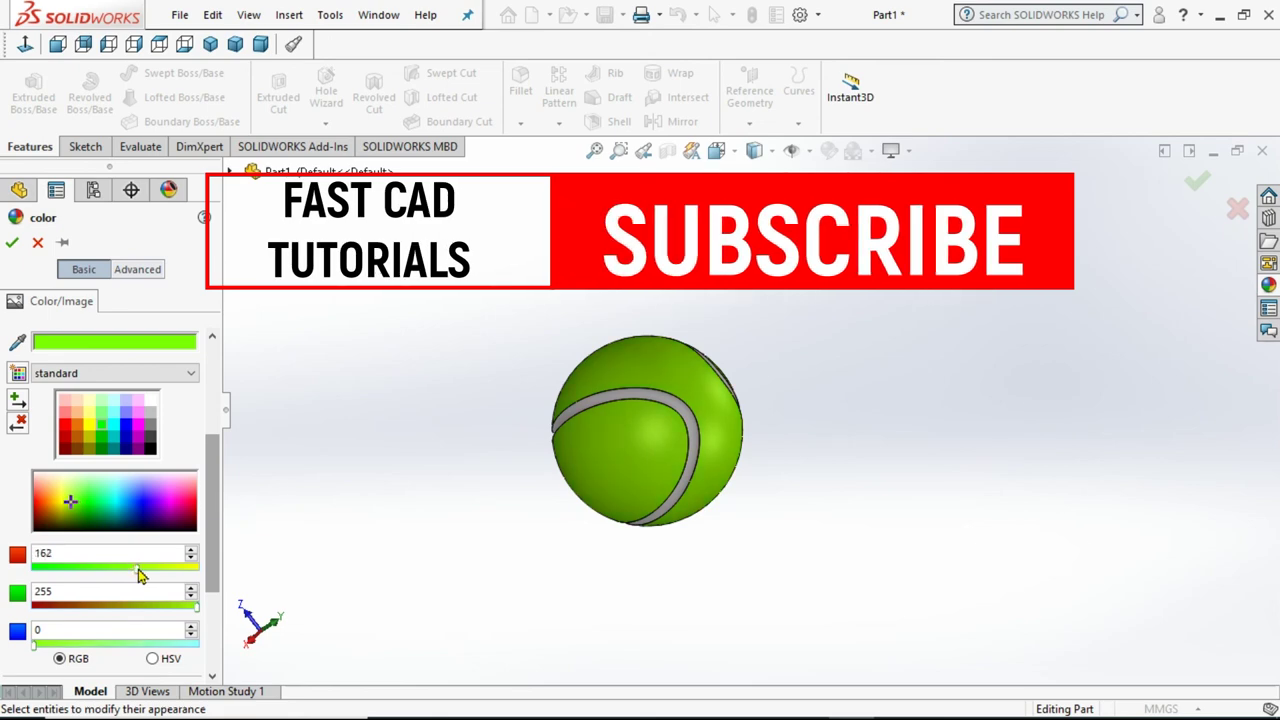
pyautogui.click(12, 245)
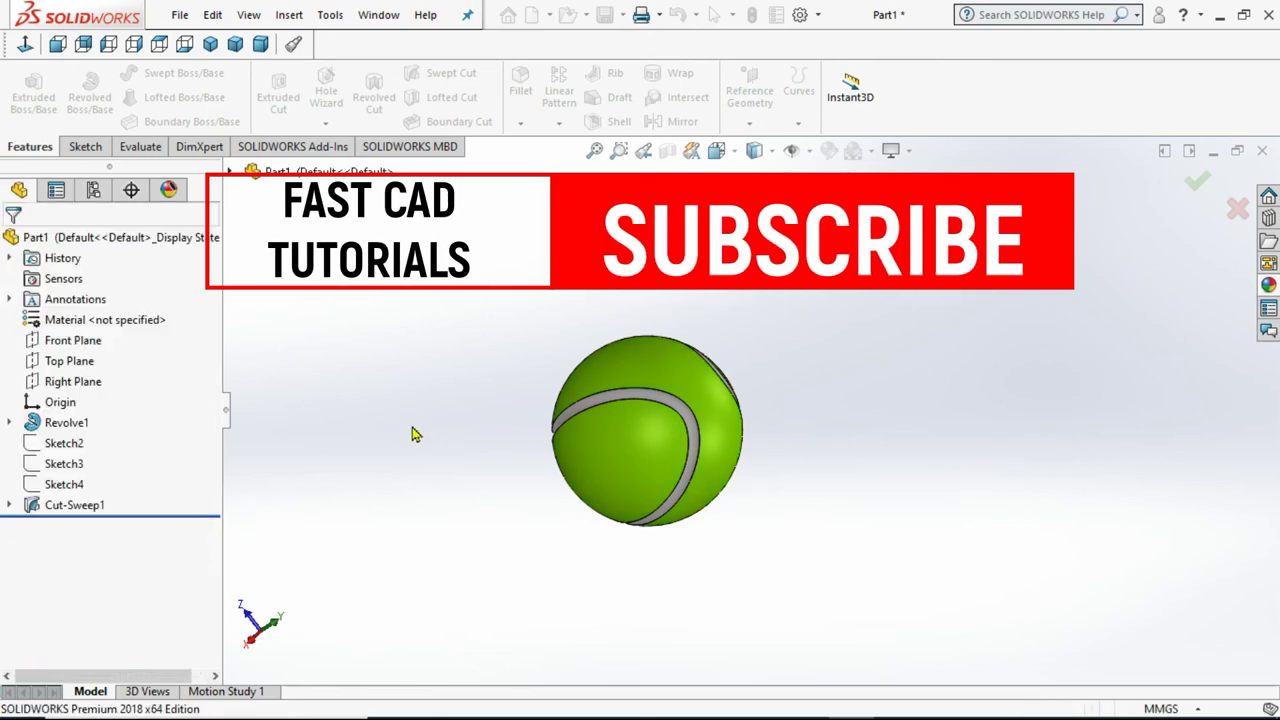
# Set the scene to Plain White and orbit the ball so the seam faces front.
pyautogui.moveTo(577, 293)
pyautogui.mouseDown(button='middle')
pyautogui.moveTo(400, 451)
pyautogui.moveTo(628, 443)
pyautogui.mouseUp(button='middle')
pyautogui.moveTo(790, 390)
pyautogui.mouseDown(button='middle')
pyautogui.moveTo(540, 337)
pyautogui.moveTo(312, 441)
pyautogui.moveTo(731, 543)
pyautogui.moveTo(994, 514)
pyautogui.moveTo(907, 530)
pyautogui.moveTo(314, 420)
pyautogui.moveTo(509, 417)
pyautogui.moveTo(890, 452)
pyautogui.moveTo(860, 400)
pyautogui.mouseUp(button='middle')
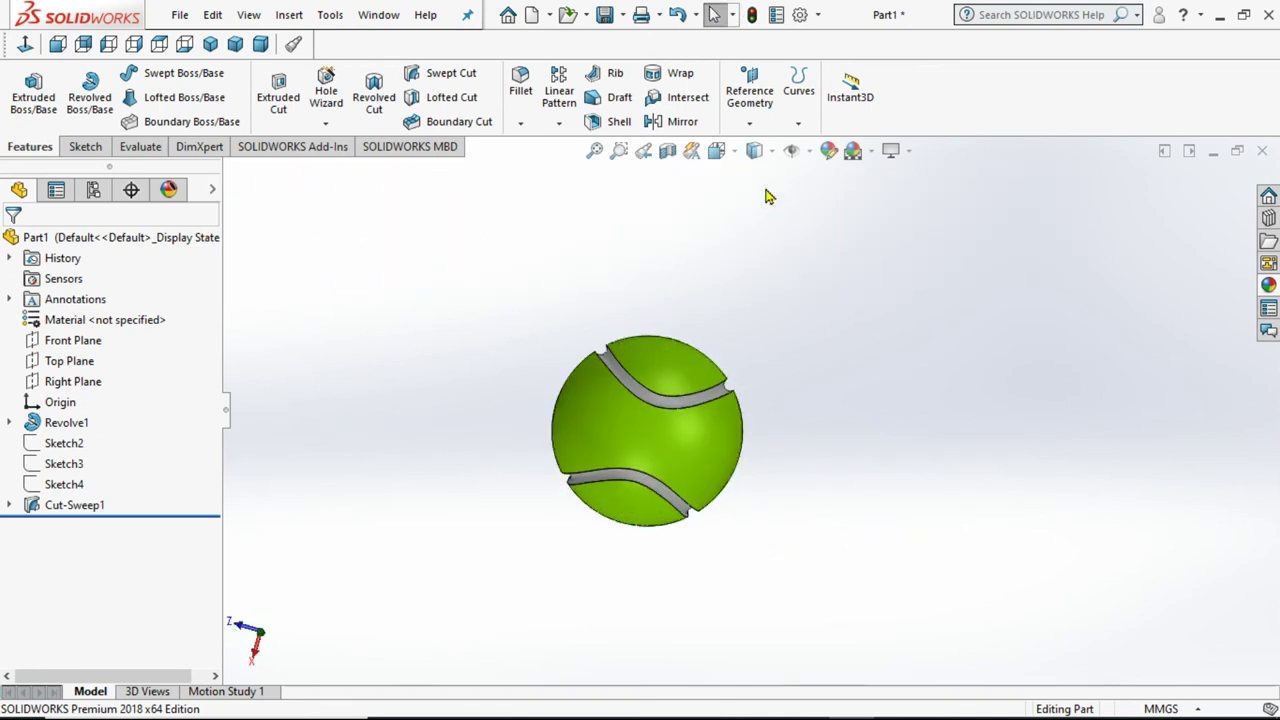
pyautogui.click(871, 151)
pyautogui.click(900, 200)
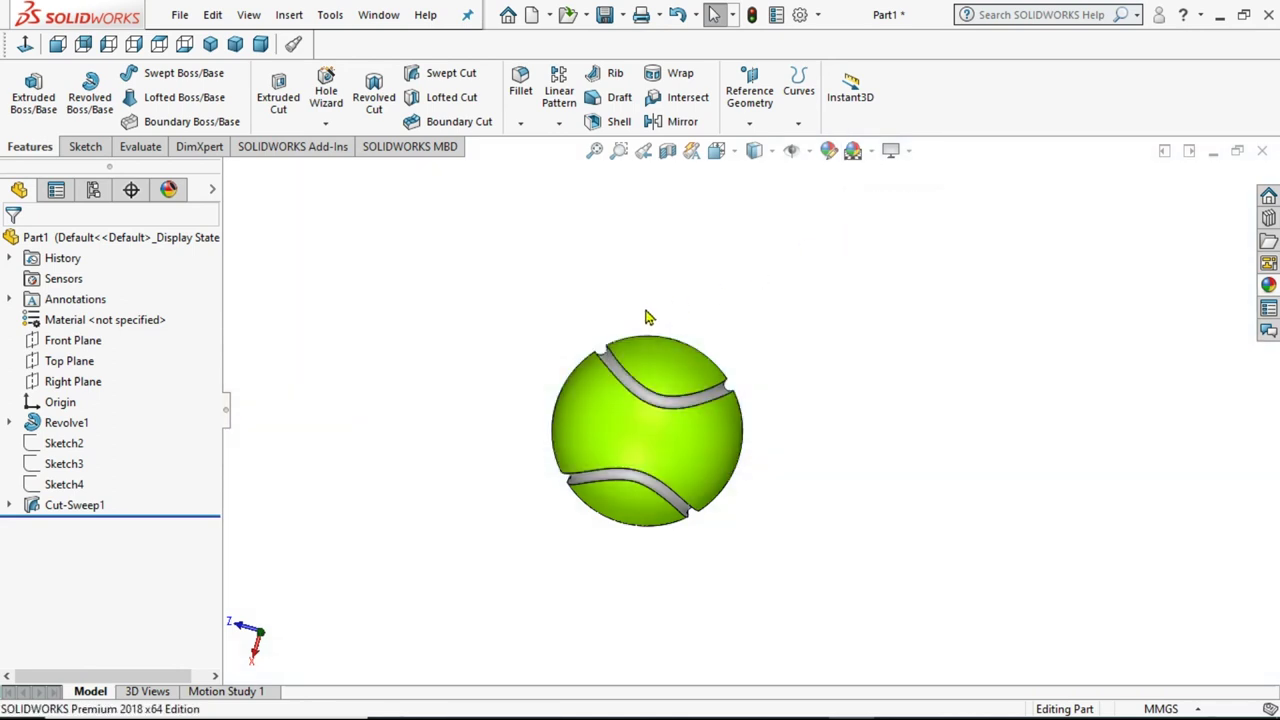
pyautogui.moveTo(501, 371); pyautogui.dragTo(690, 508, button='middle')
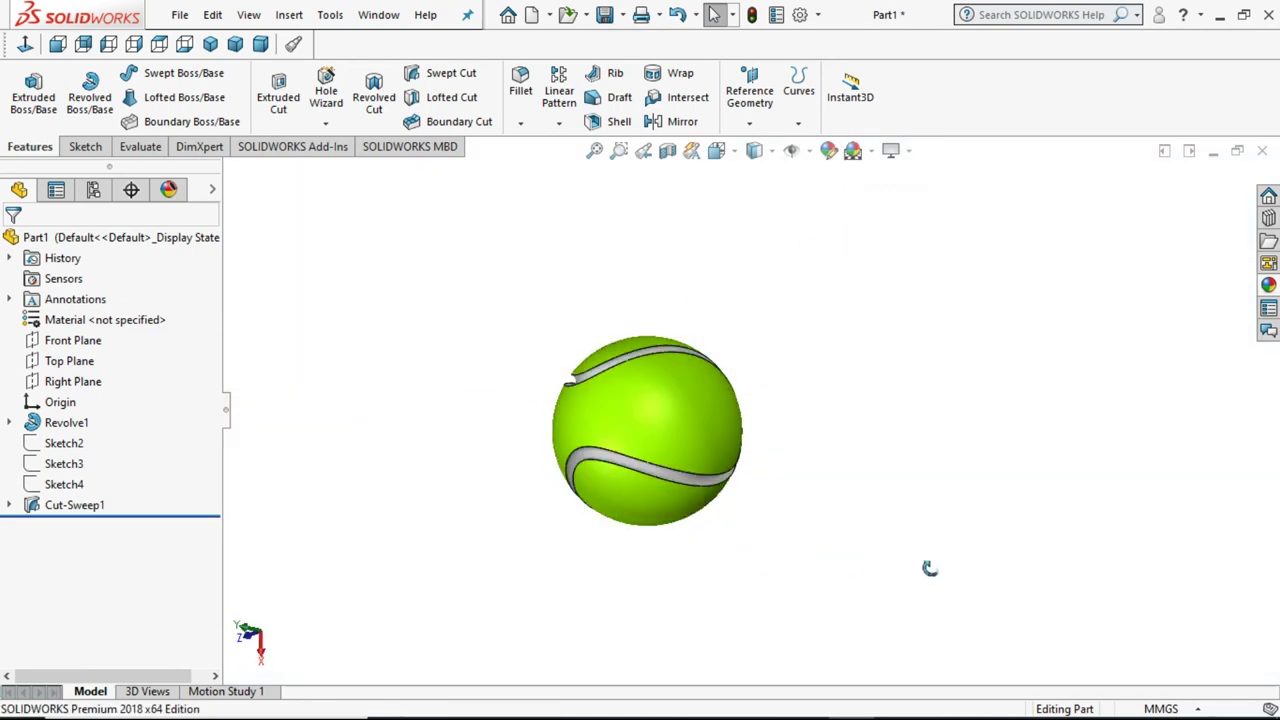
pyautogui.scroll(-3, 652, 383)
pyautogui.moveTo(371, 394)
pyautogui.mouseDown(button='middle')
pyautogui.moveTo(960, 486)
pyautogui.moveTo(1160, 409)
pyautogui.moveTo(909, 451)
pyautogui.moveTo(519, 473)
pyautogui.moveTo(540, 520)
pyautogui.mouseUp(button='middle')
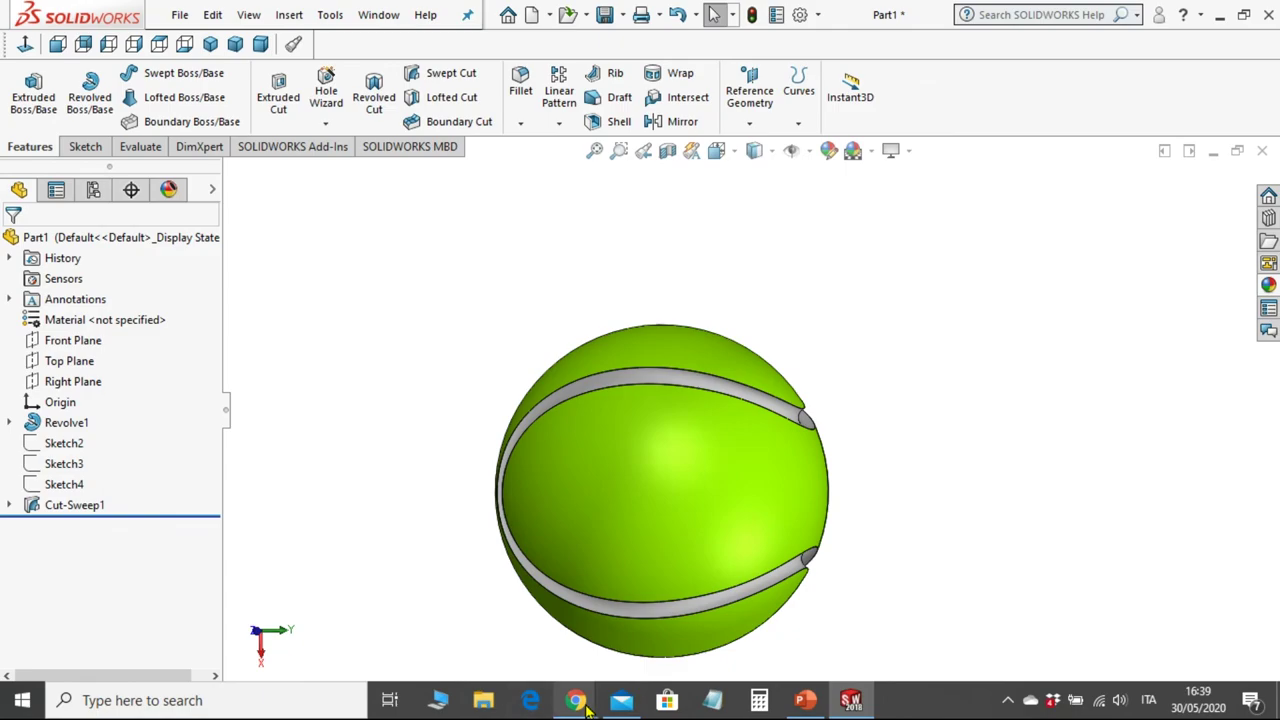